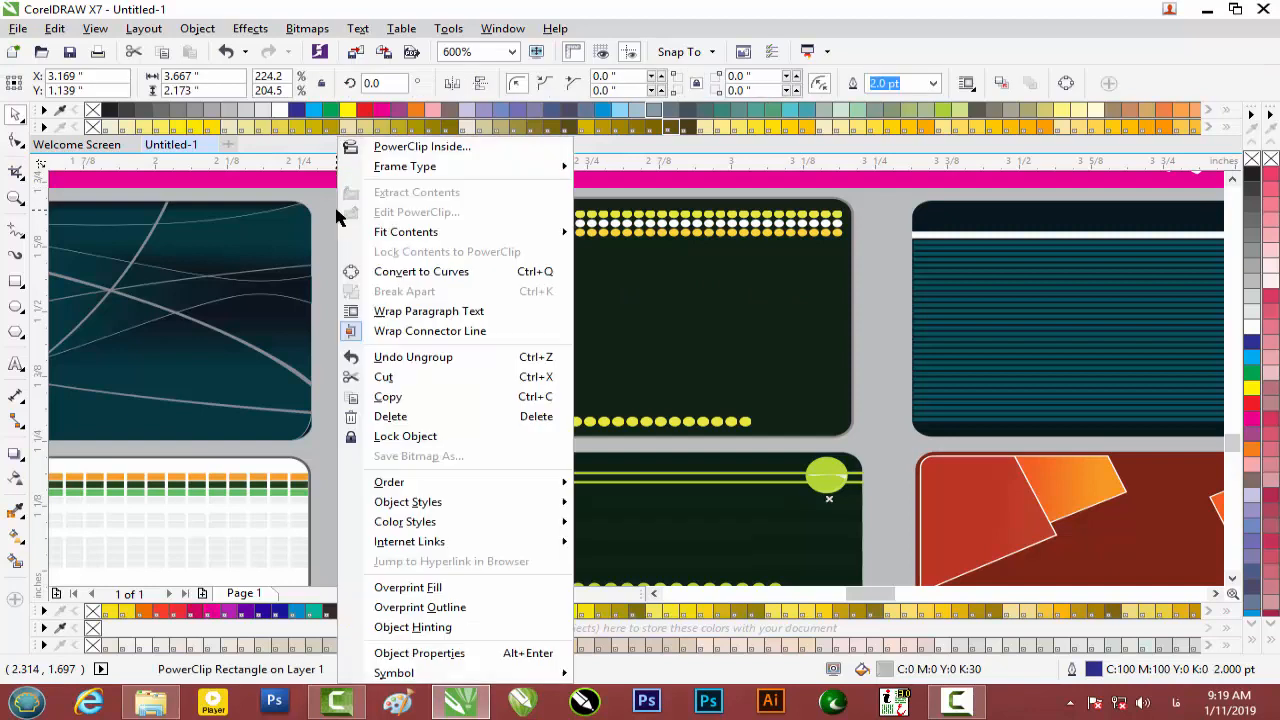
Lock the sample card sheet in place and clear the selection.
left_click(430, 431)
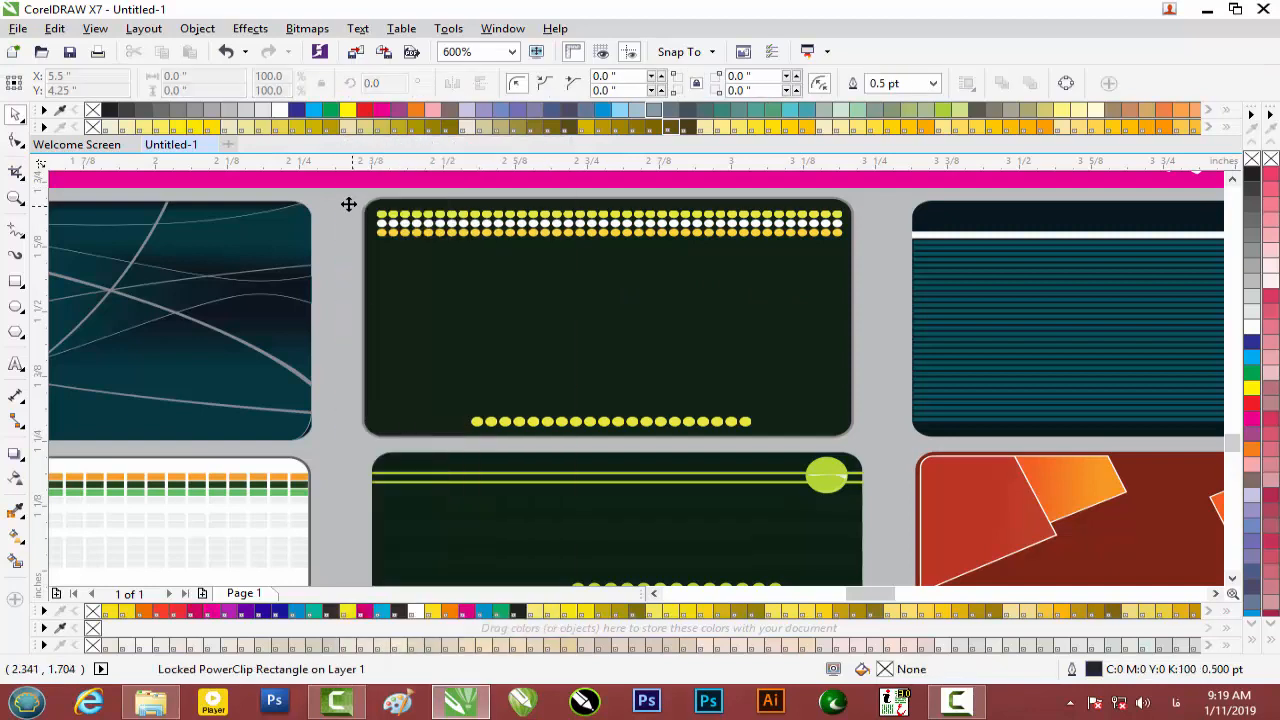
scroll(334, 196, "down", 5)
left_click(130, 205)
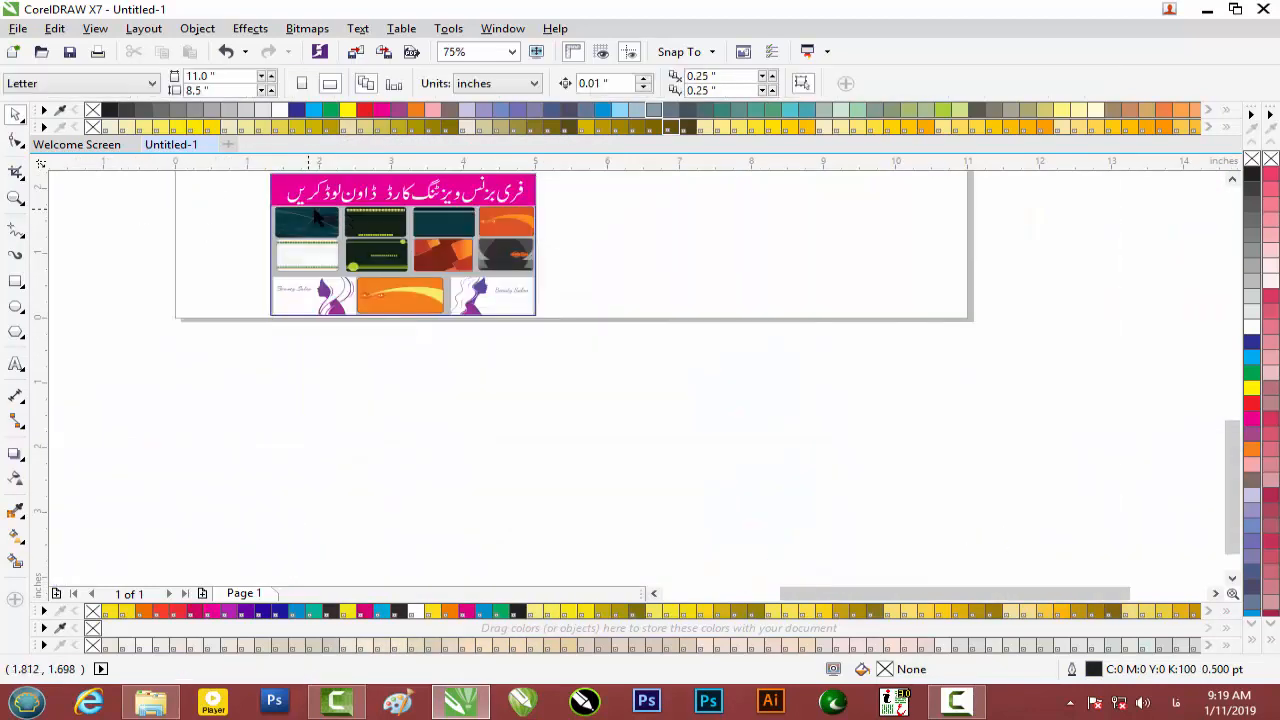
scroll(315, 218, "up", 3)
scroll(315, 218, "up", 1)
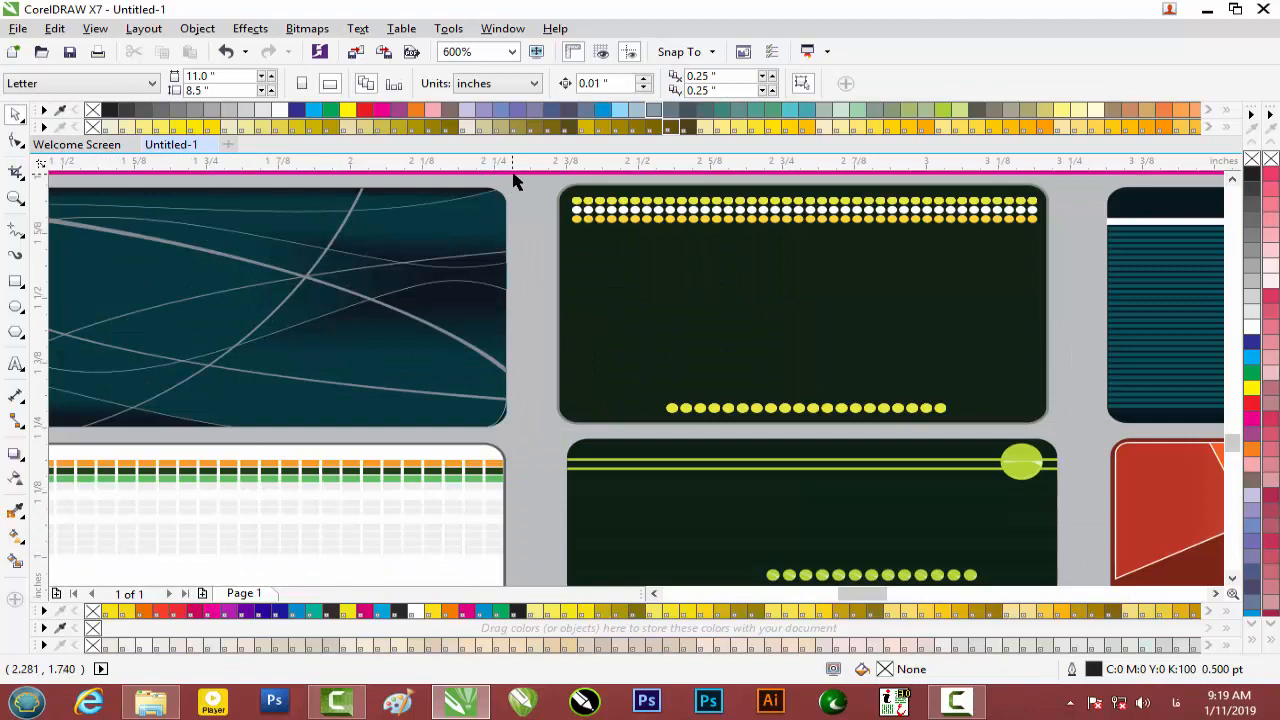
Place a copy of the dark yellow-dotted card off to the left.
left_click_drag(530, 229, 980, 357)
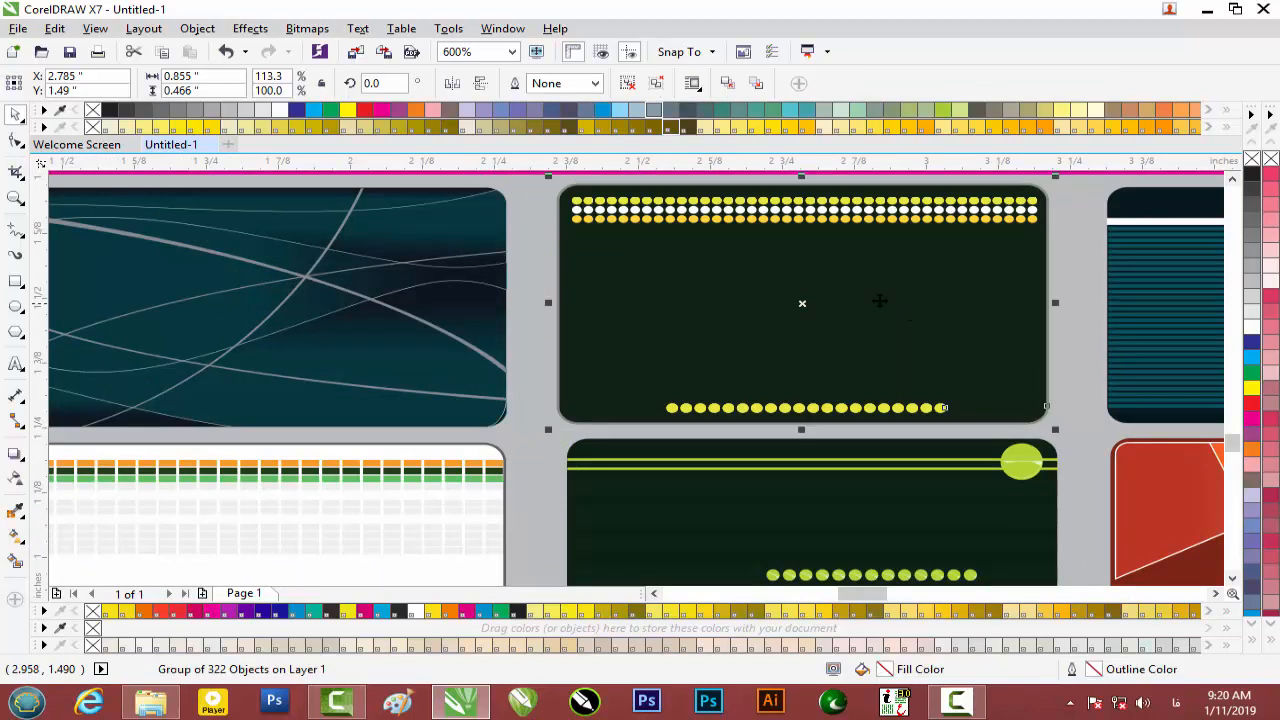
scroll(800, 297, "down", 1)
scroll(800, 297, "down", 1)
left_click_drag(800, 297, 381, 296)
scroll(381, 296, "up", 2)
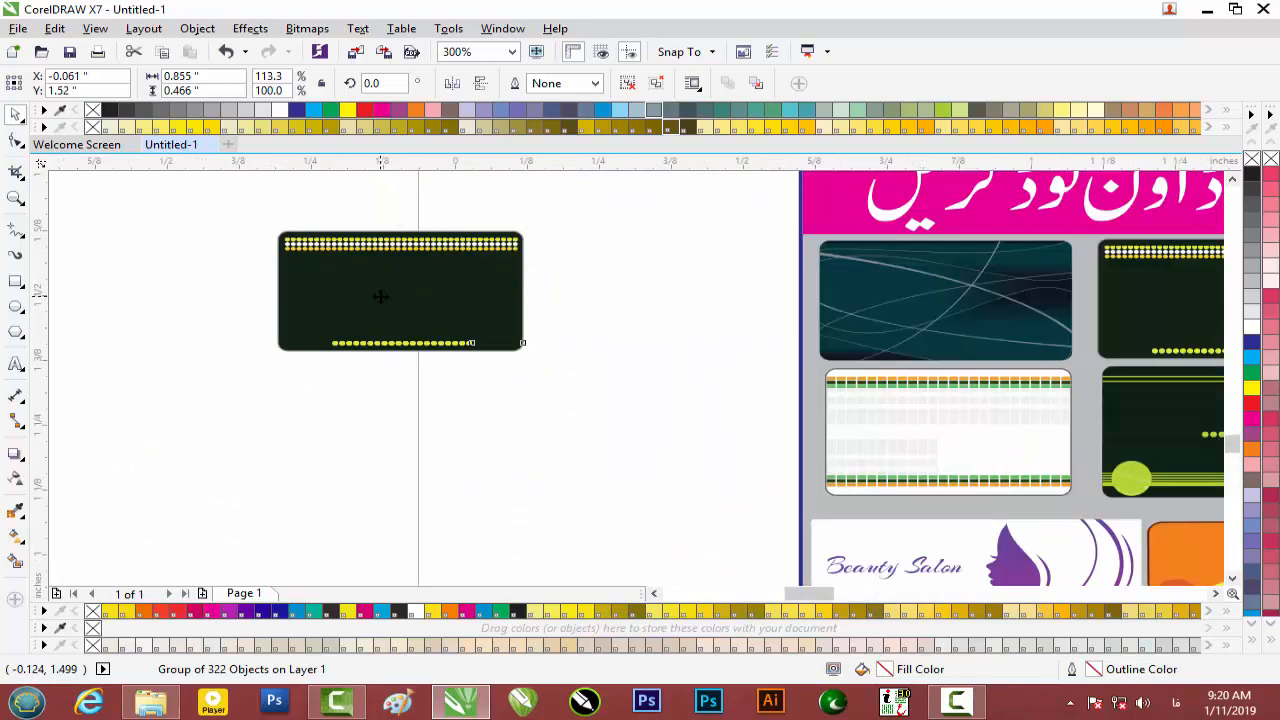
Draw a small rectangle on the card copy's right side with a red outline.
left_click(16, 281)
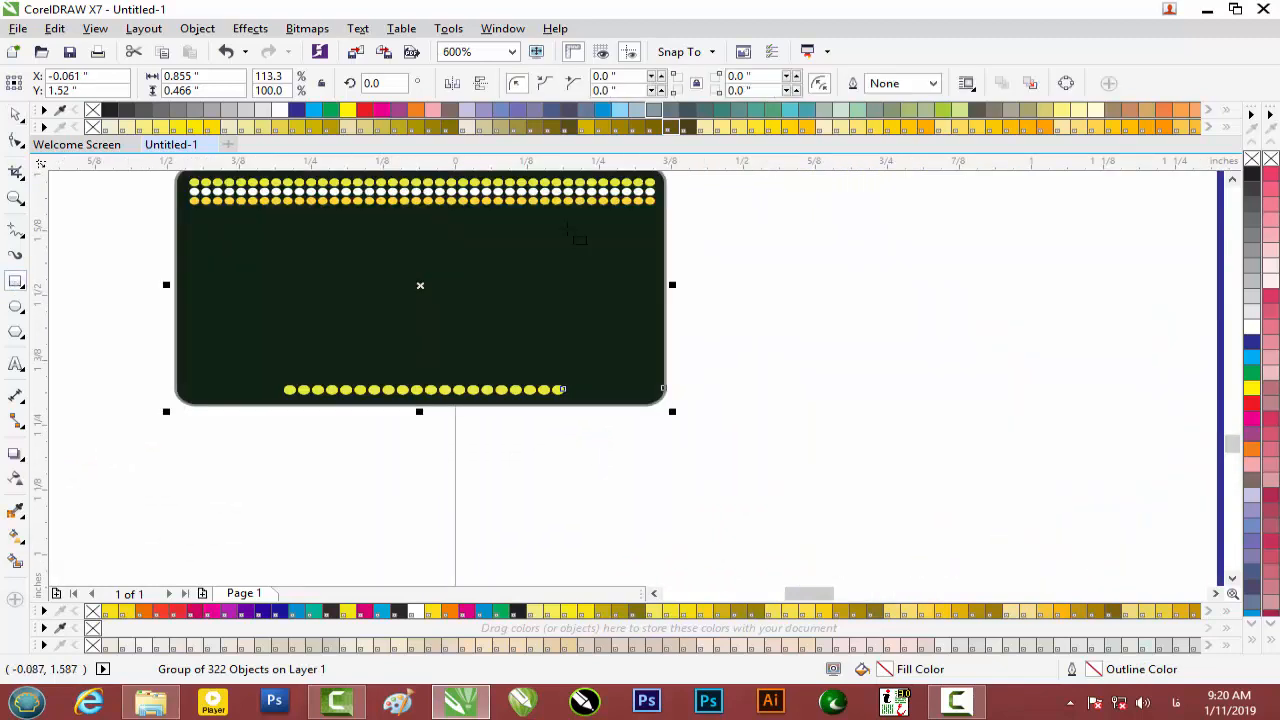
left_click_drag(573, 233, 655, 325)
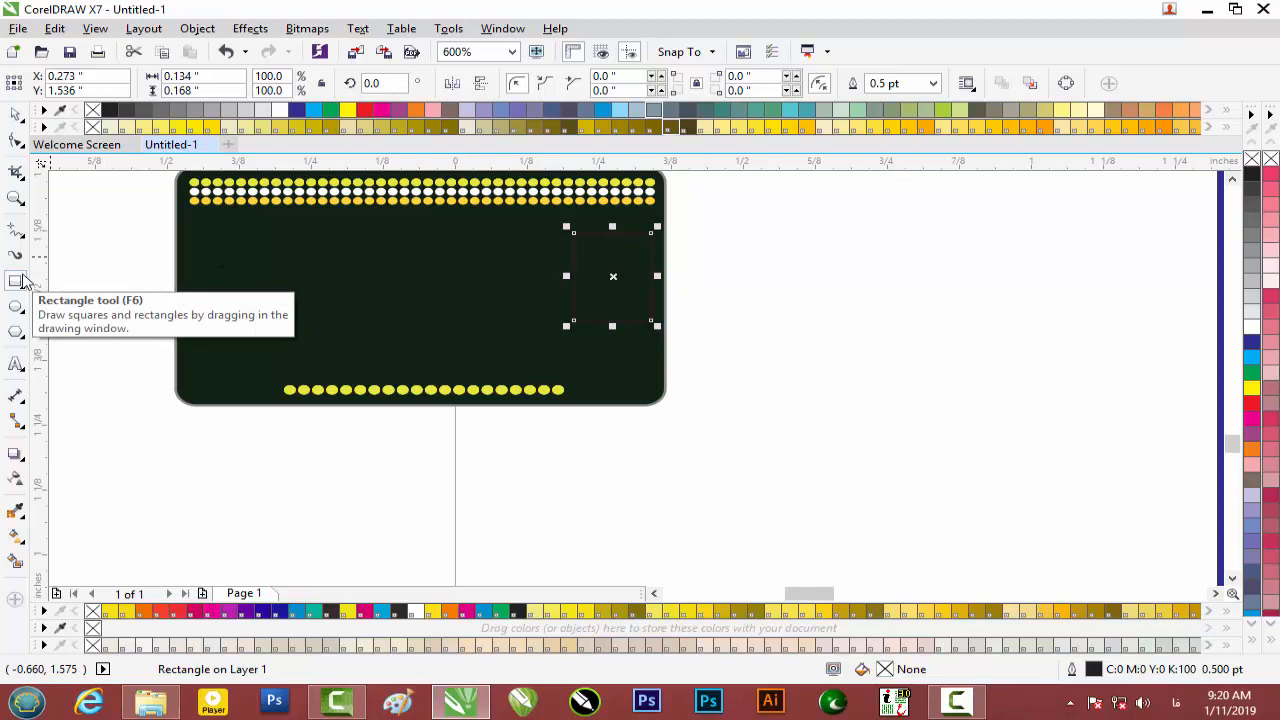
left_click(22, 274)
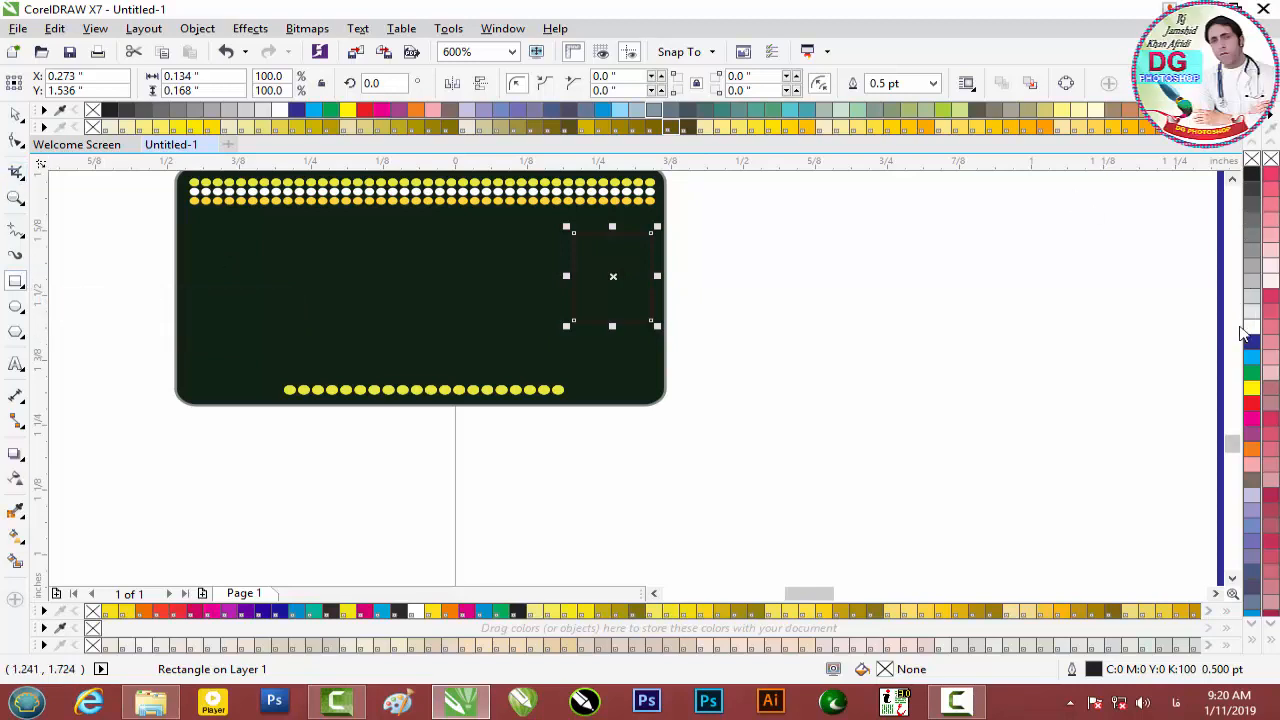
right_click(1252, 405)
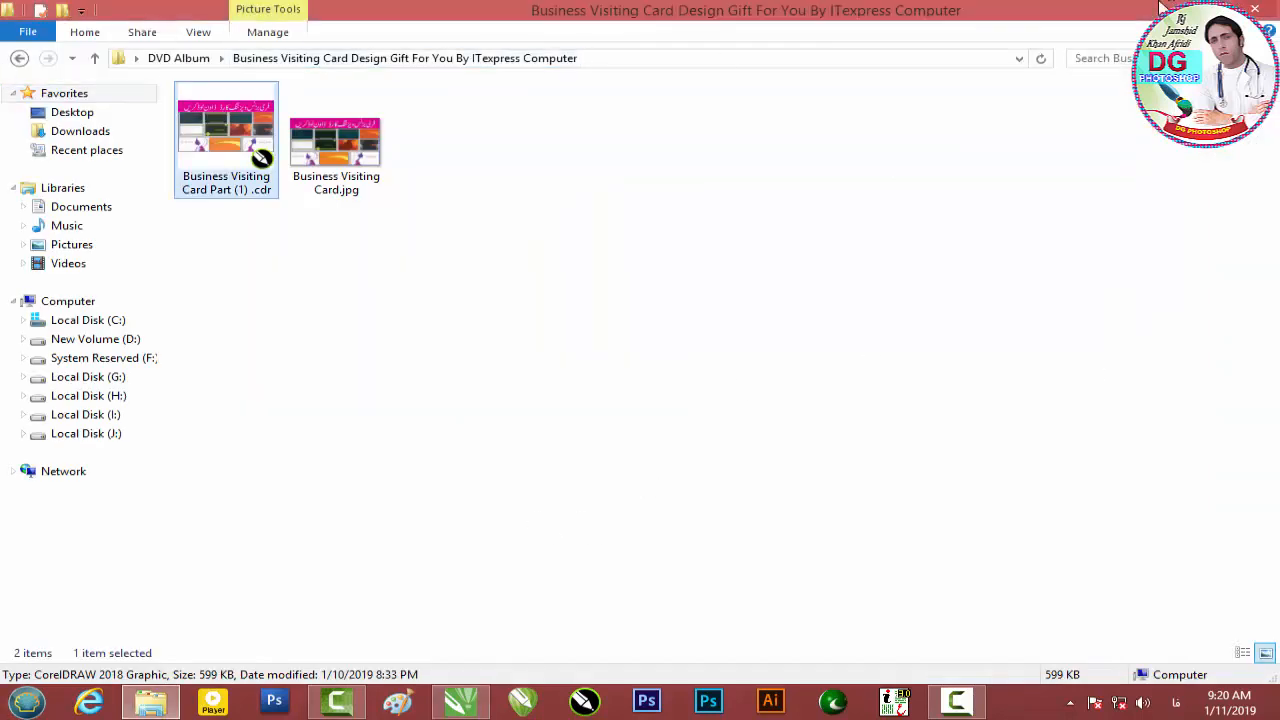
Open a new Explorer window and browse to H:\Wallpaper\flex design.
left_click(12, 59)
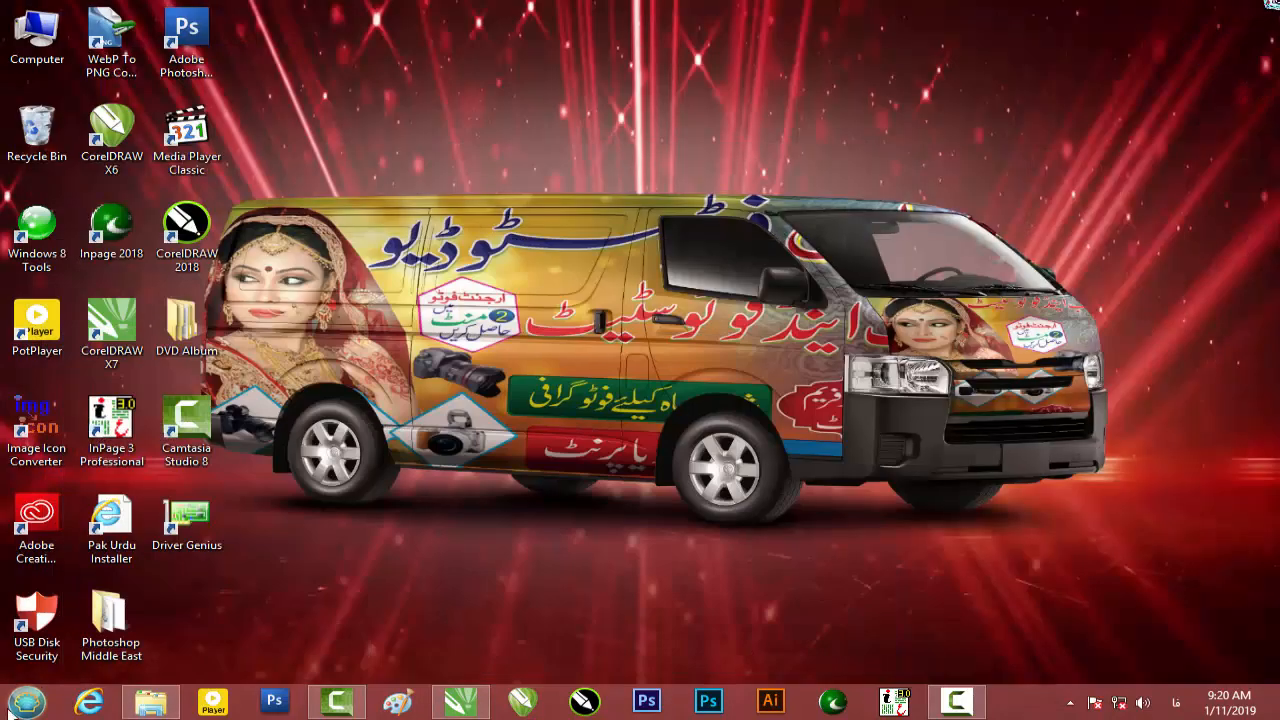
right_click(25, 705)
left_click(240, 580)
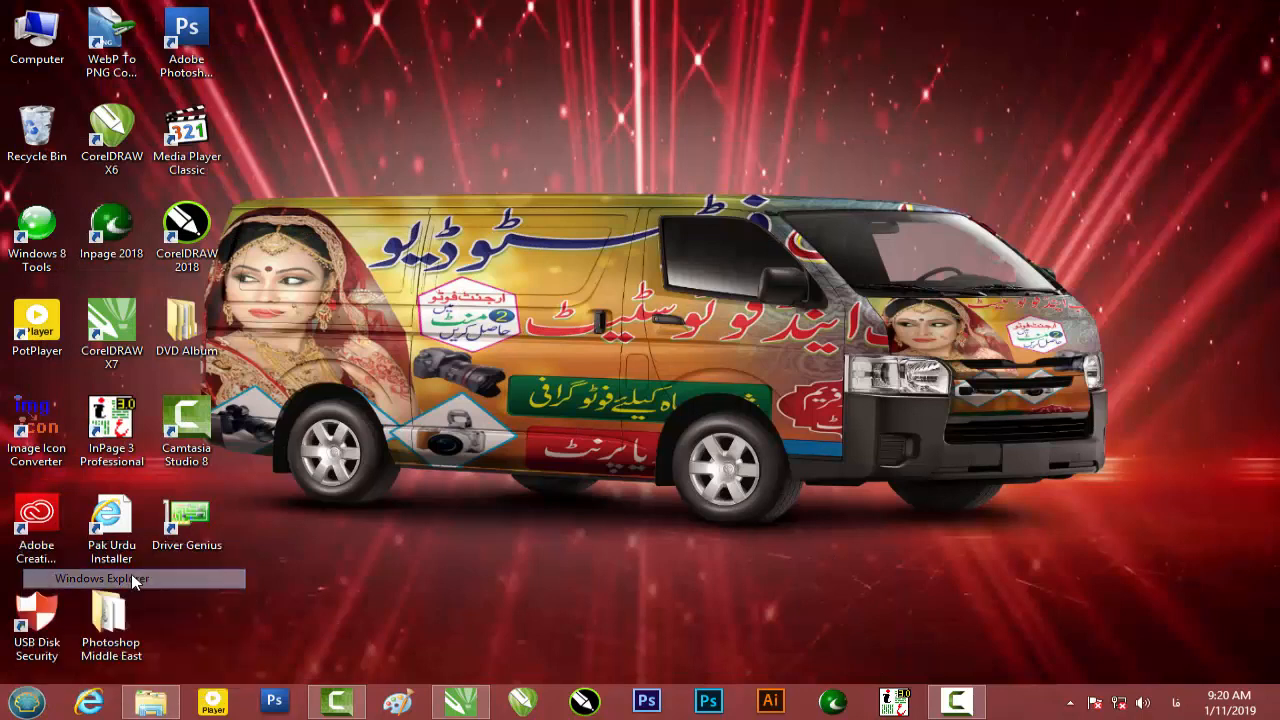
double_click(357, 198)
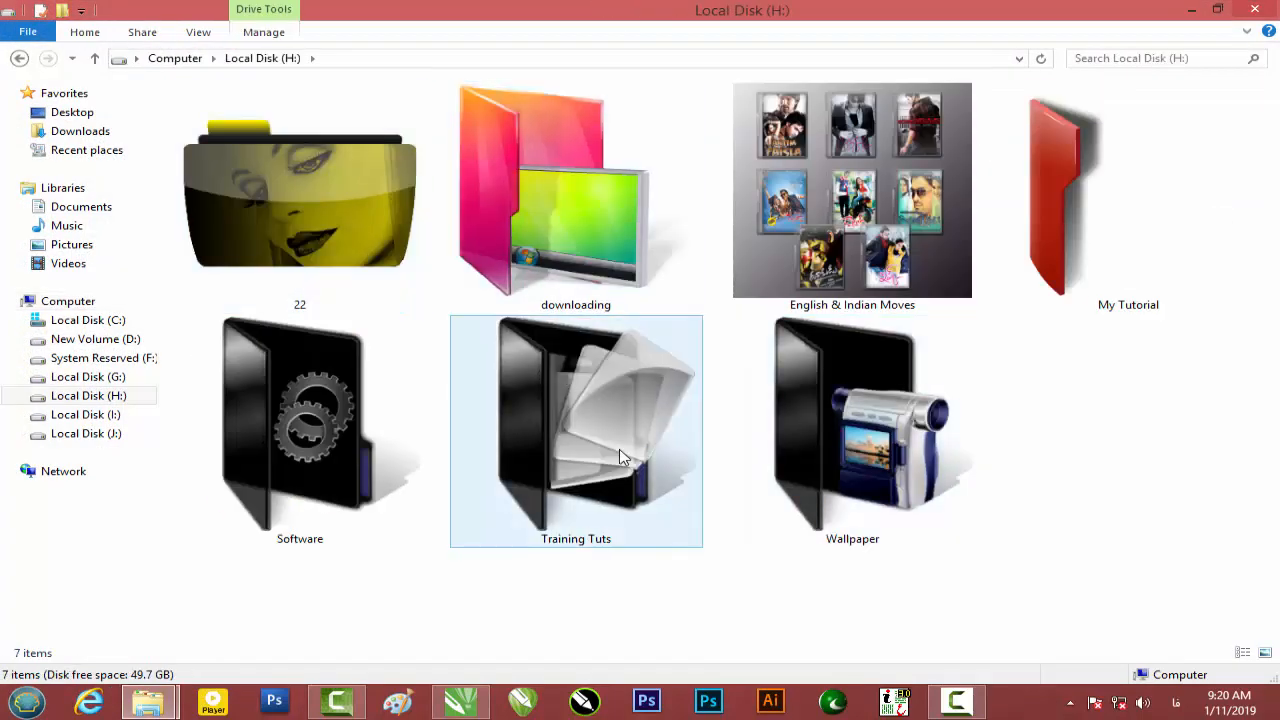
double_click(880, 452)
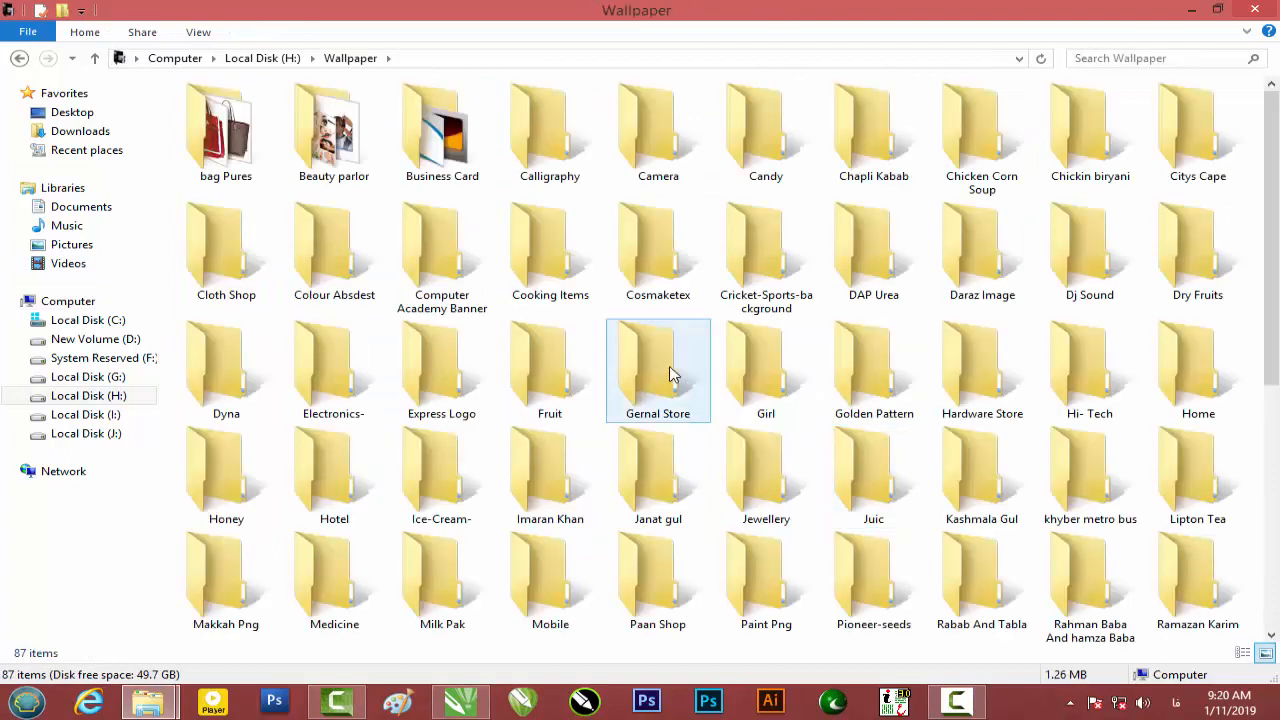
scroll(670, 374, "down", 5)
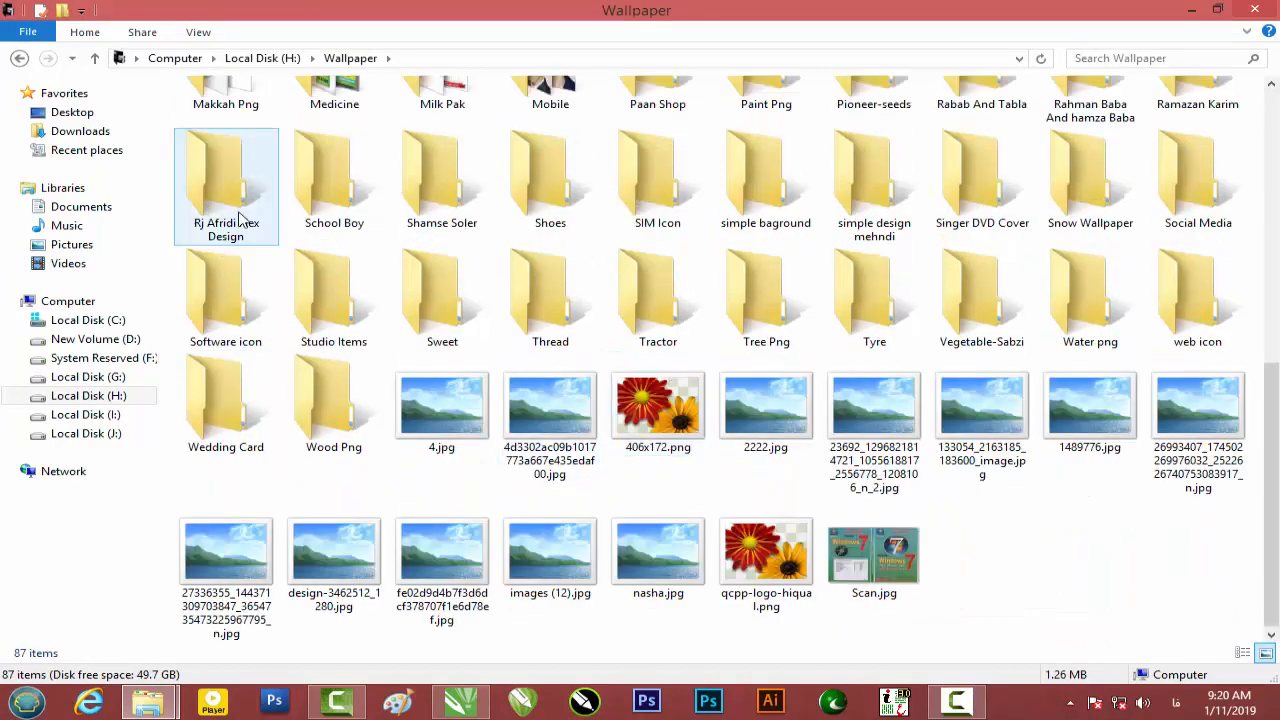
double_click(232, 221)
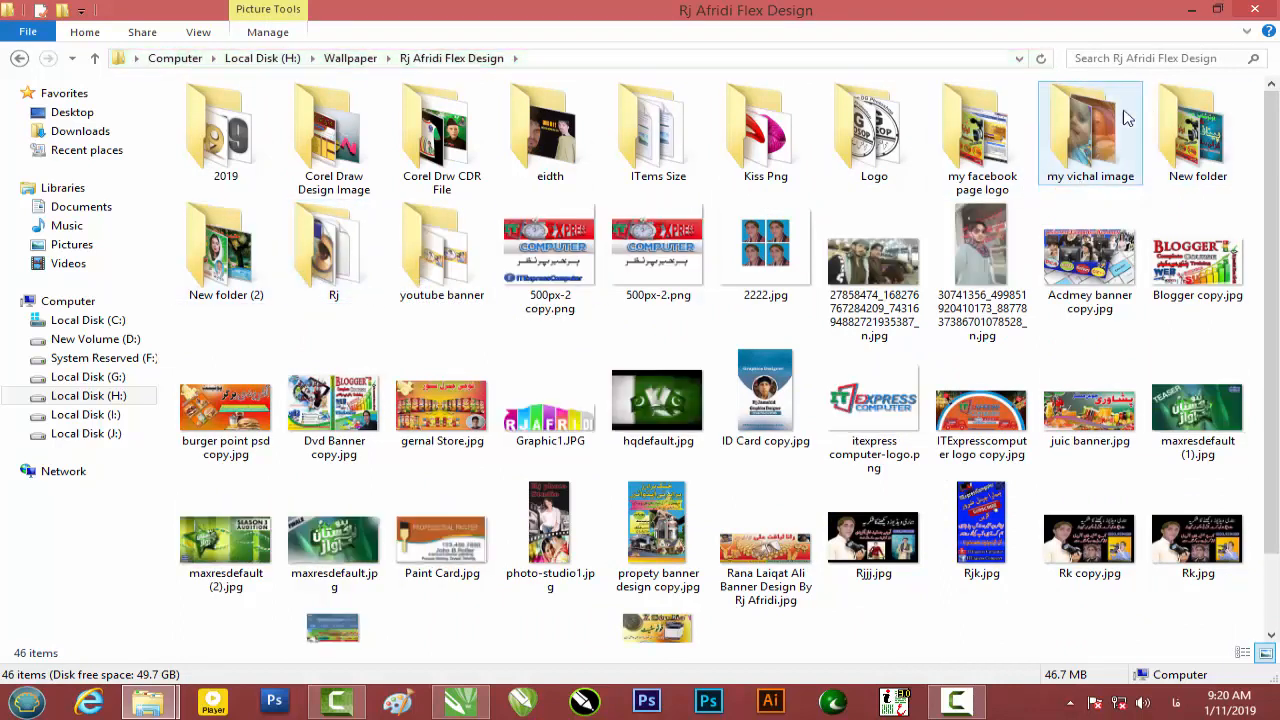
Open 'New folder', refresh its PSD thumbnails, and drag Rjgf.psd into CorelDRAW.
left_click(990, 165)
double_click(990, 163)
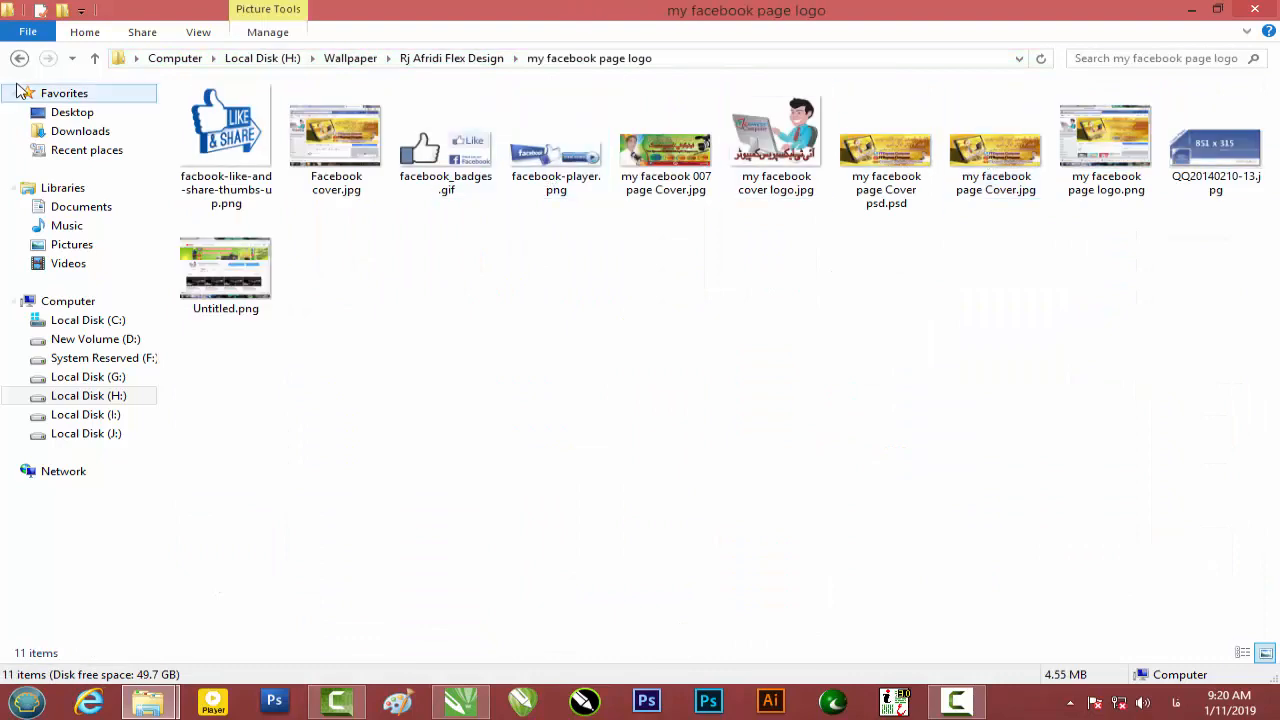
left_click(20, 60)
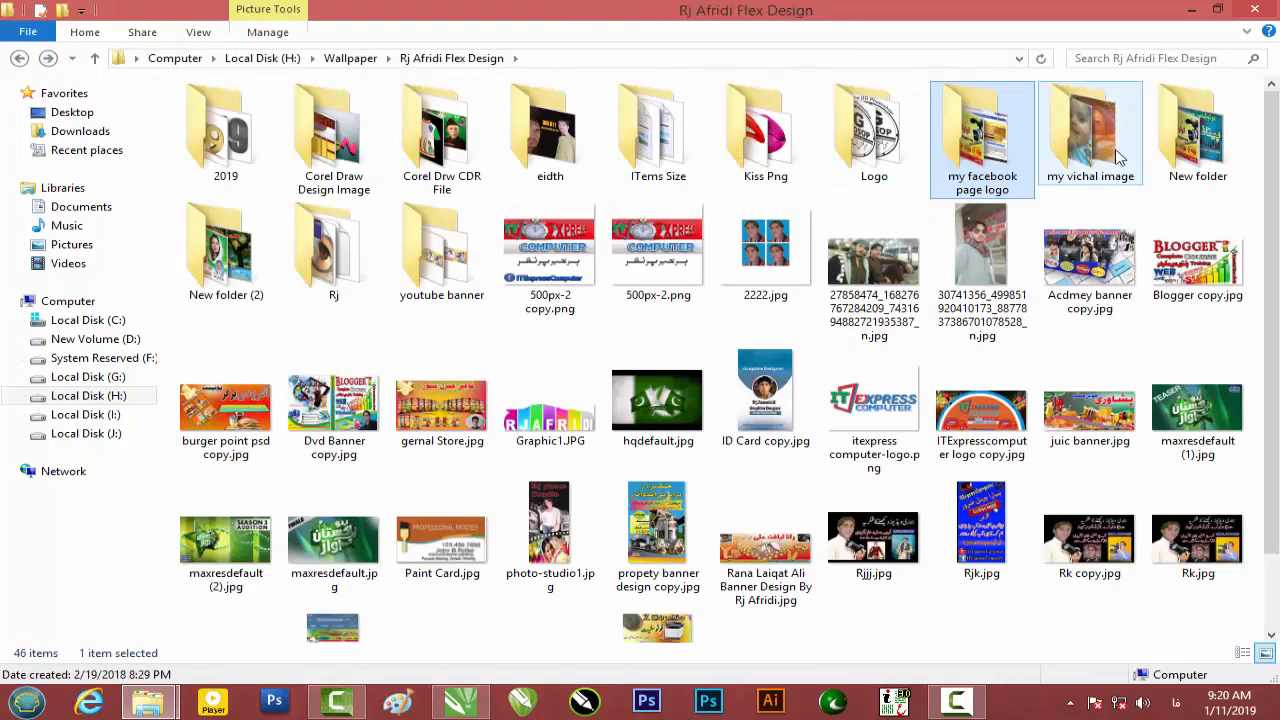
left_click(1172, 155)
double_click(1172, 155)
right_click(836, 327)
left_click(894, 394)
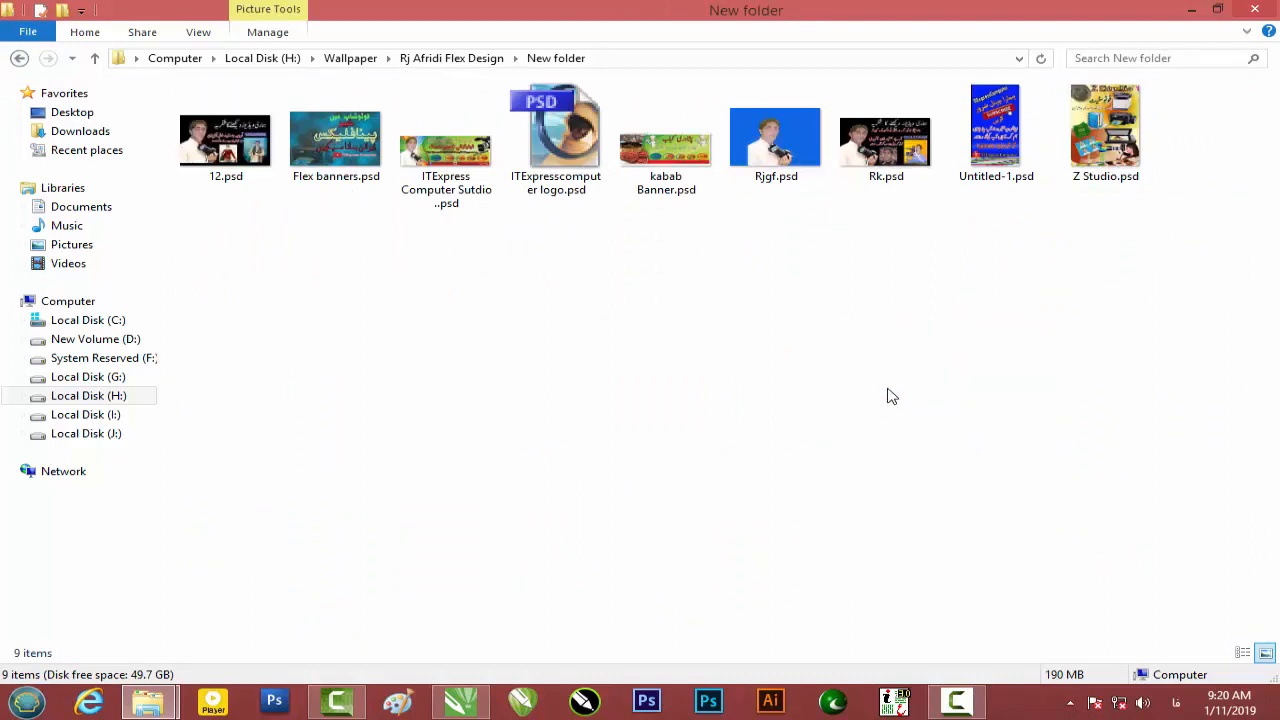
left_click_drag(765, 185, 891, 429)
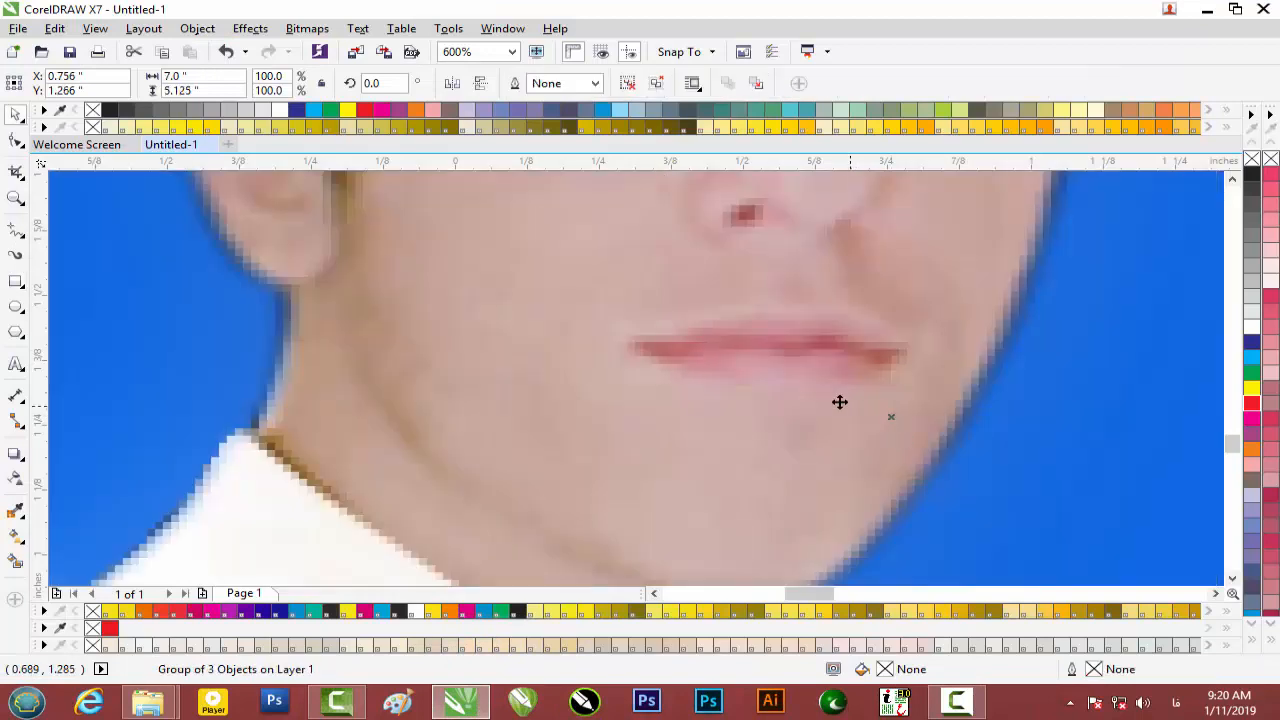
Ungroup the imported picture, separate the person cut-out, and delete the blue backdrop.
scroll(839, 401, "down", 4)
scroll(839, 401, "down", 3)
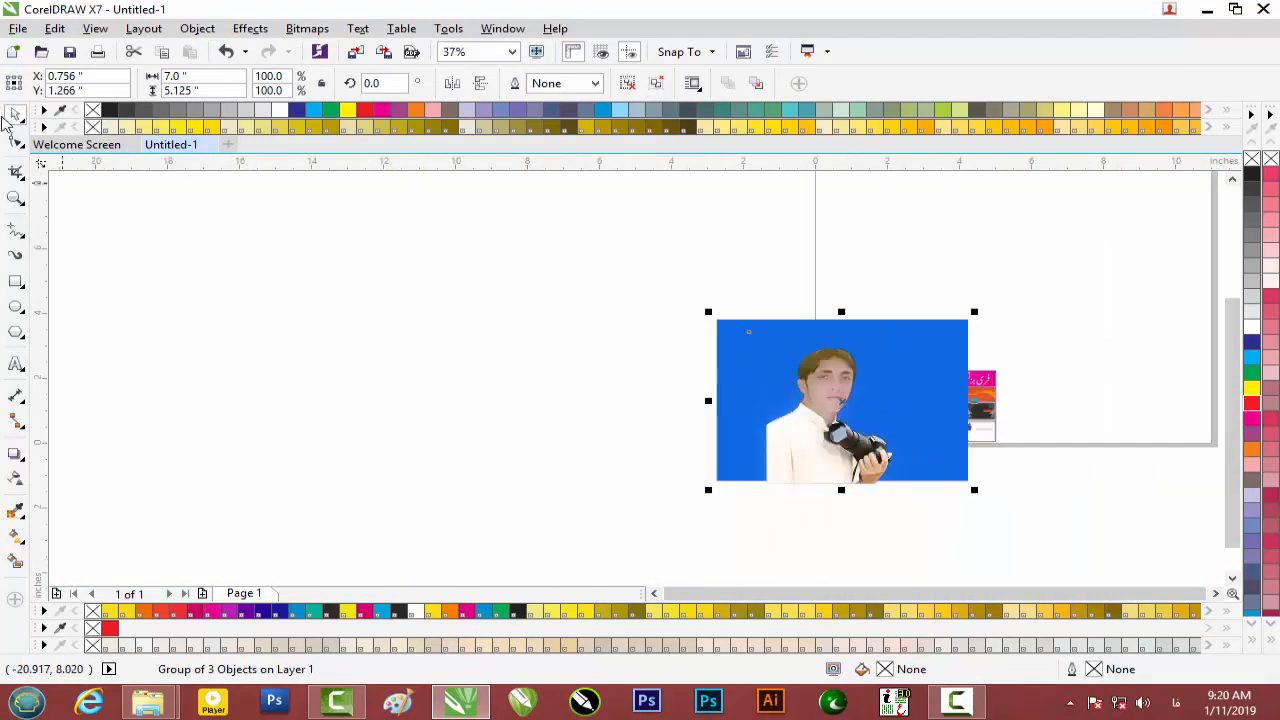
left_click(628, 90)
left_click(835, 368)
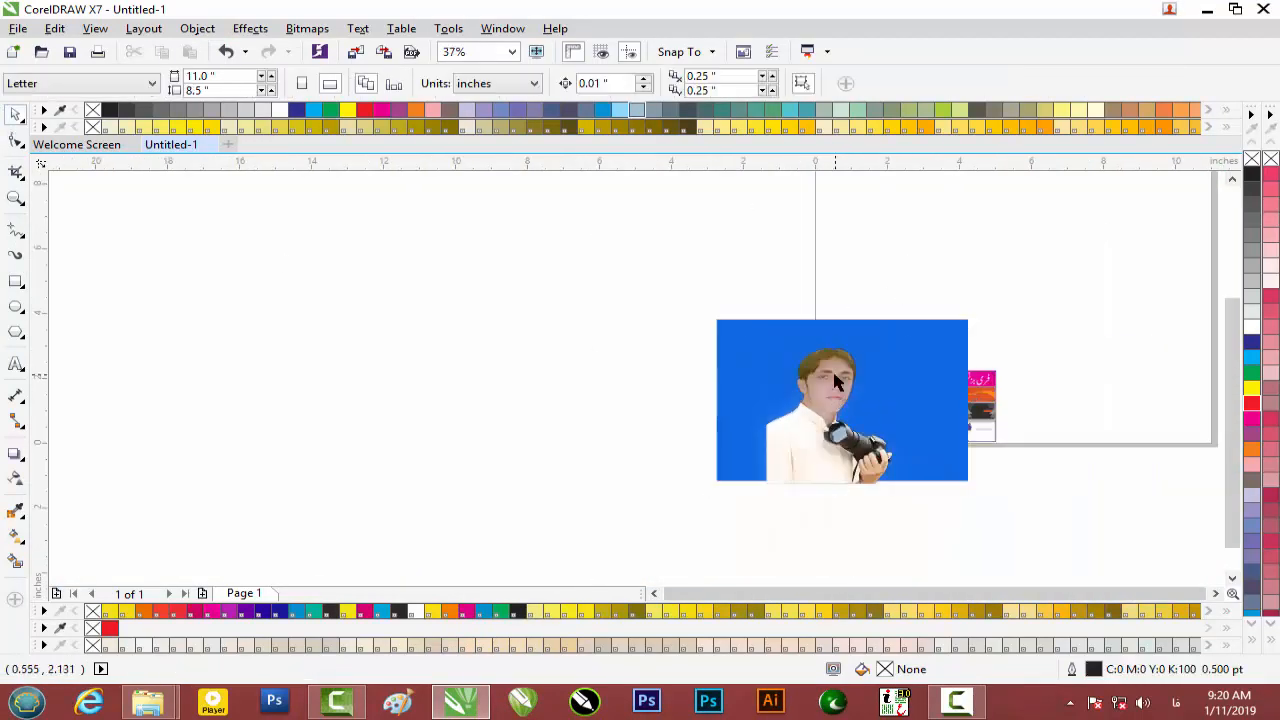
left_click_drag(845, 371, 1108, 281)
left_click_drag(901, 373, 548, 371)
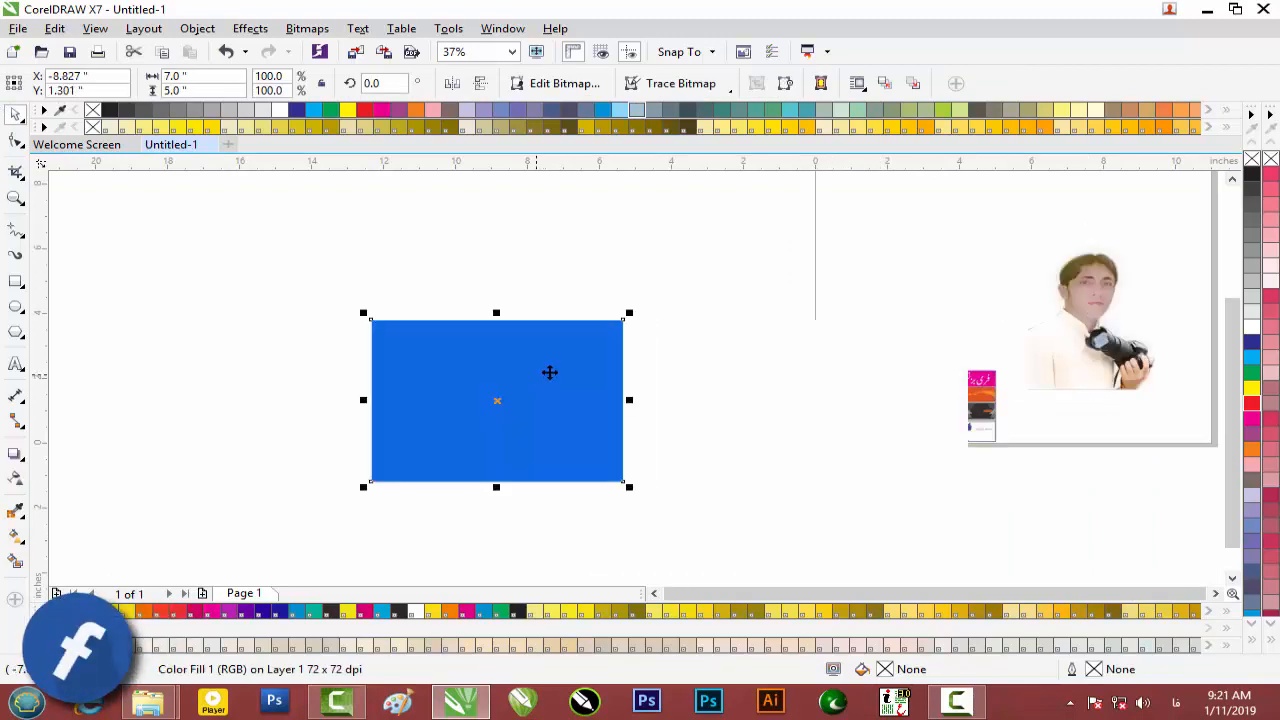
key("Delete")
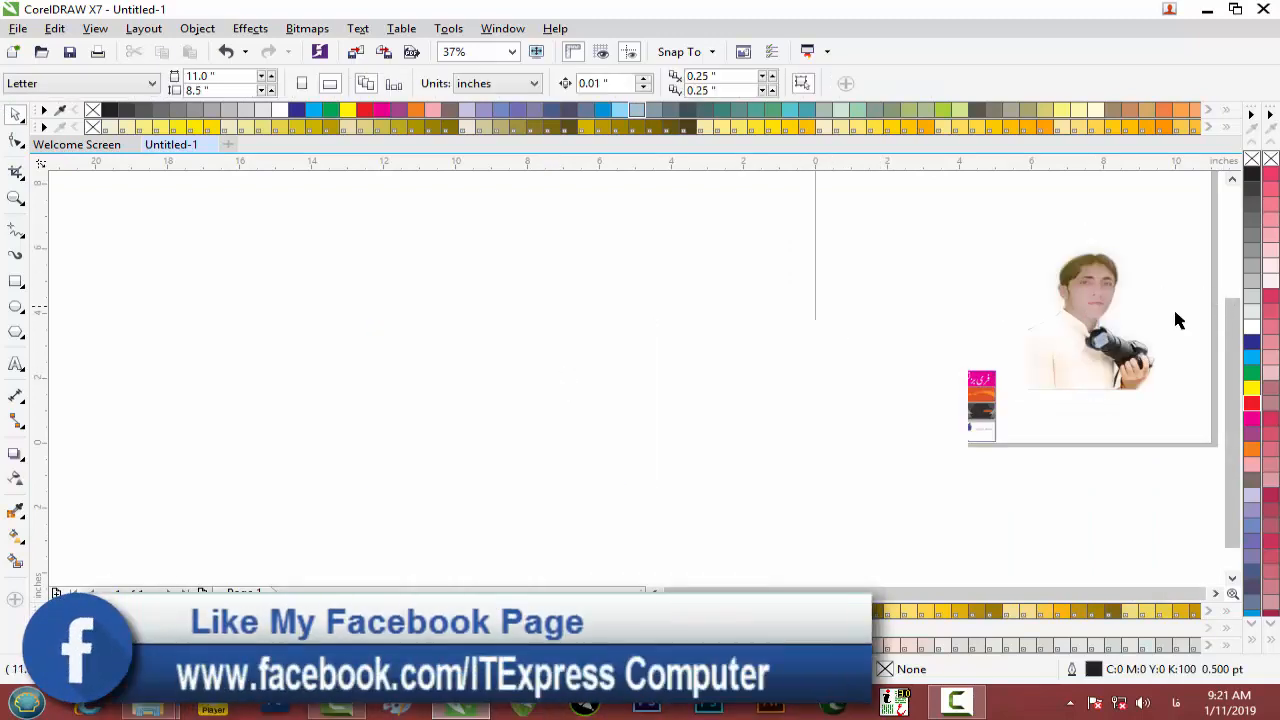
Shrink the portrait to 13.5% and place it beside the dark card copy.
scroll(1160, 325, "up", 2)
scroll(1147, 331, "down", 1)
left_click_drag(1008, 310, 543, 337)
left_click_drag(690, 211, 1035, 295)
left_click(662, 487)
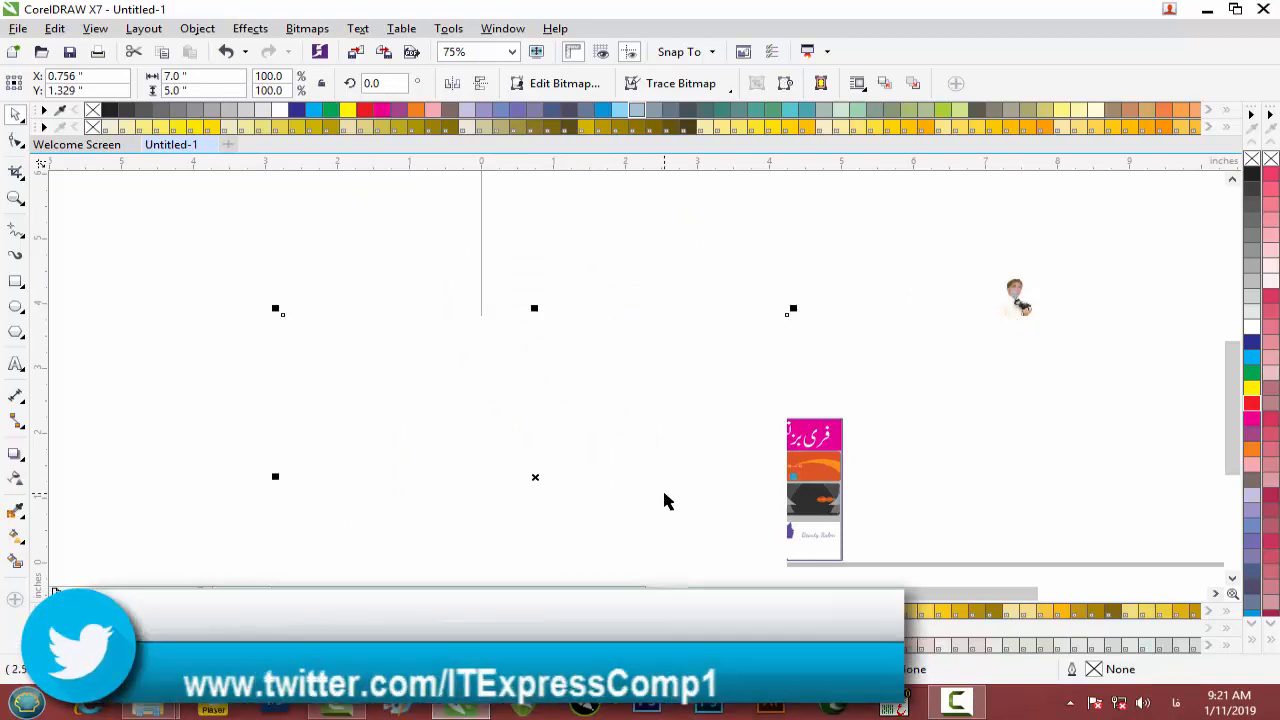
left_click_drag(1018, 307, 396, 446)
scroll(430, 470, "up", 2)
scroll(430, 470, "up", 2)
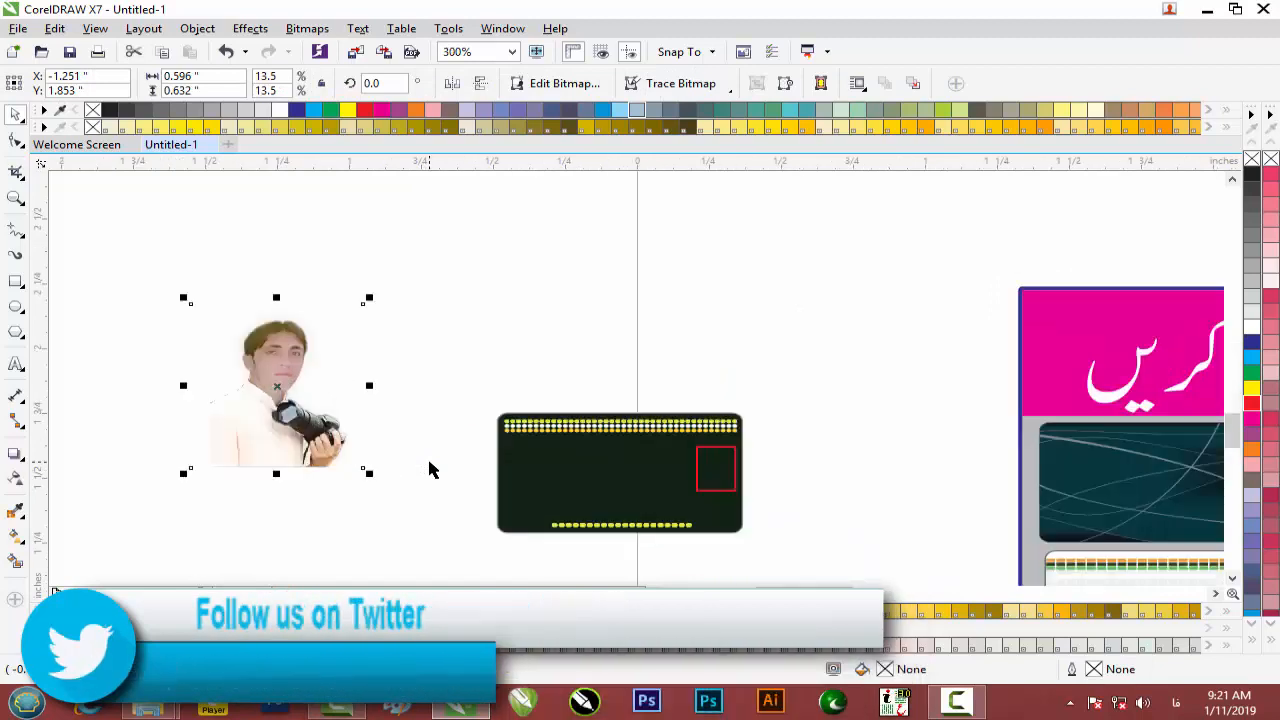
Move the red square to the card's left and PowerClip the portrait into it.
left_click(716, 455)
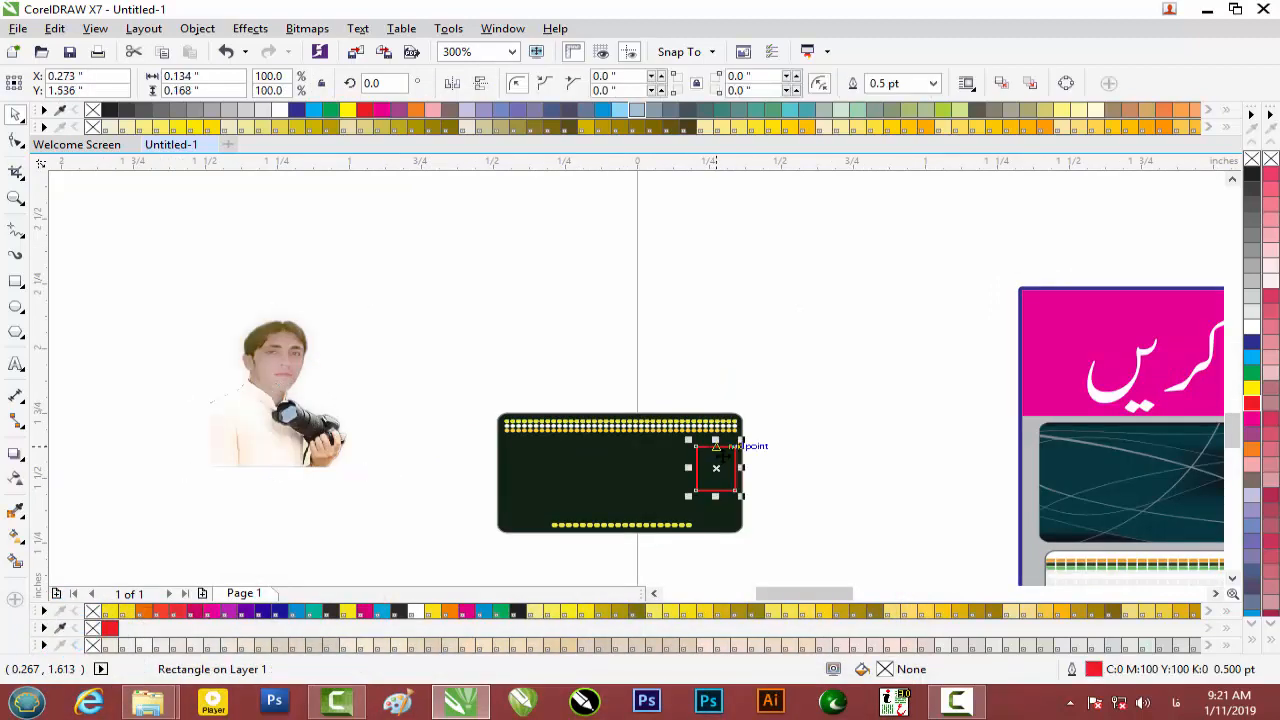
left_click_drag(716, 467, 525, 465)
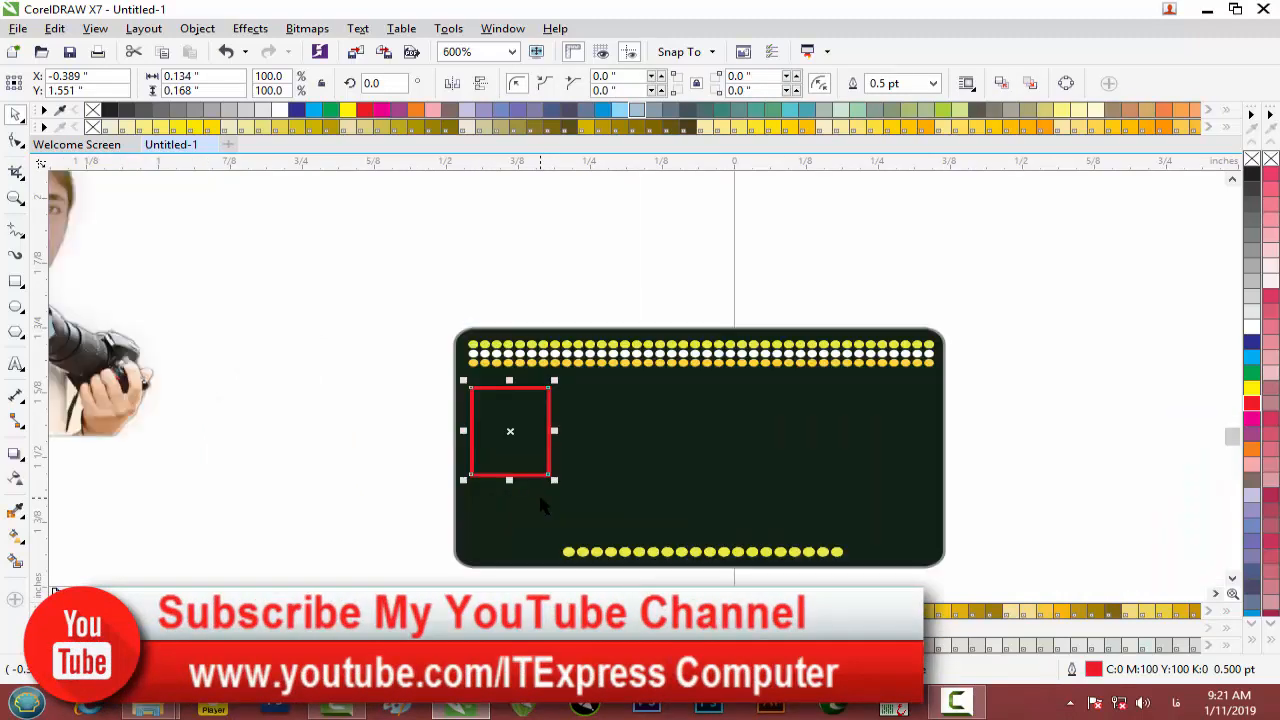
left_click(263, 366)
right_click(263, 366)
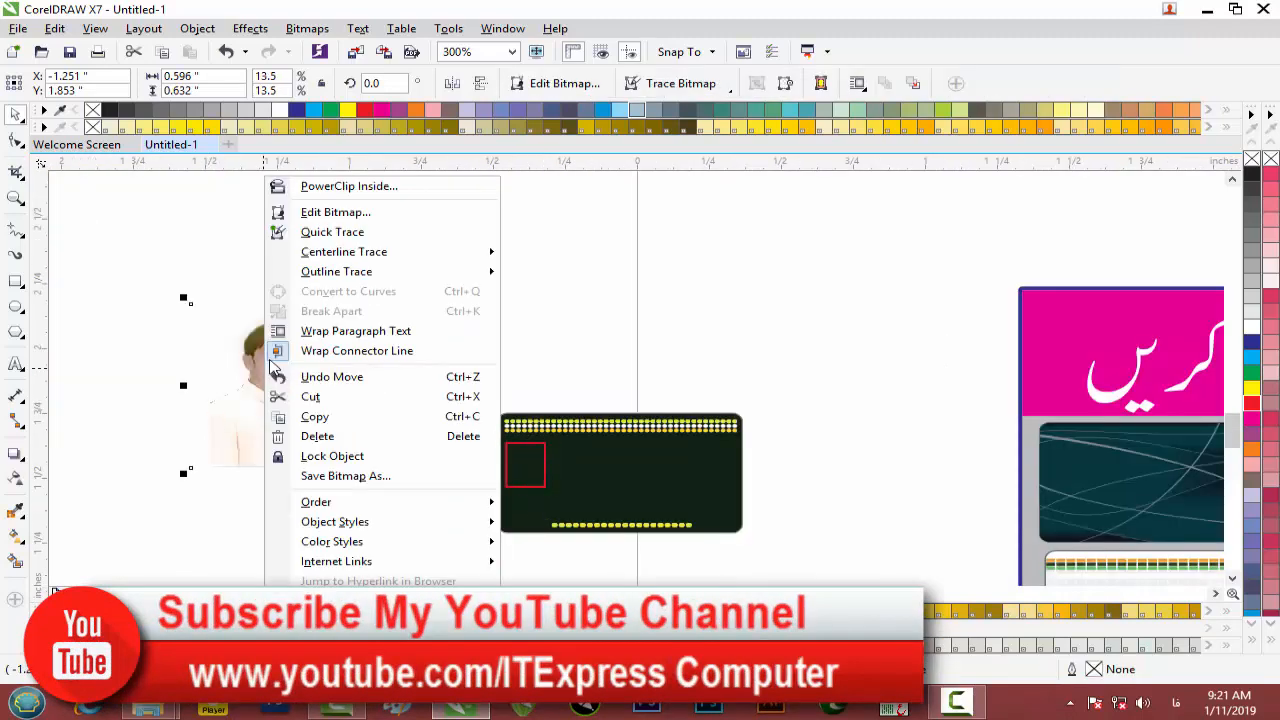
left_click(350, 186)
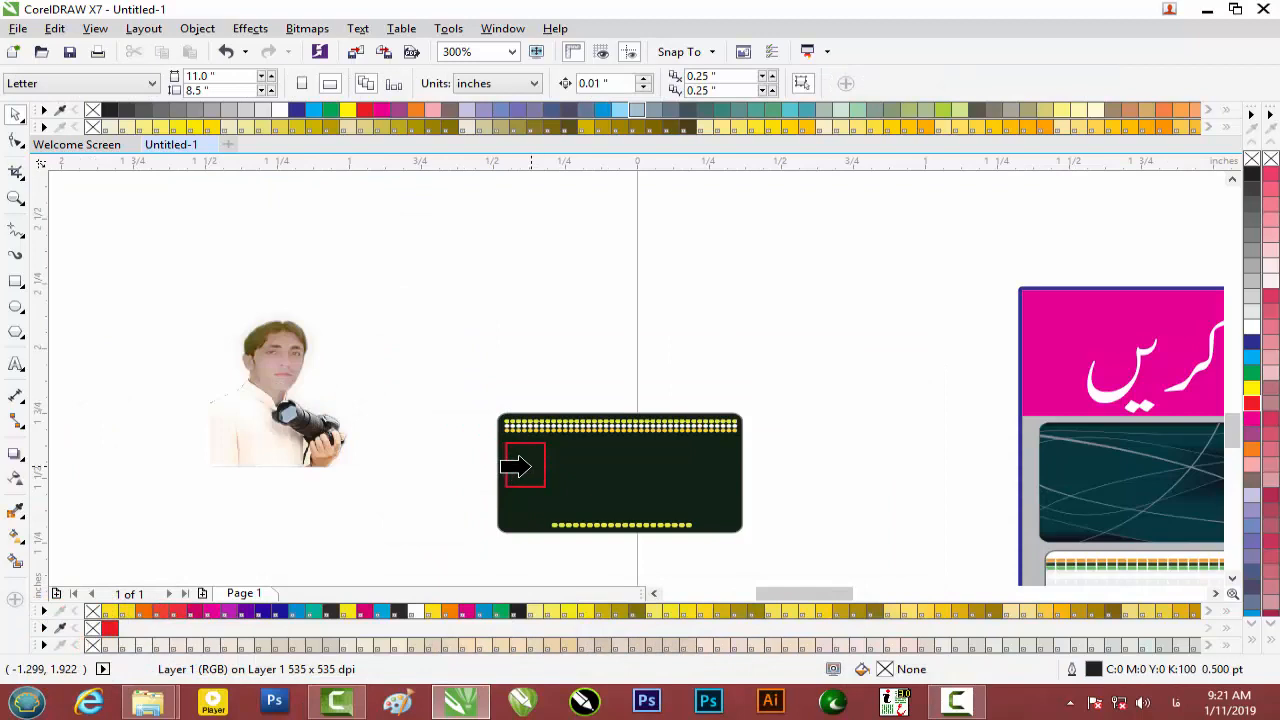
left_click(518, 464)
Resize and reposition the portrait inside its frame so it fills the square.
left_click(473, 511)
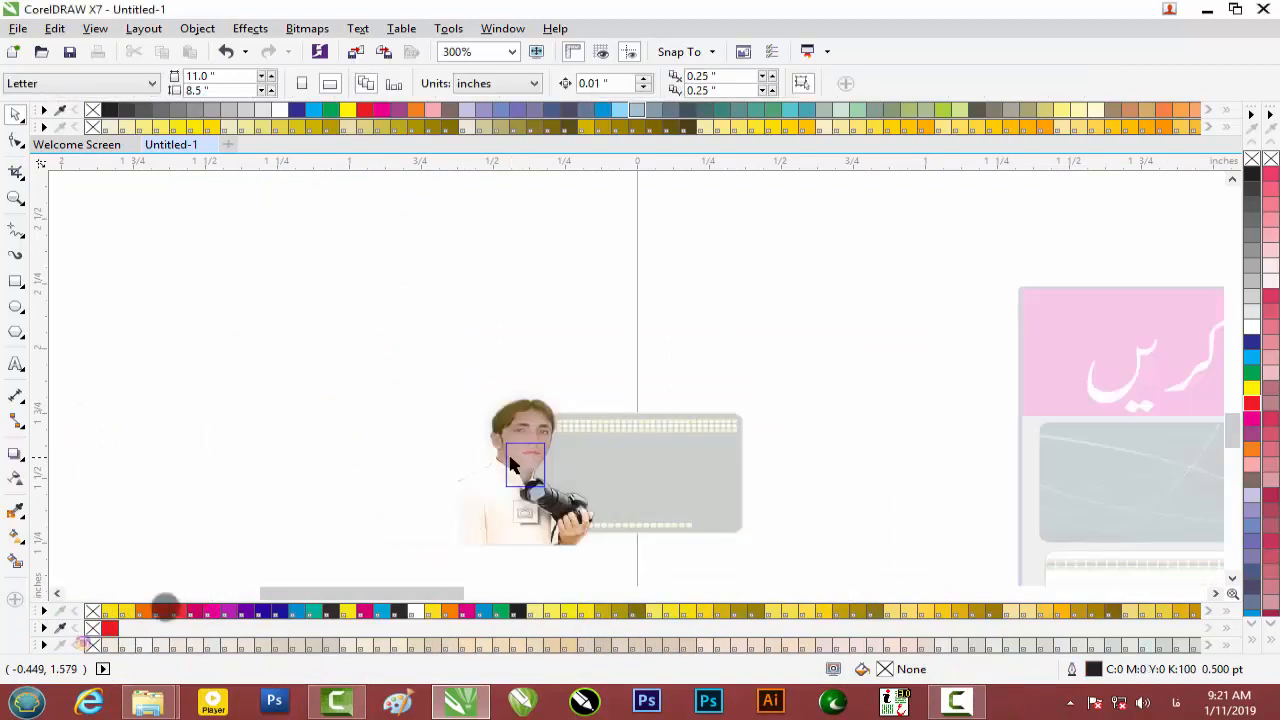
scroll(522, 458, "up", 2)
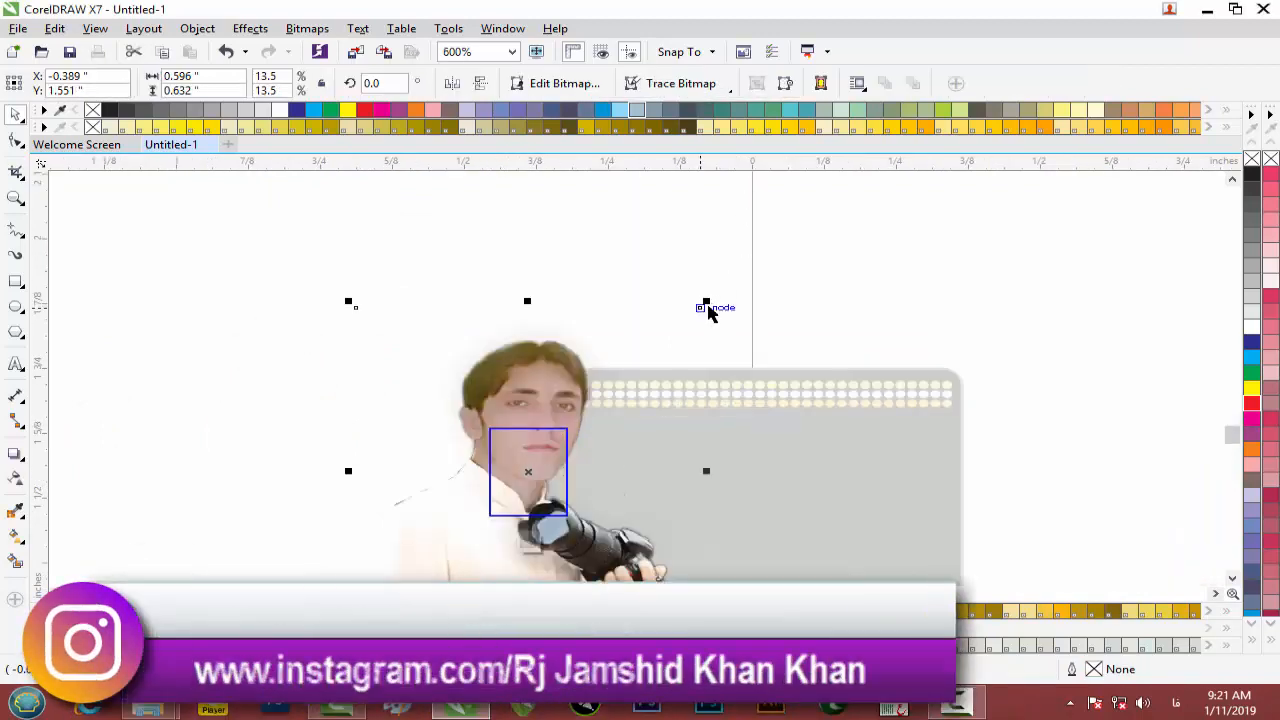
left_click_drag(703, 312, 611, 426)
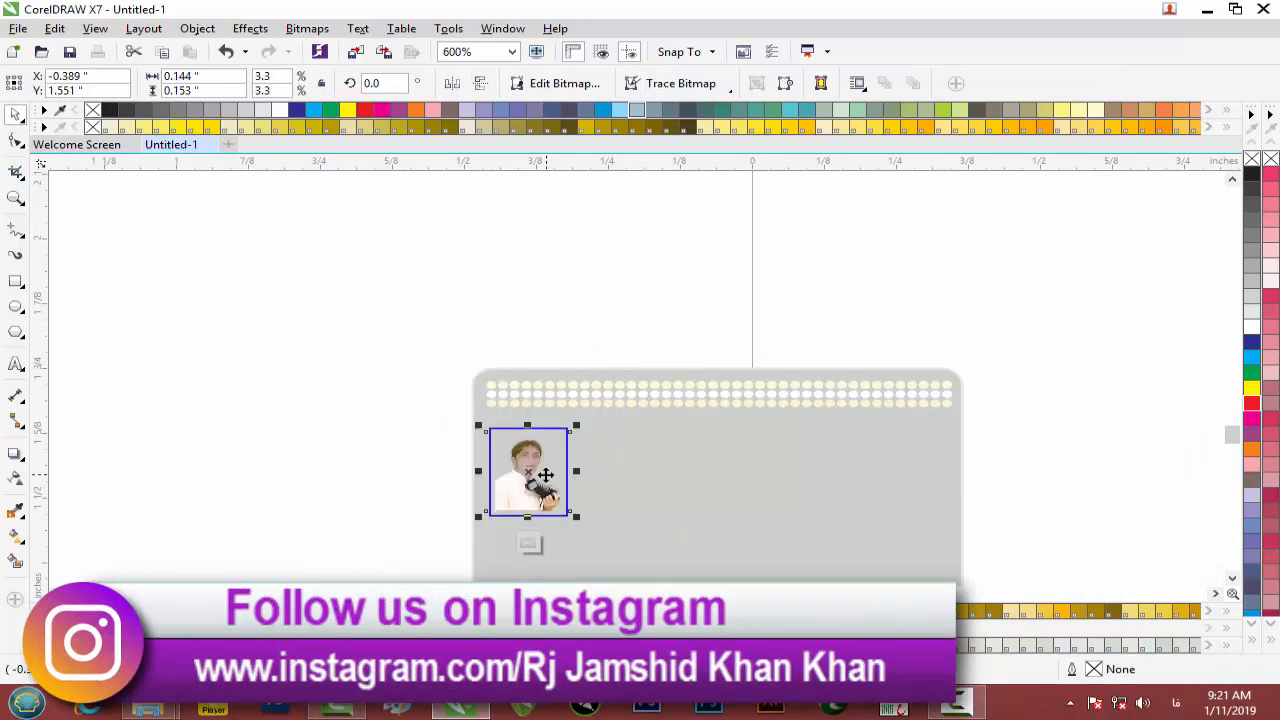
scroll(546, 476, "up", 1)
left_click_drag(512, 444, 509, 432)
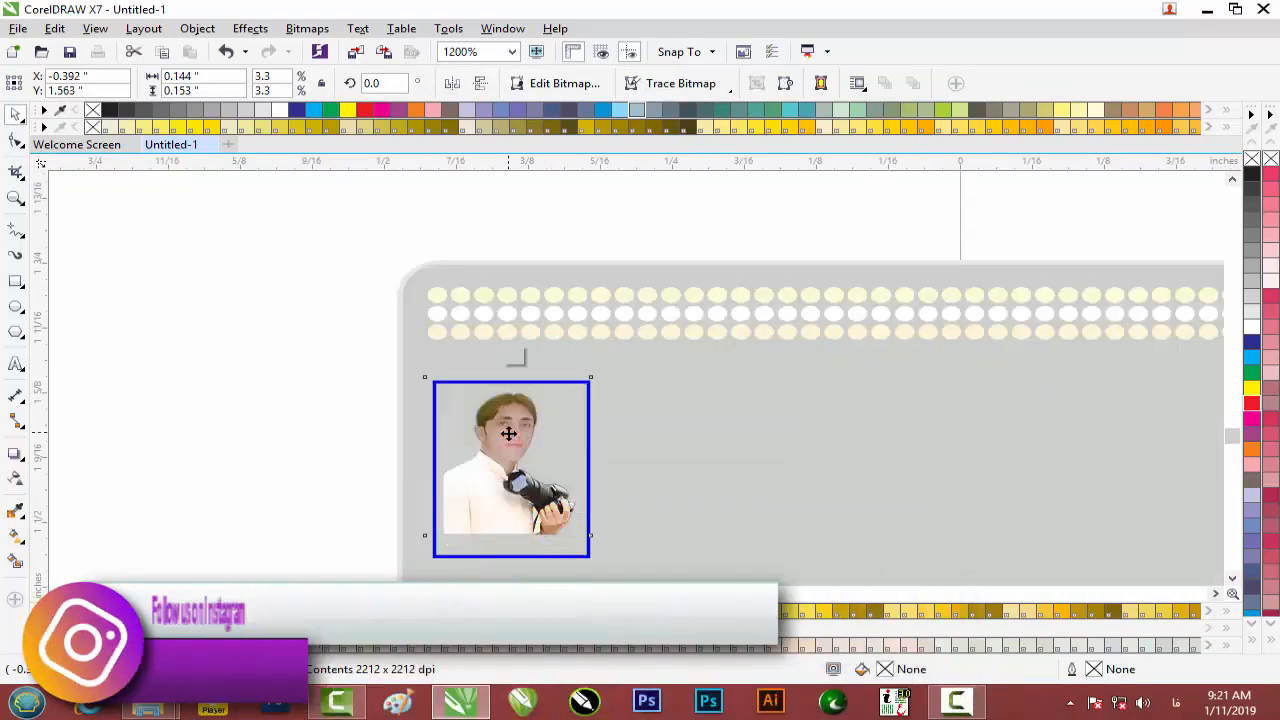
left_click_drag(508, 541, 508, 562)
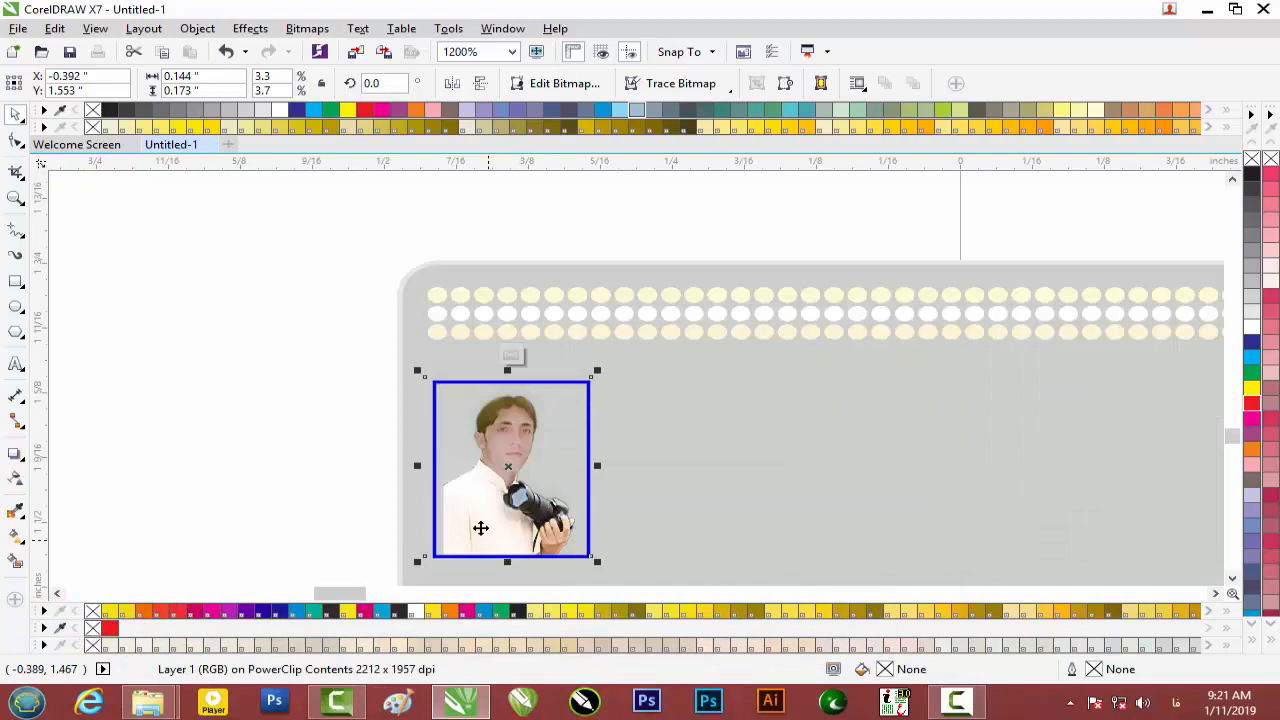
left_click_drag(419, 467, 417, 465)
left_click_drag(603, 467, 609, 469)
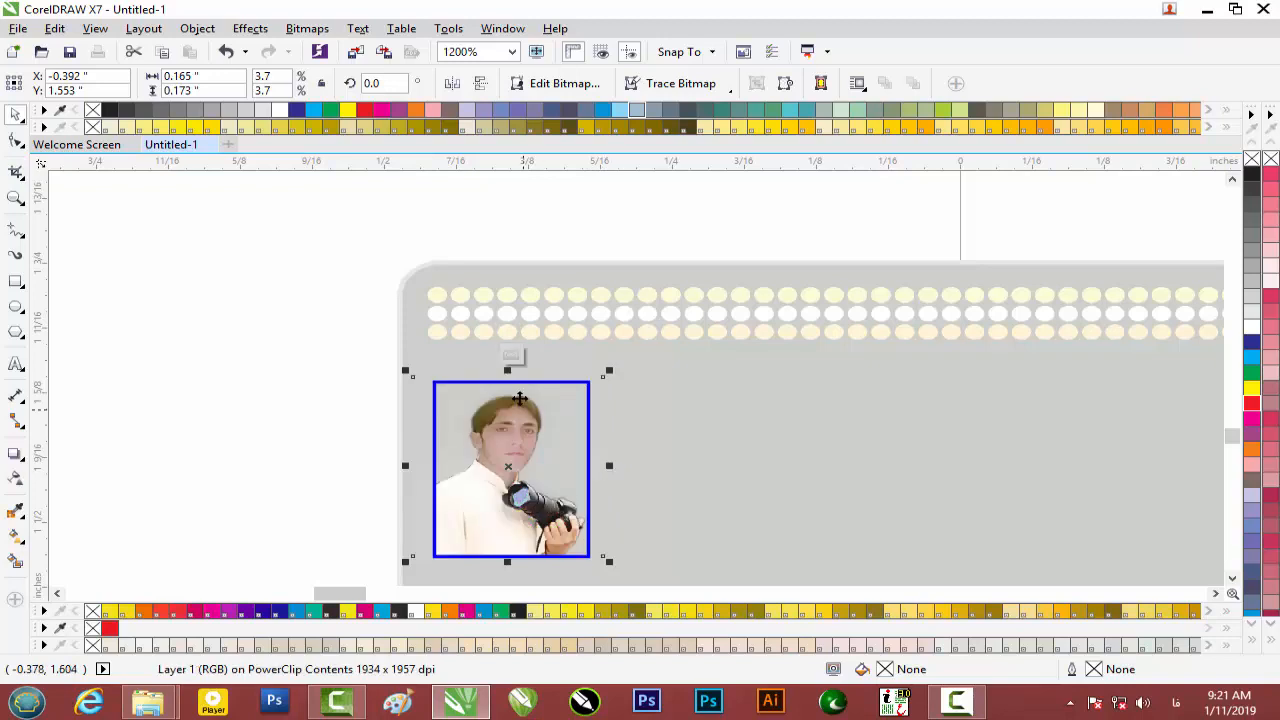
left_click_drag(507, 370, 508, 366)
left_click(511, 354)
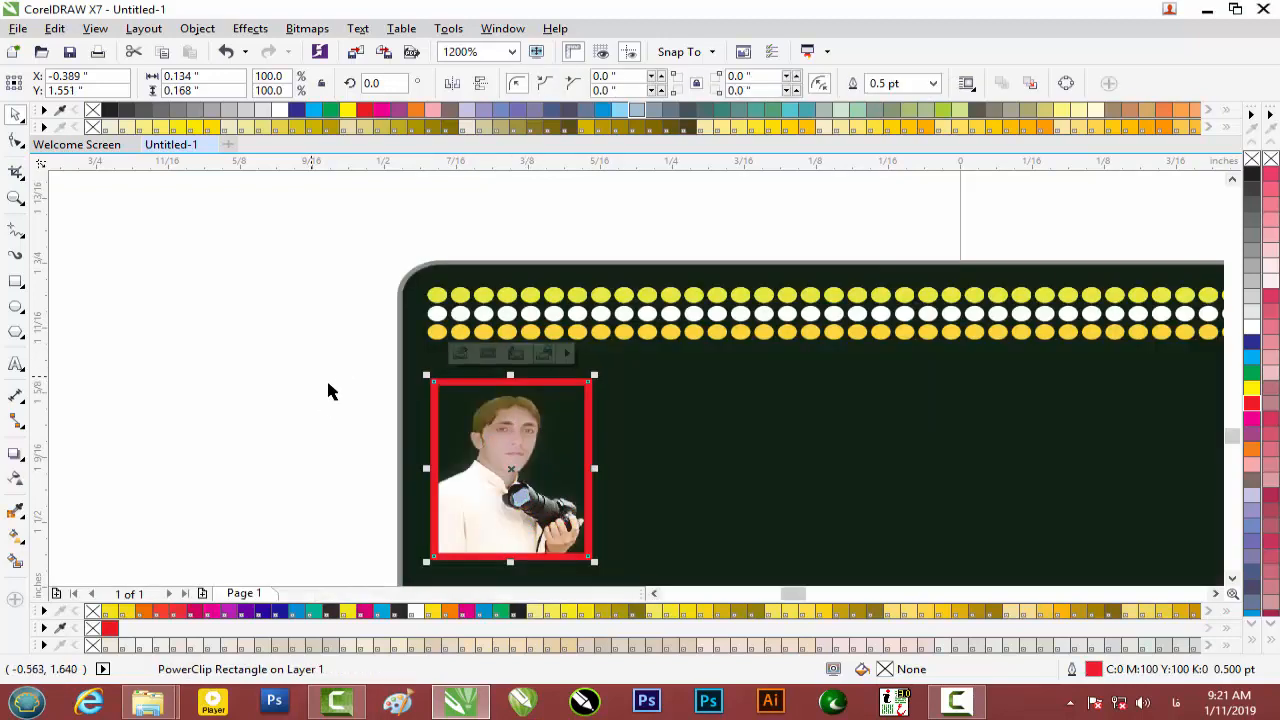
Fill the portrait frame's background with cyan.
left_click(86, 343)
left_click(480, 392)
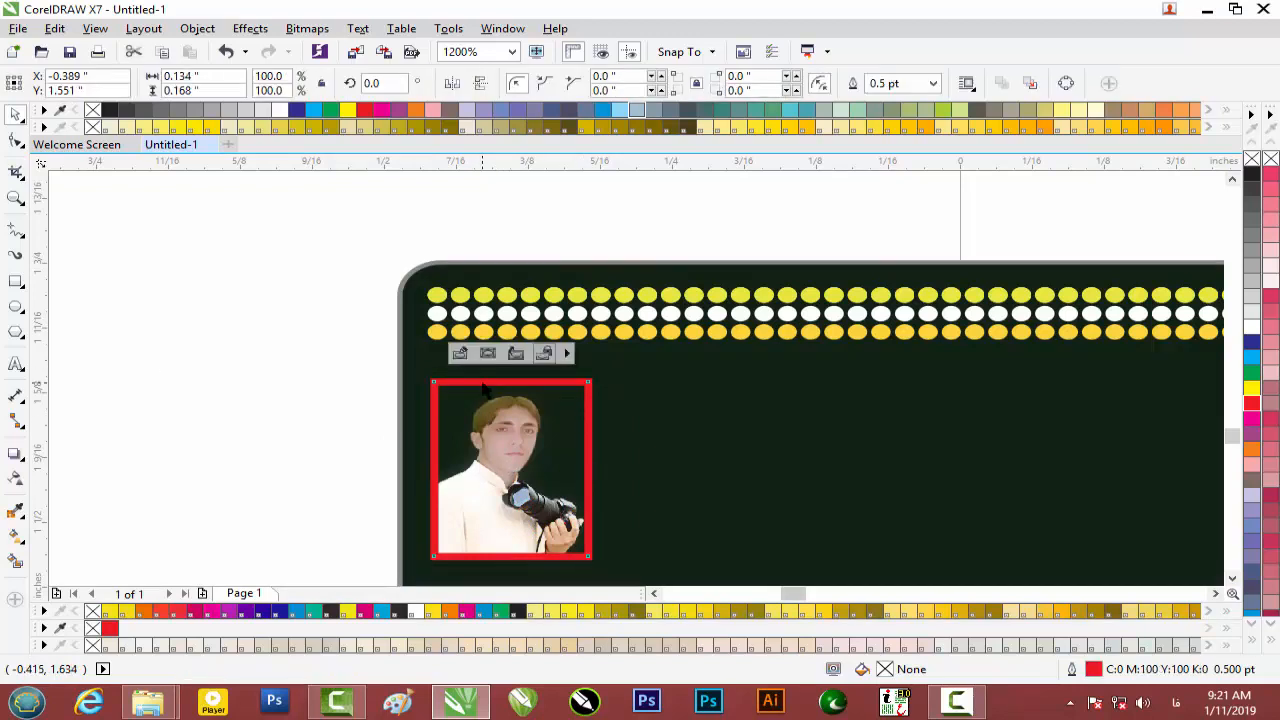
left_click(1254, 360)
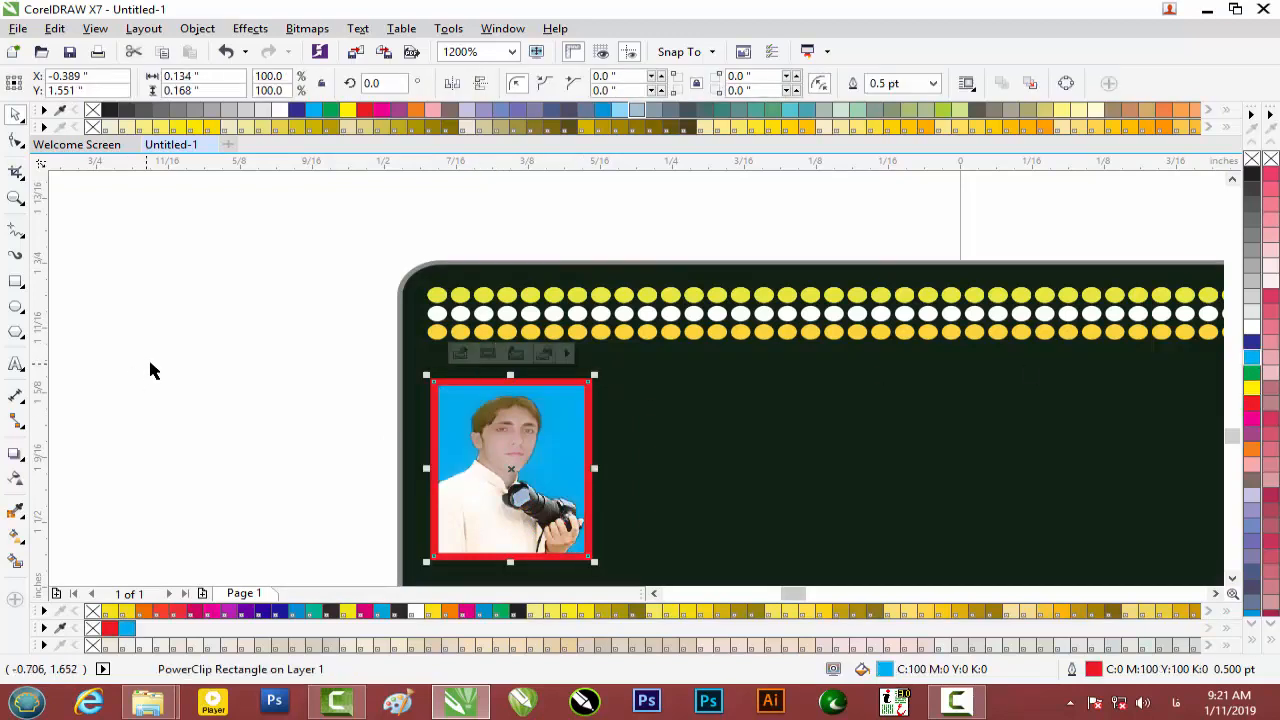
left_click(254, 357)
scroll(260, 357, "down", 1)
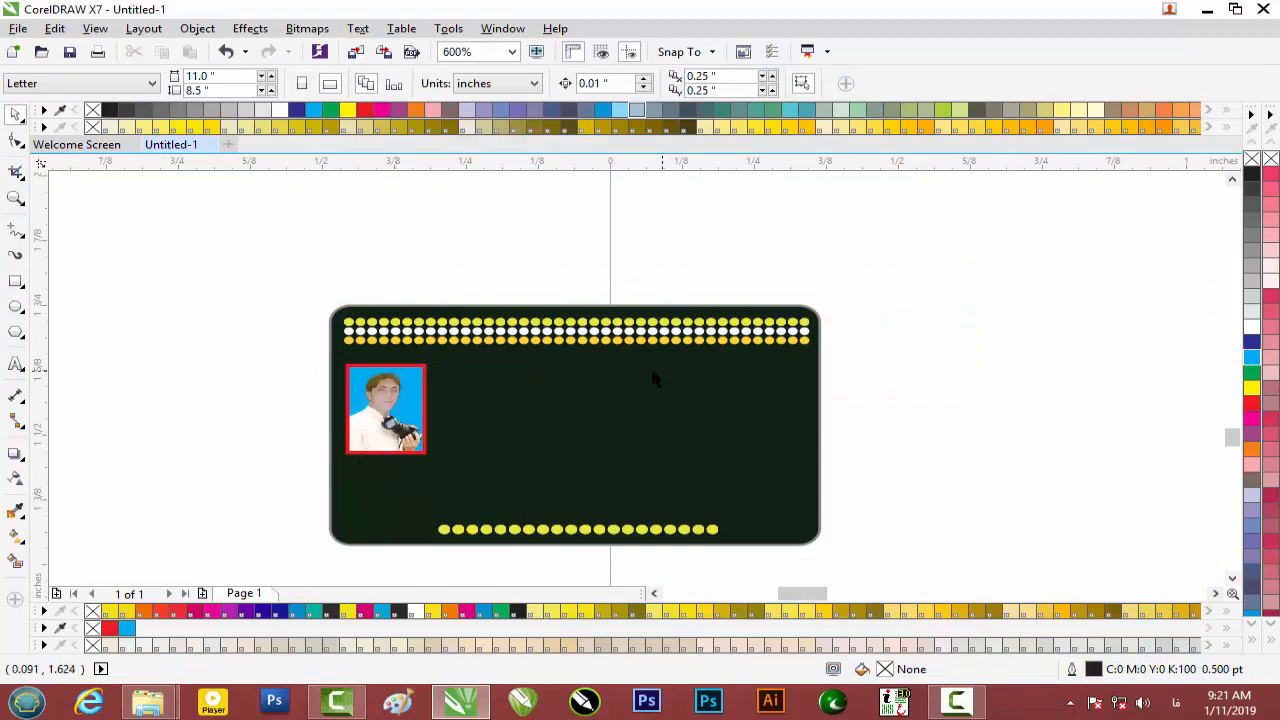
left_click(1214, 8)
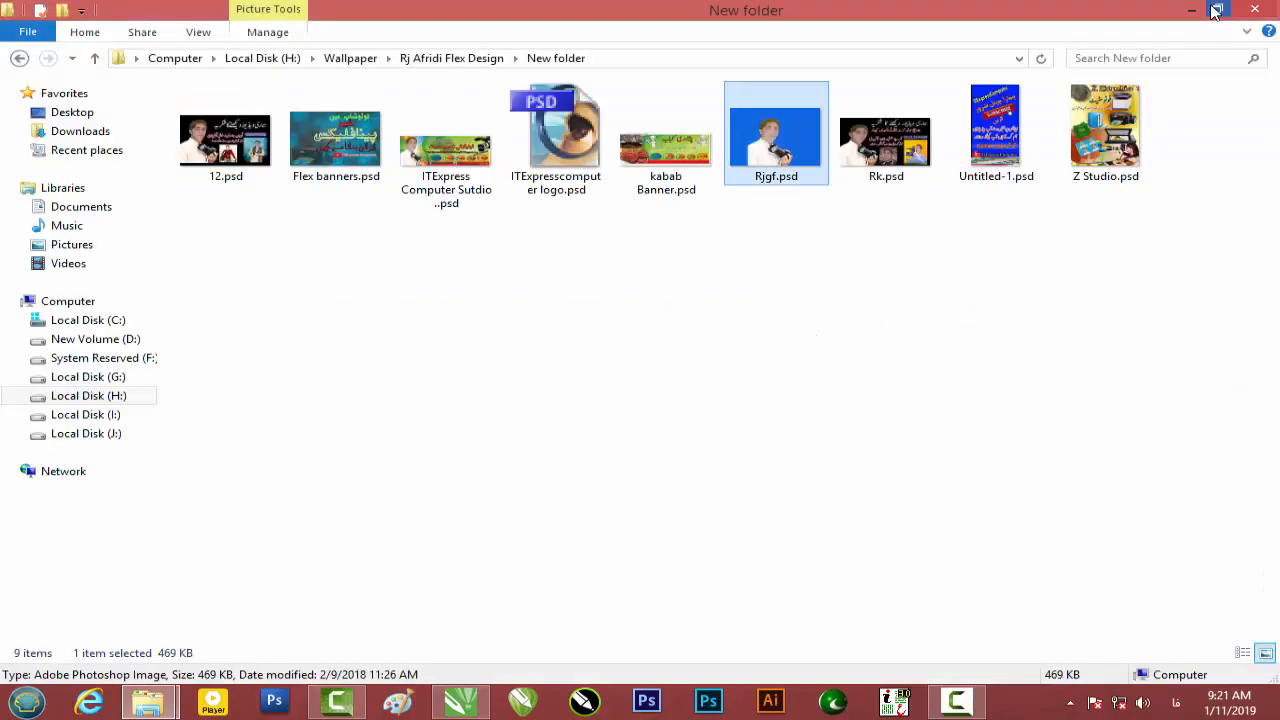
left_click(19, 59)
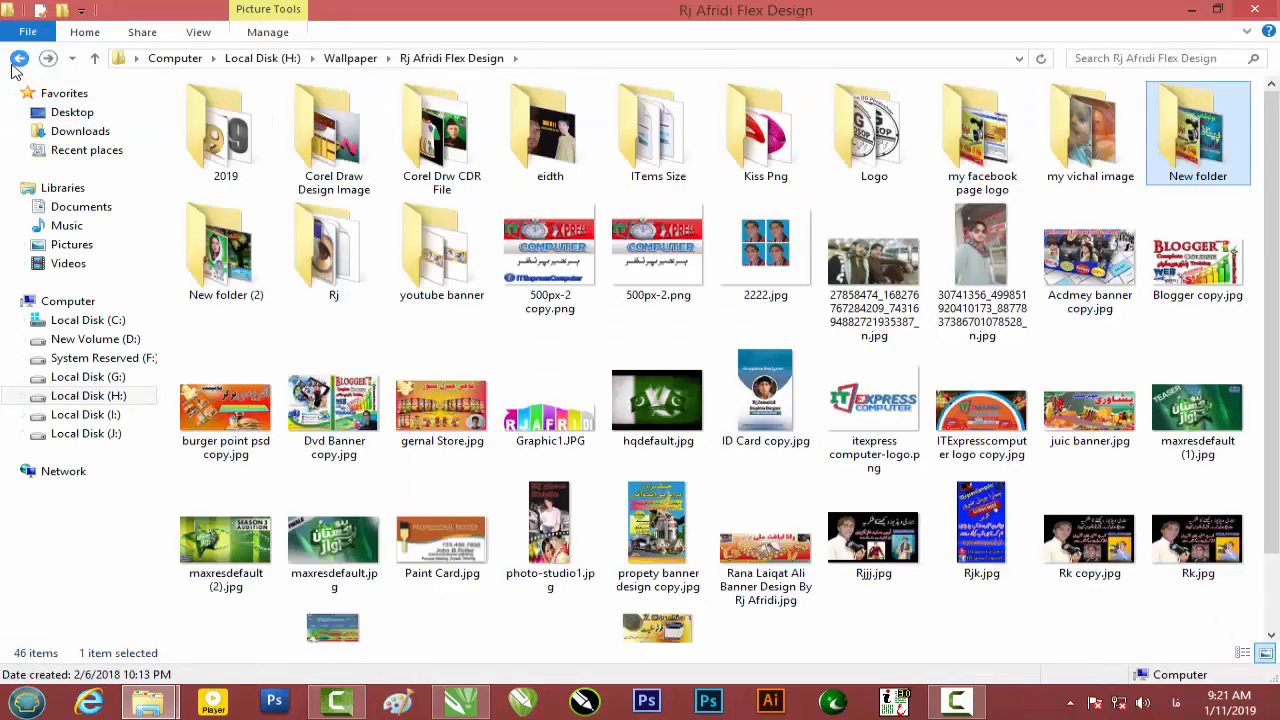
scroll(808, 318, "down", 2)
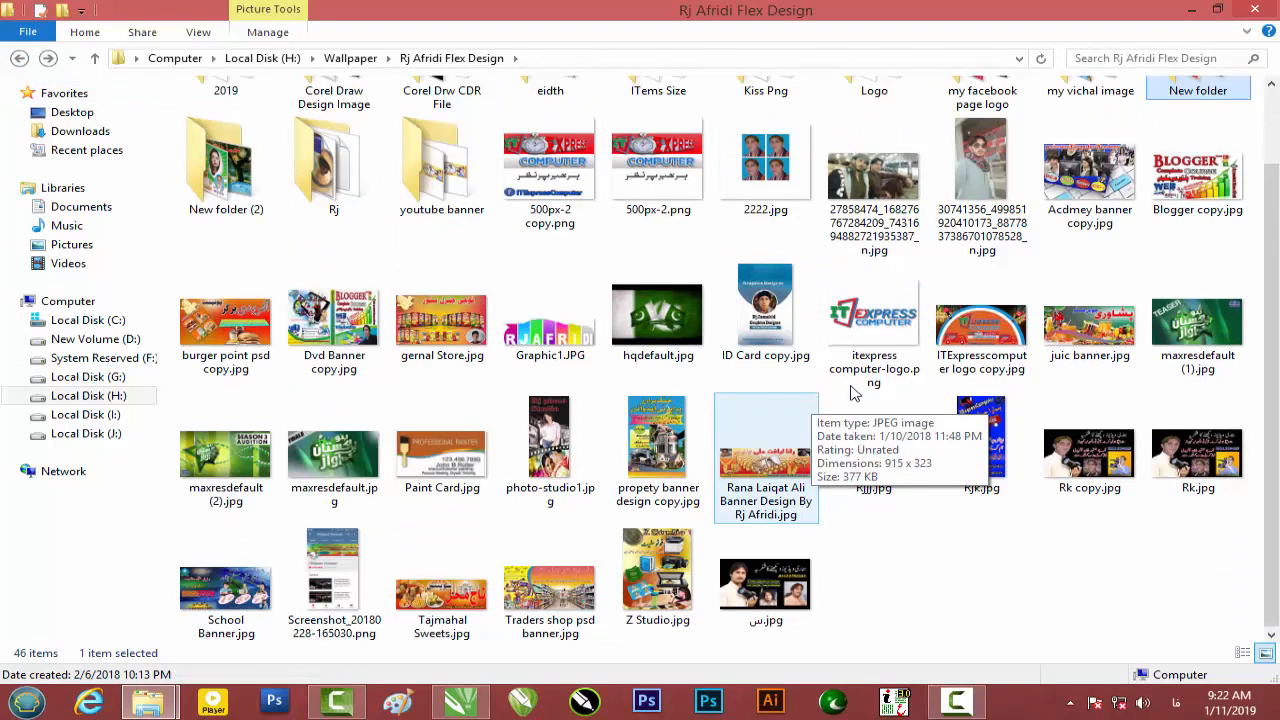
left_click_drag(882, 350, 484, 393)
scroll(958, 424, "down", 4)
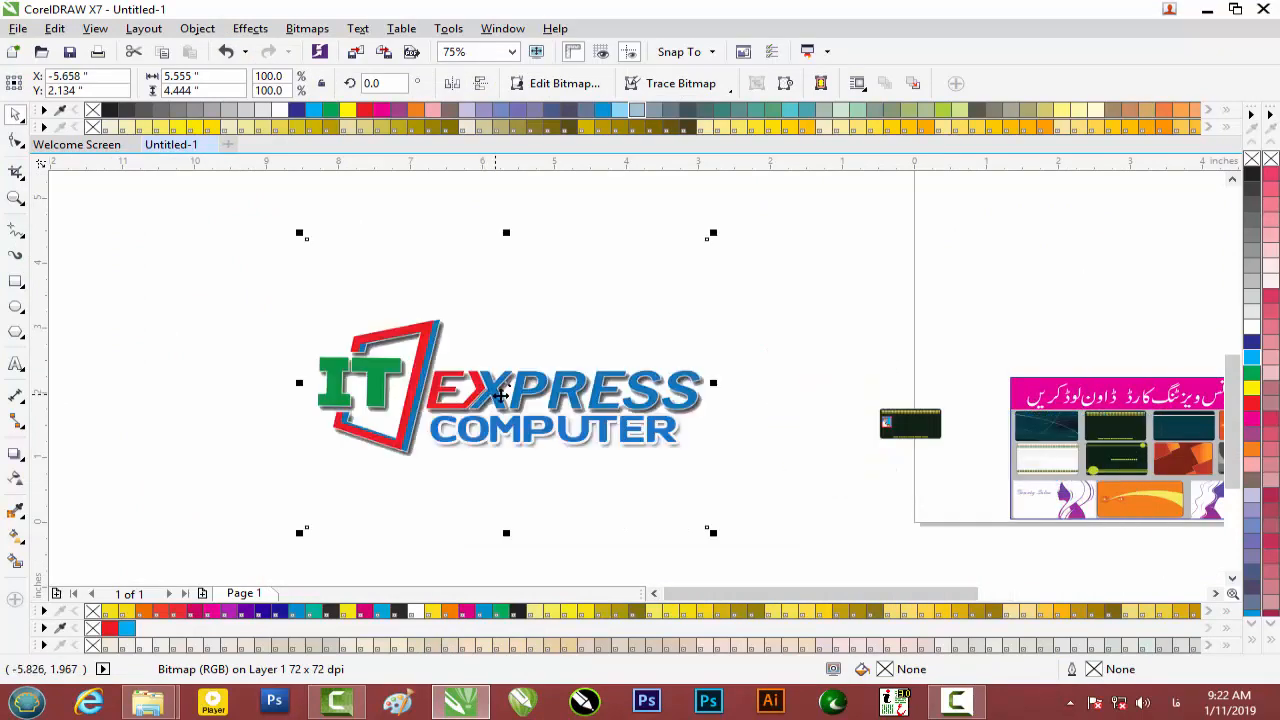
key("Delete")
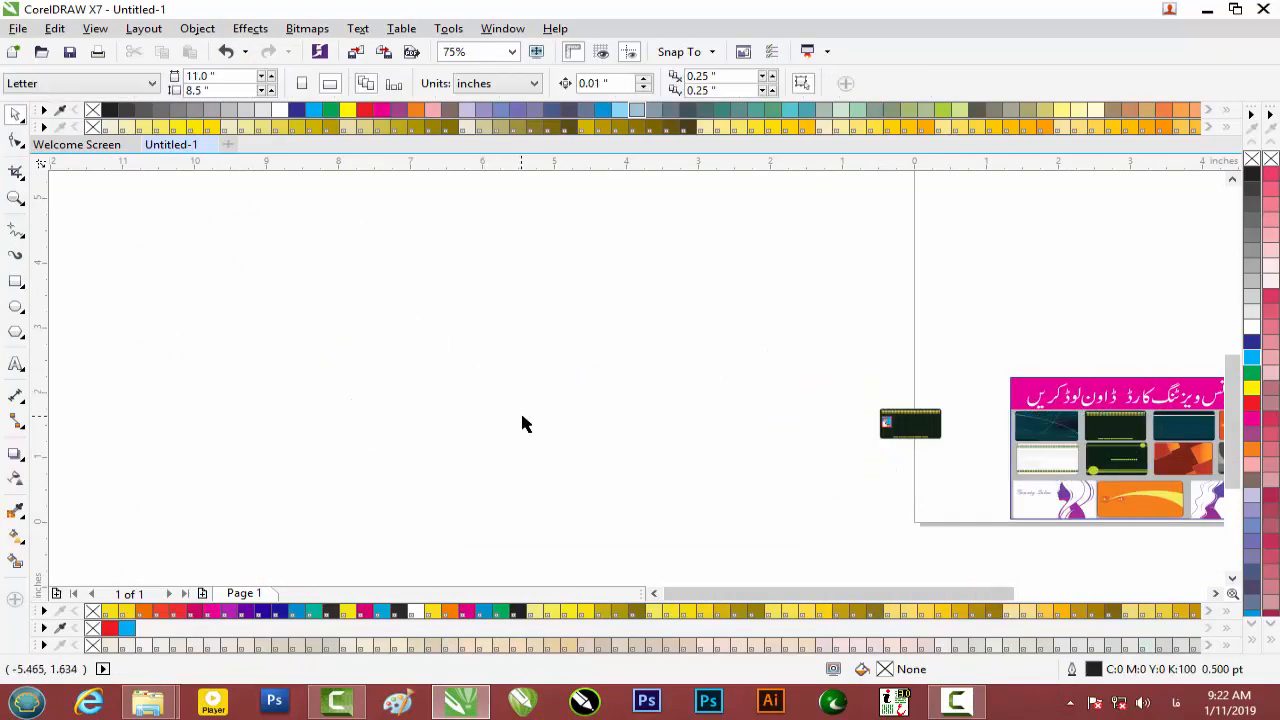
mouse_move(165, 697)
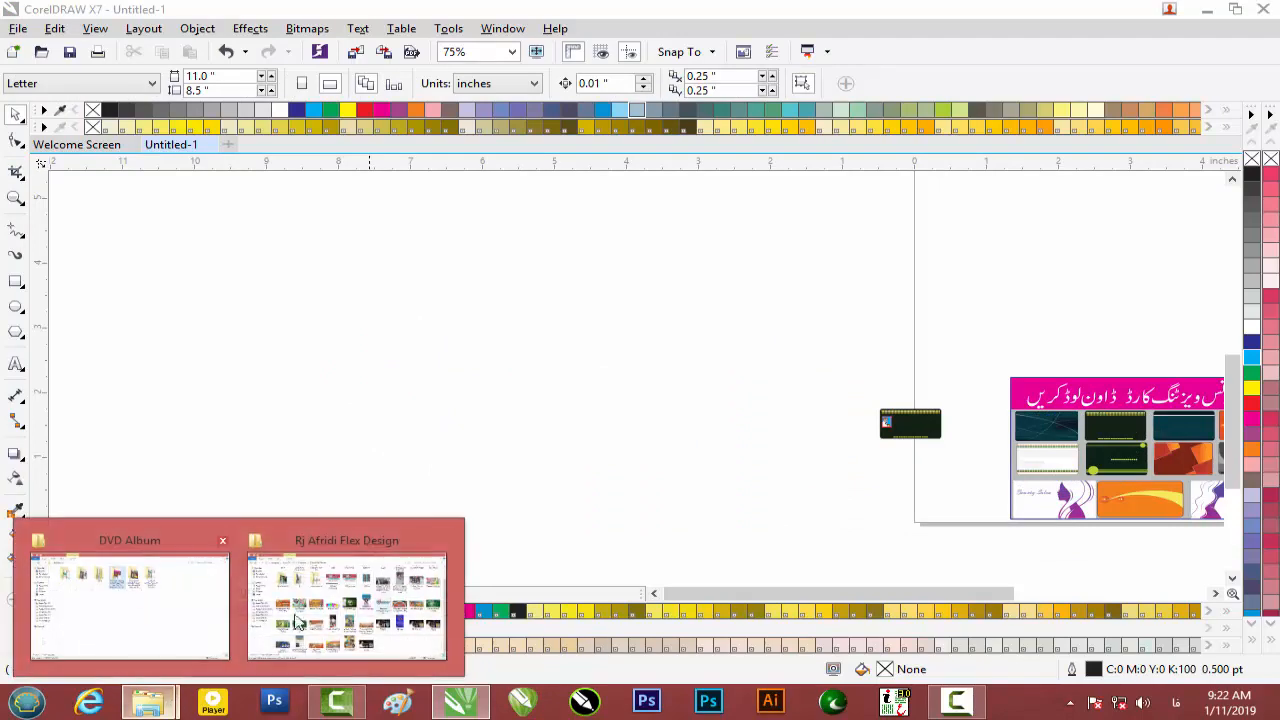
Drag ITExpress Computer Logo.png from H:\My Tutorial onto the CorelDRAW page.
left_click(349, 606)
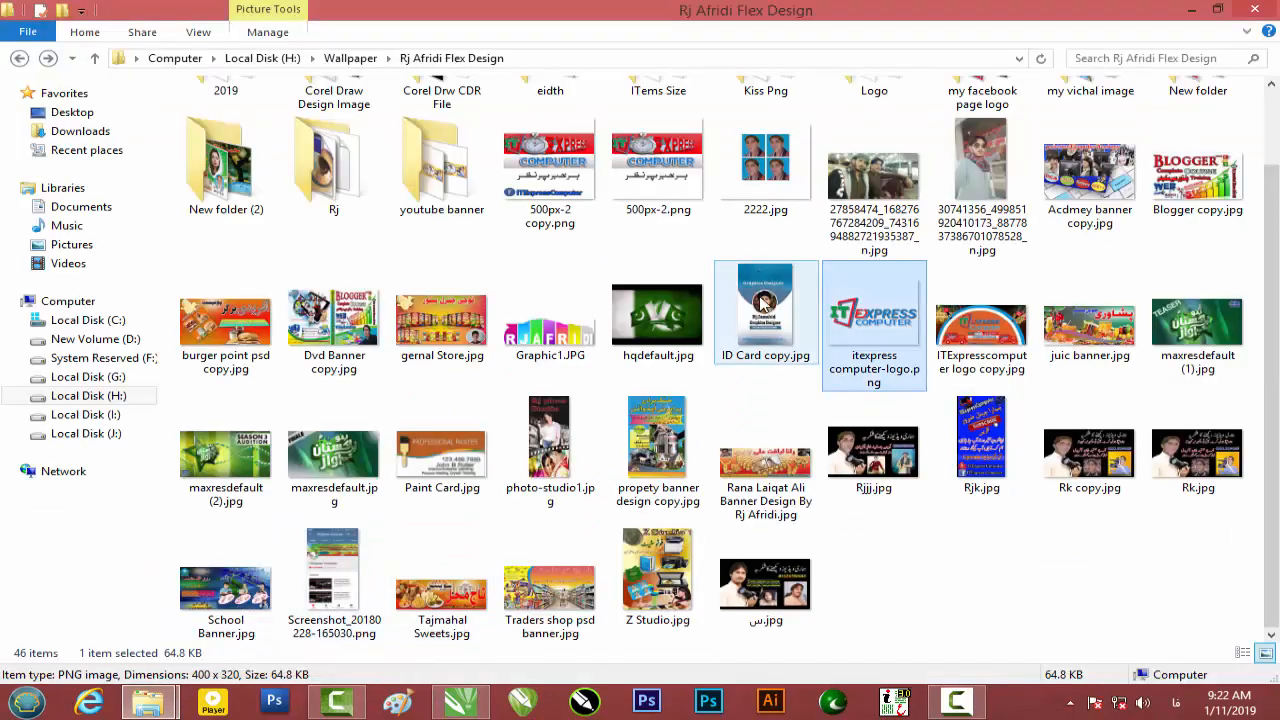
scroll(765, 302, "up", 1)
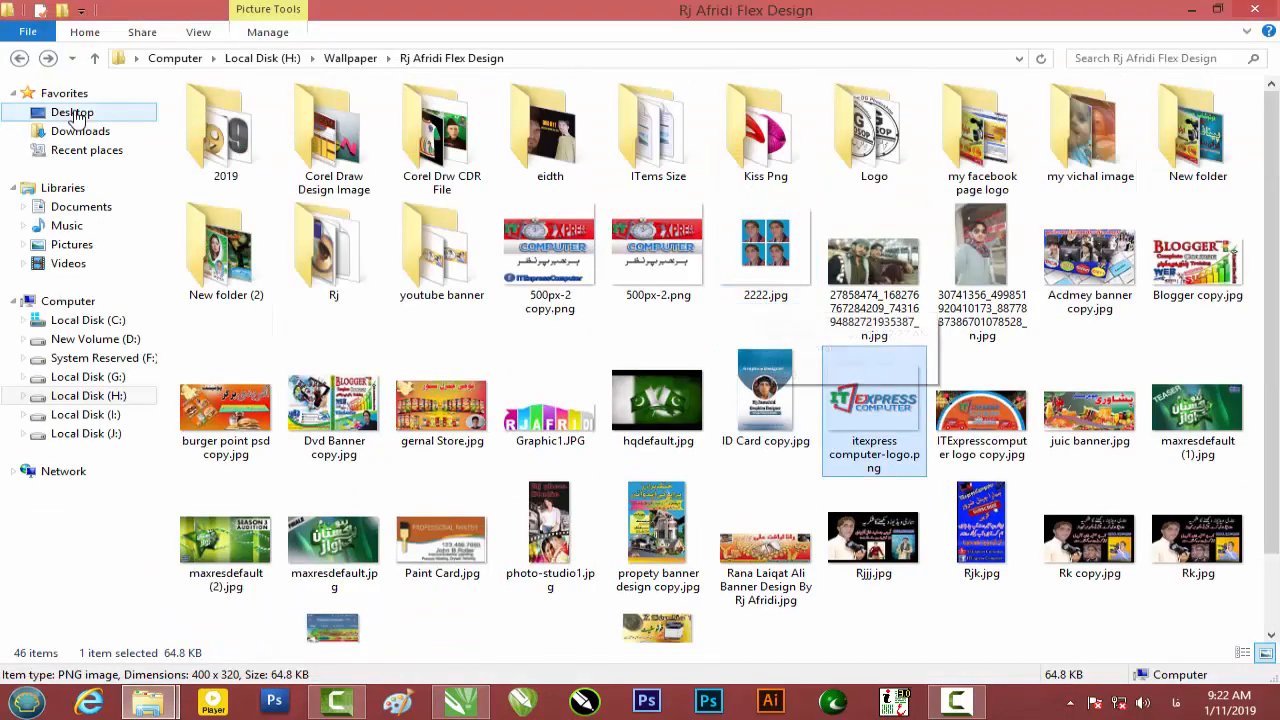
left_click(116, 420)
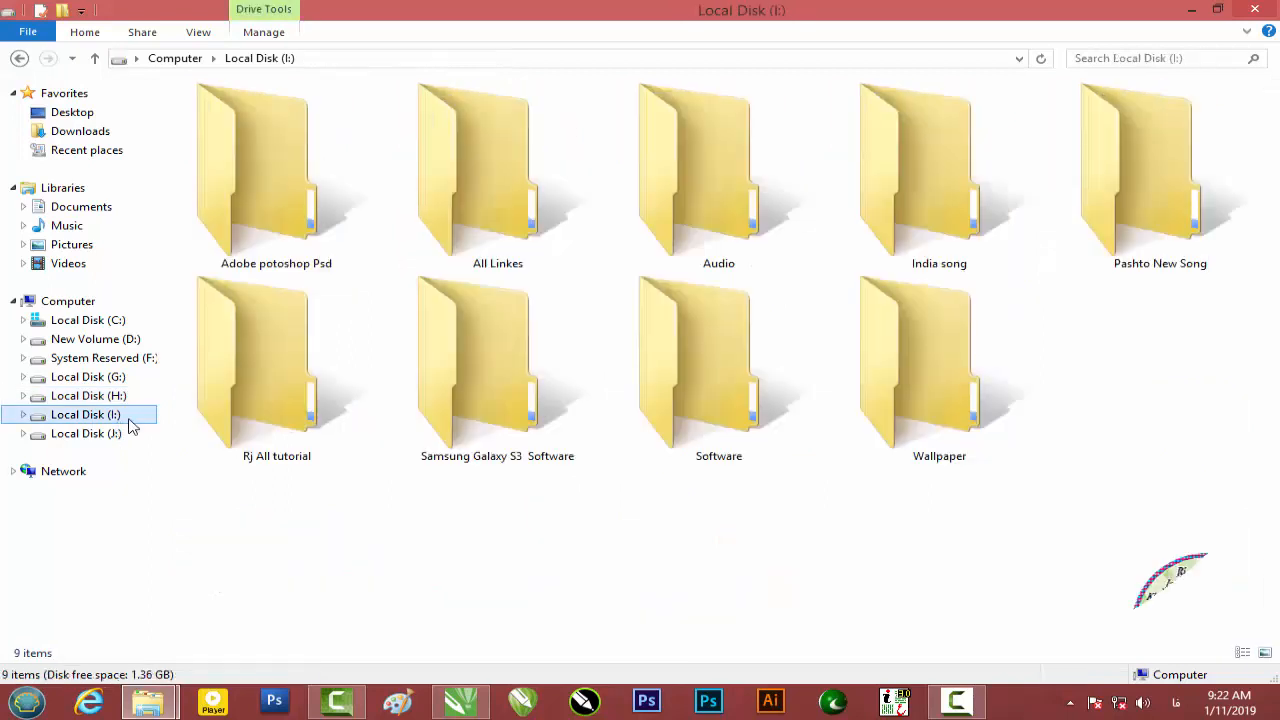
left_click(105, 397)
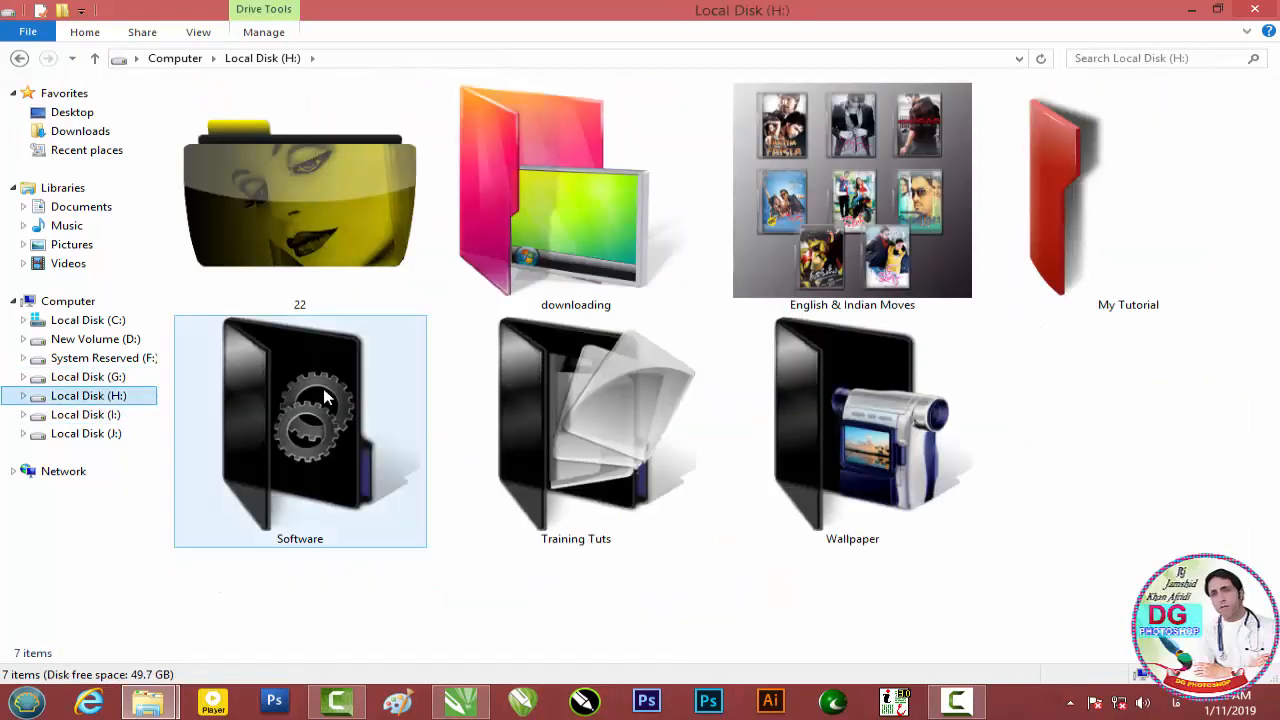
double_click(1108, 280)
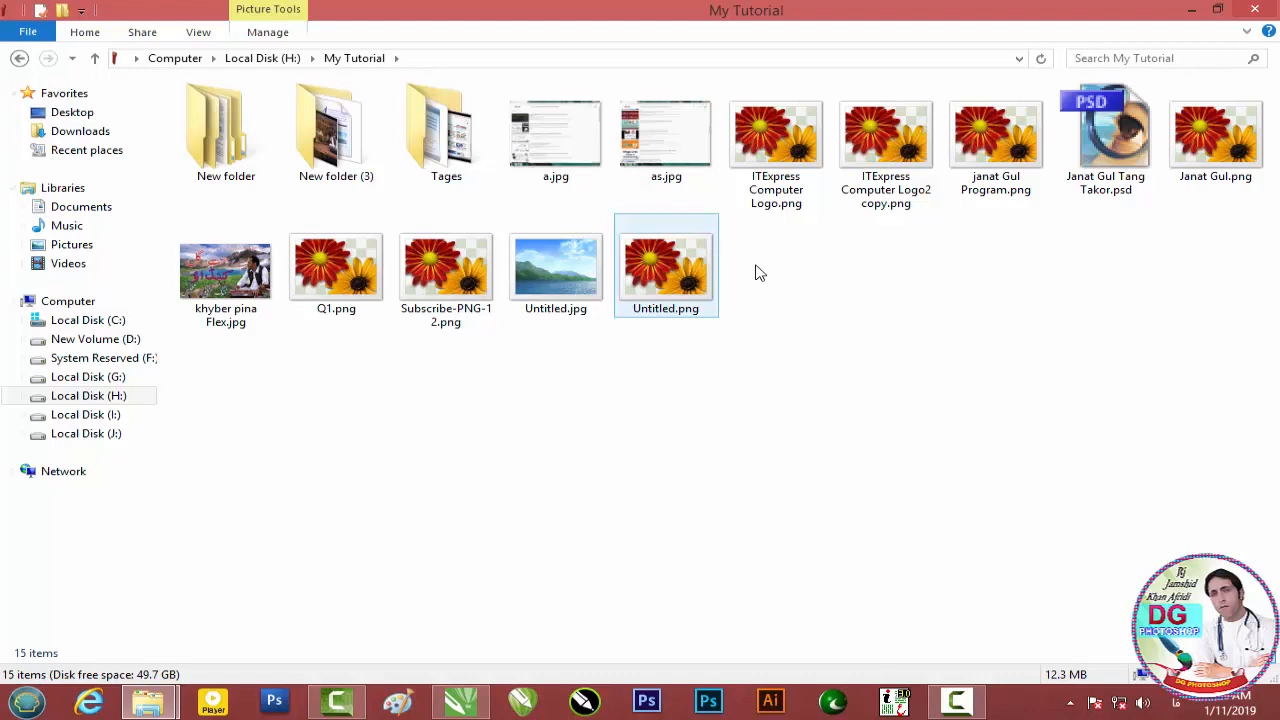
left_click_drag(785, 203, 672, 500)
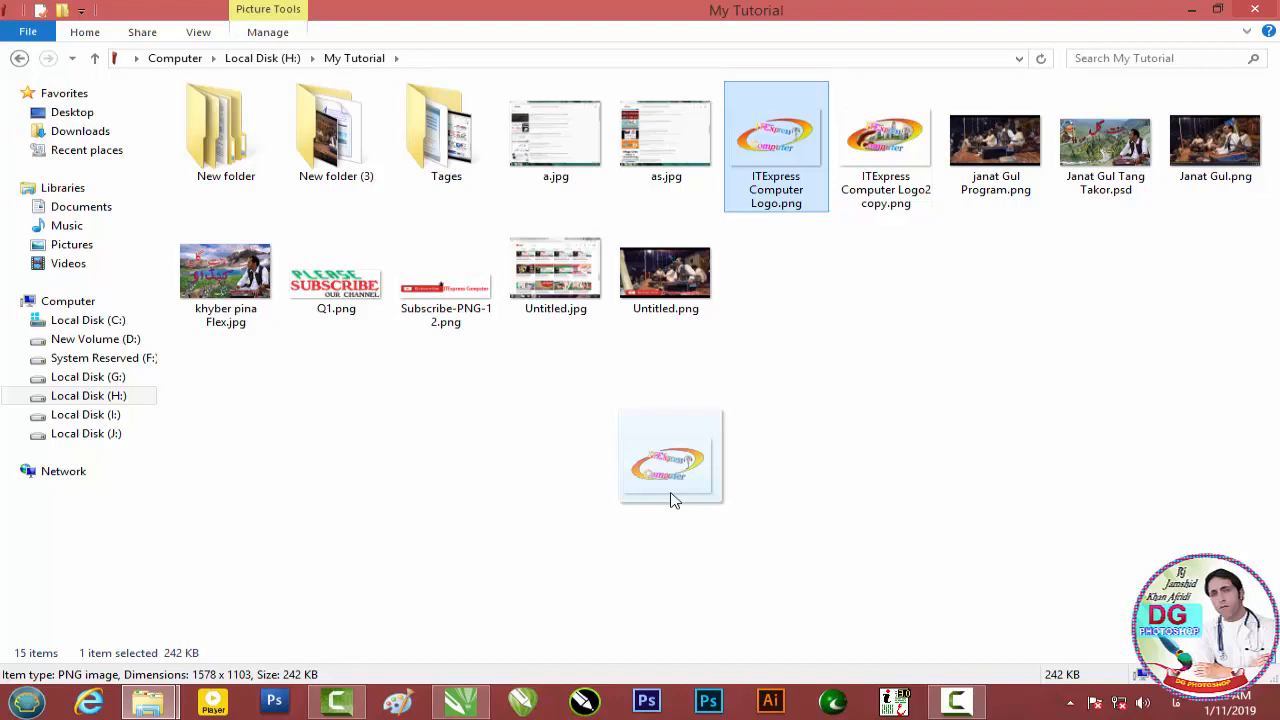
left_click_drag(672, 500, 601, 480)
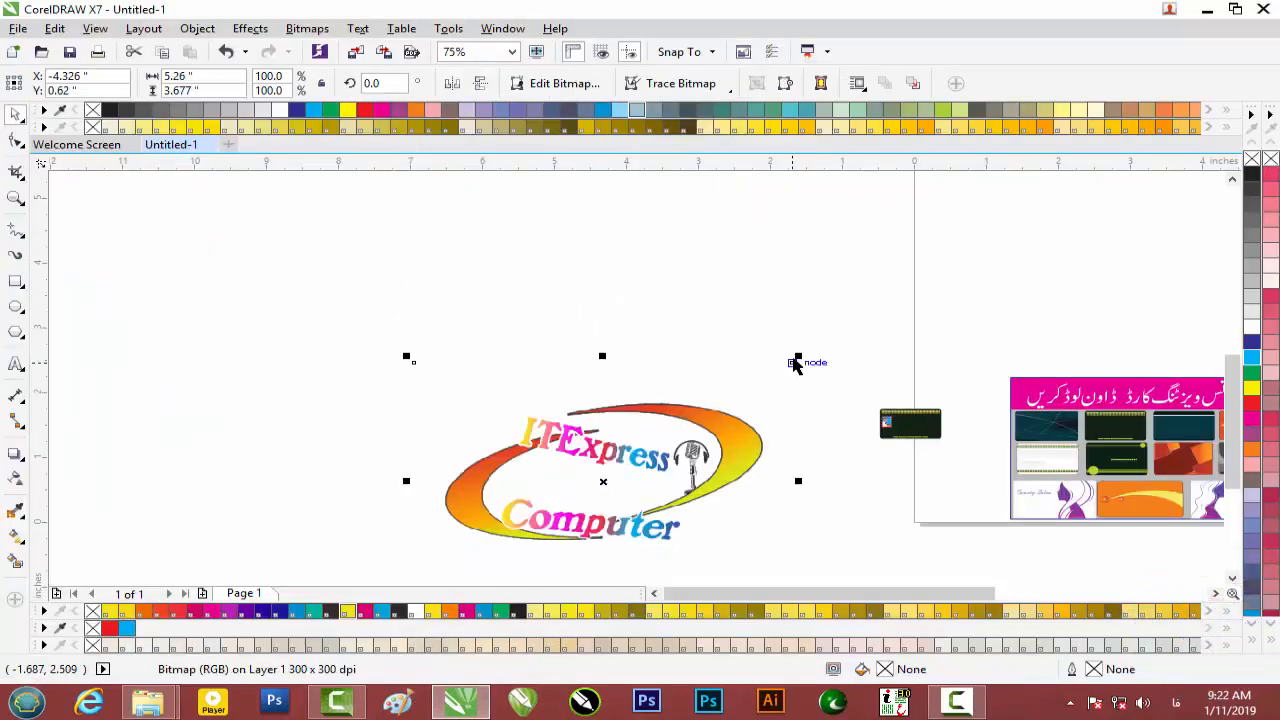
Scale the ITExpress logo down to 5.5% and place it at the card's upper right.
left_click_drag(799, 356, 659, 443)
left_click_drag(640, 488, 972, 443)
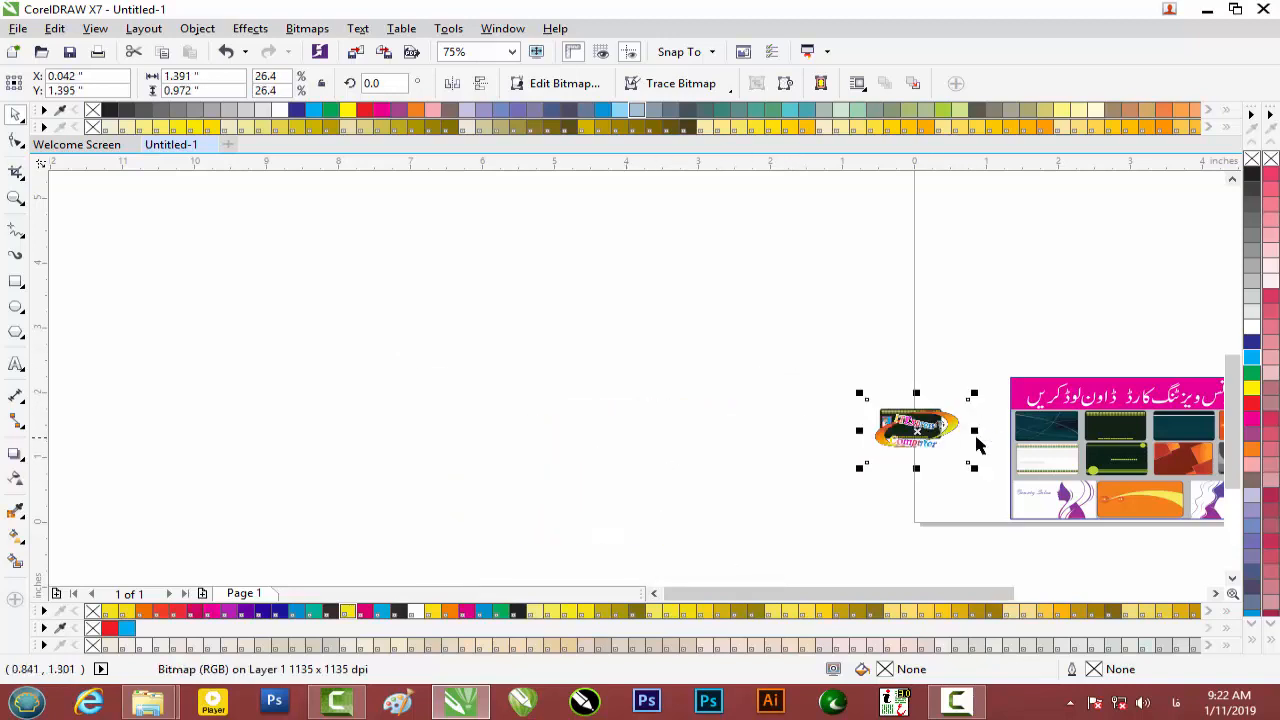
scroll(975, 444, "up", 2)
left_click_drag(946, 281, 811, 362)
scroll(811, 362, "up", 2)
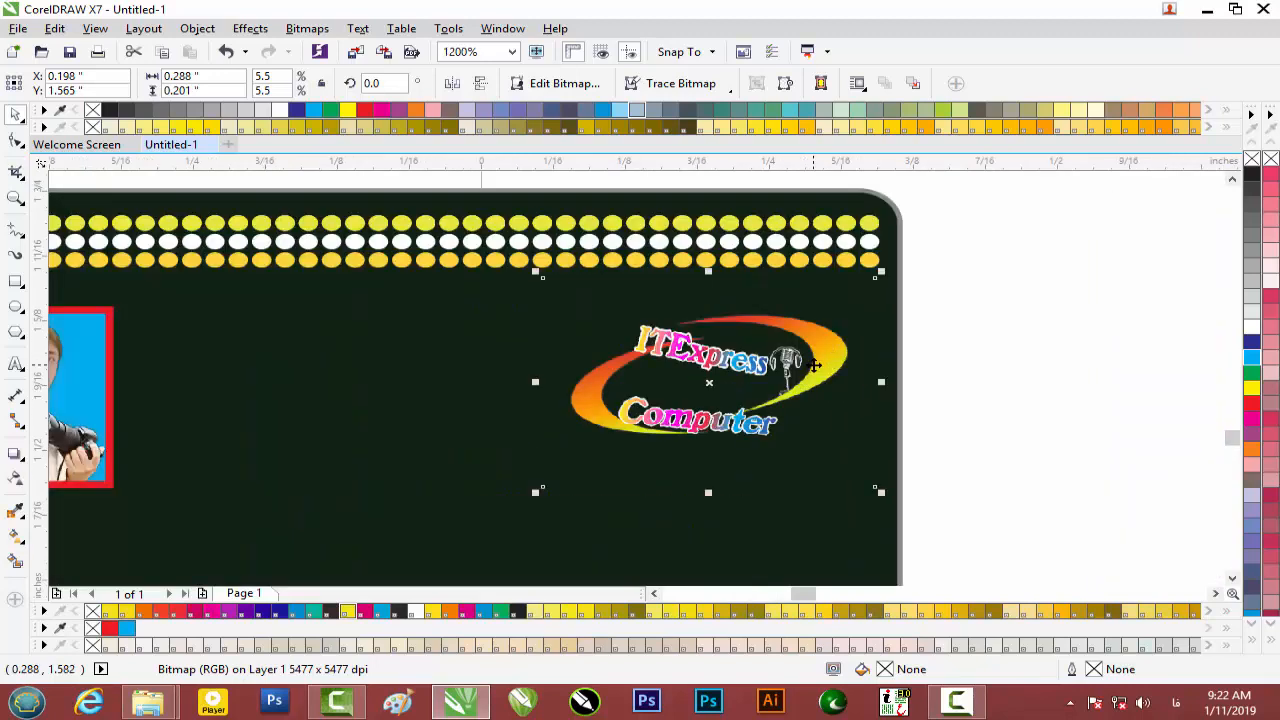
left_click_drag(800, 333, 800, 304)
left_click(925, 322)
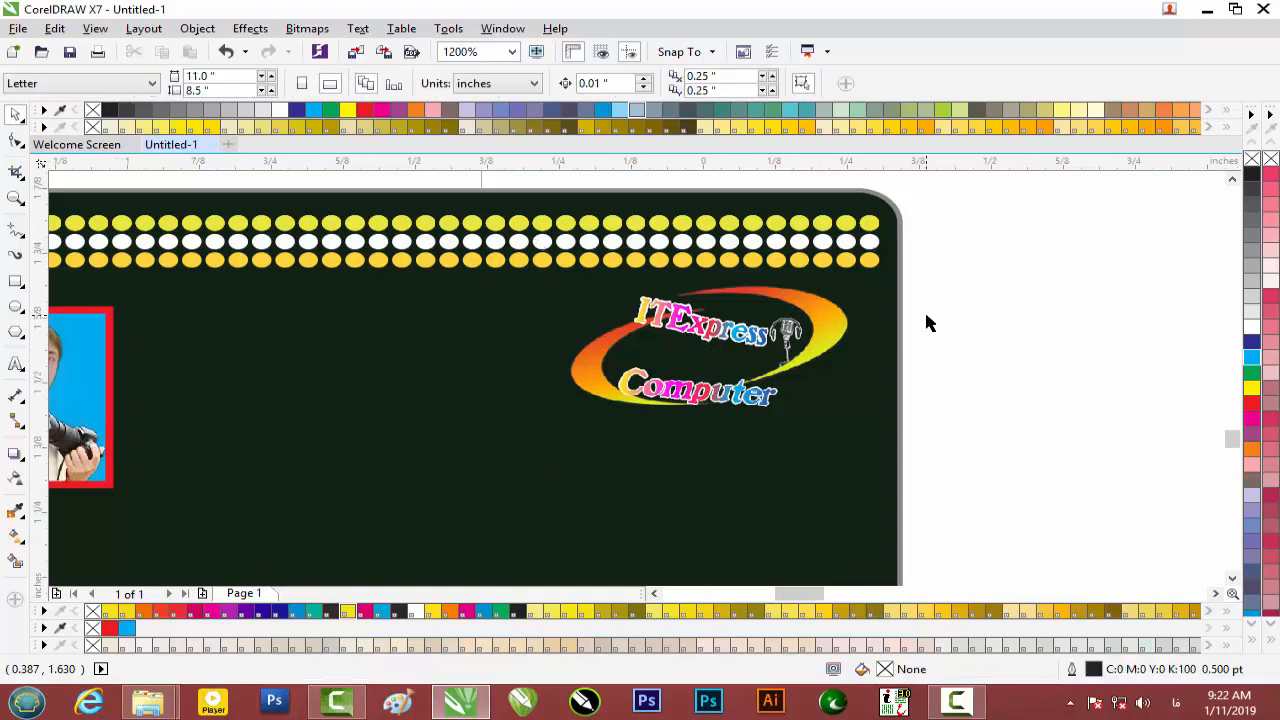
scroll(925, 322, "down", 2)
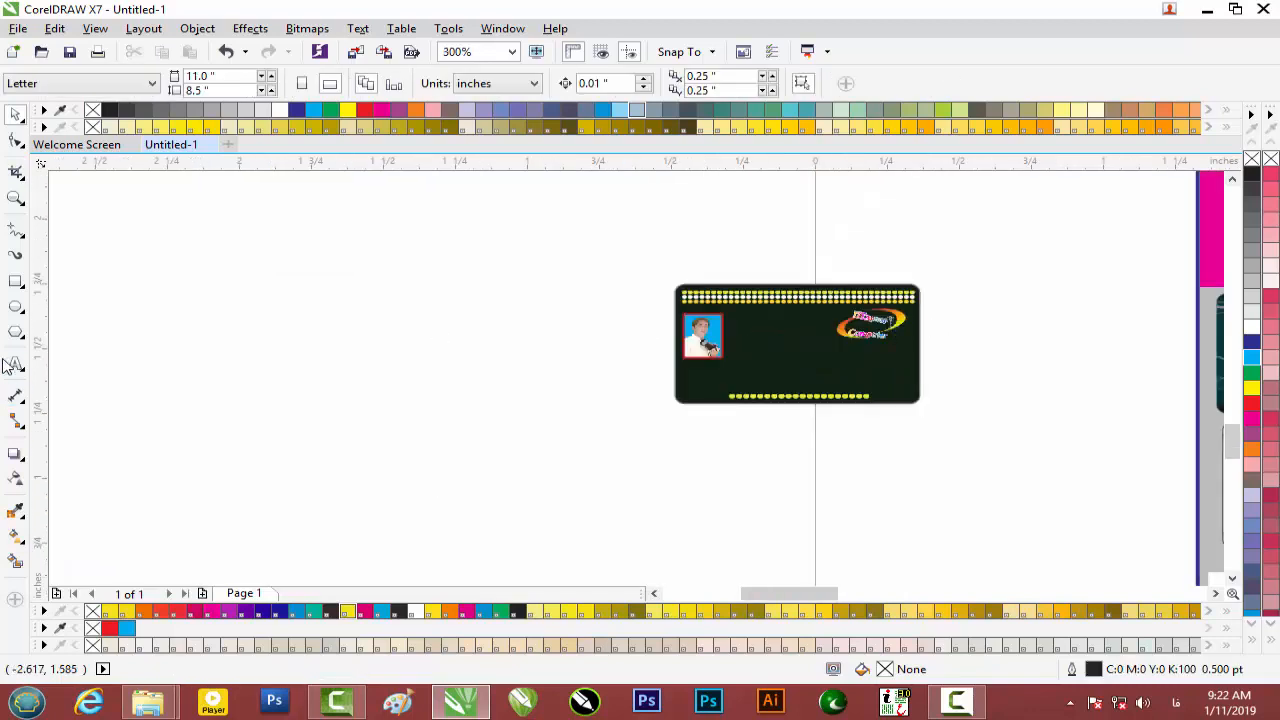
Start an Arial Black text block beside the card and switch typing to English.
left_click(14, 368)
left_click(386, 410)
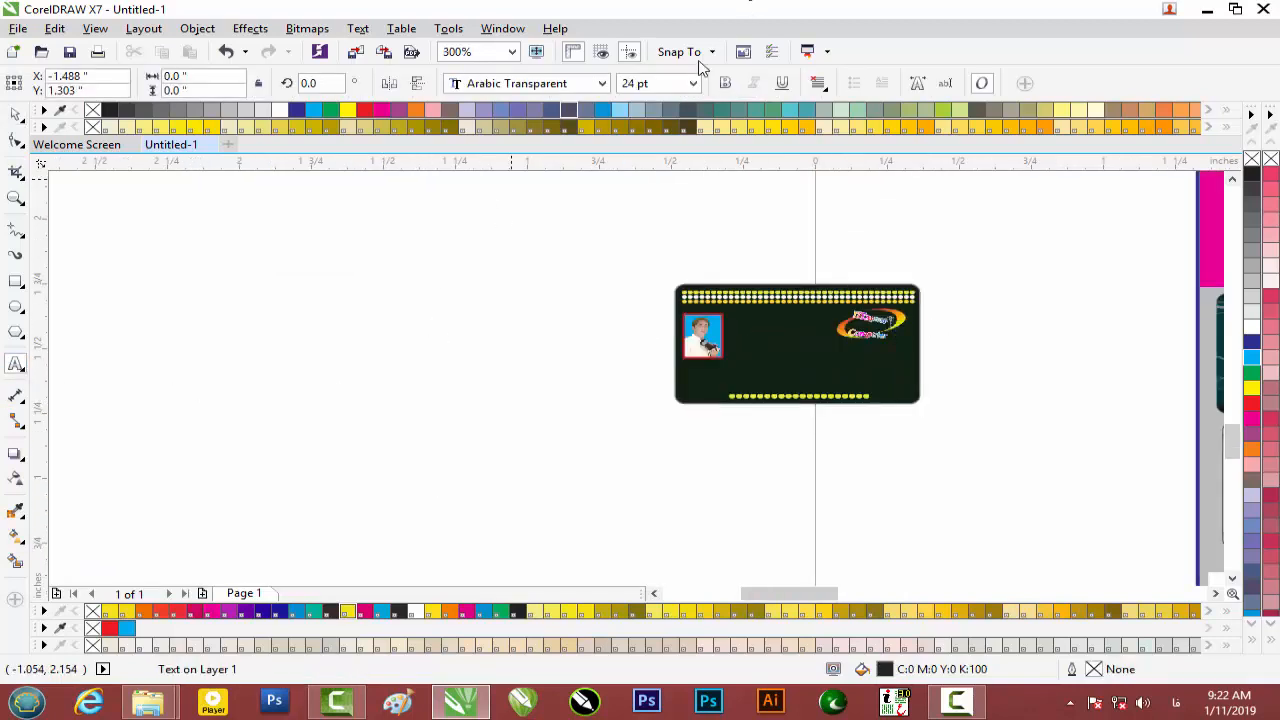
left_click(590, 86)
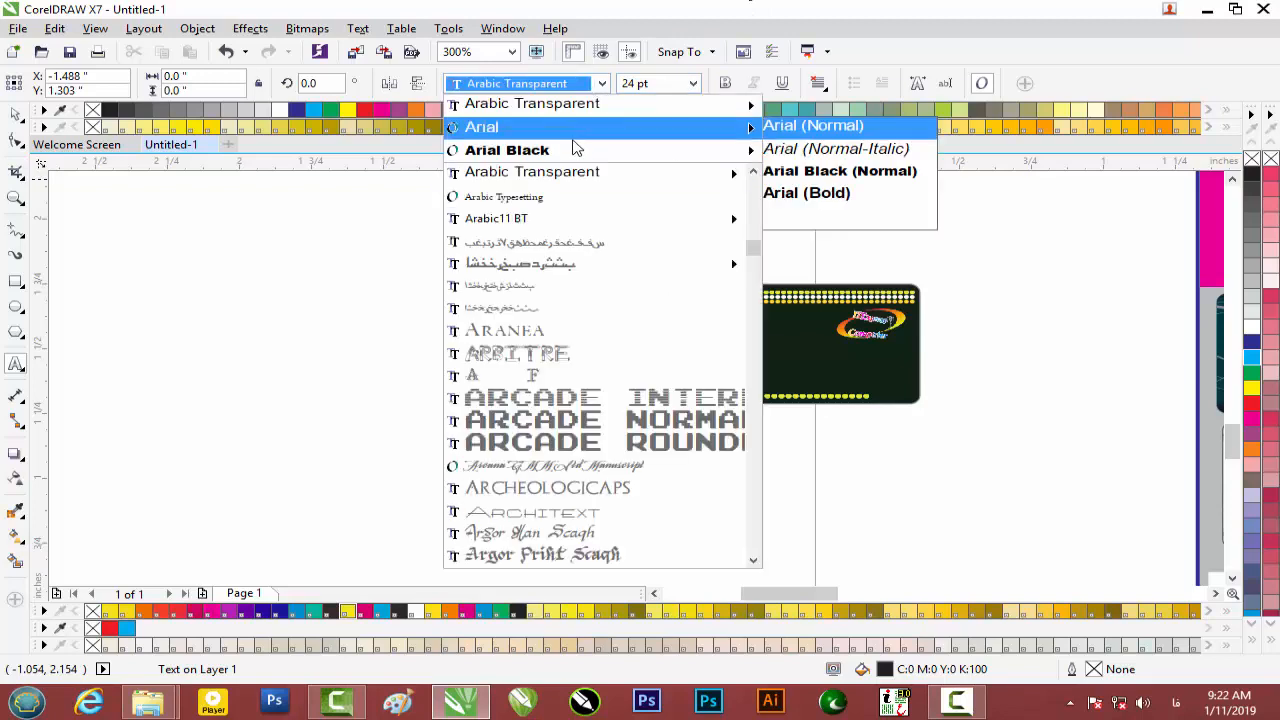
mouse_move(570, 150)
key("Escape")
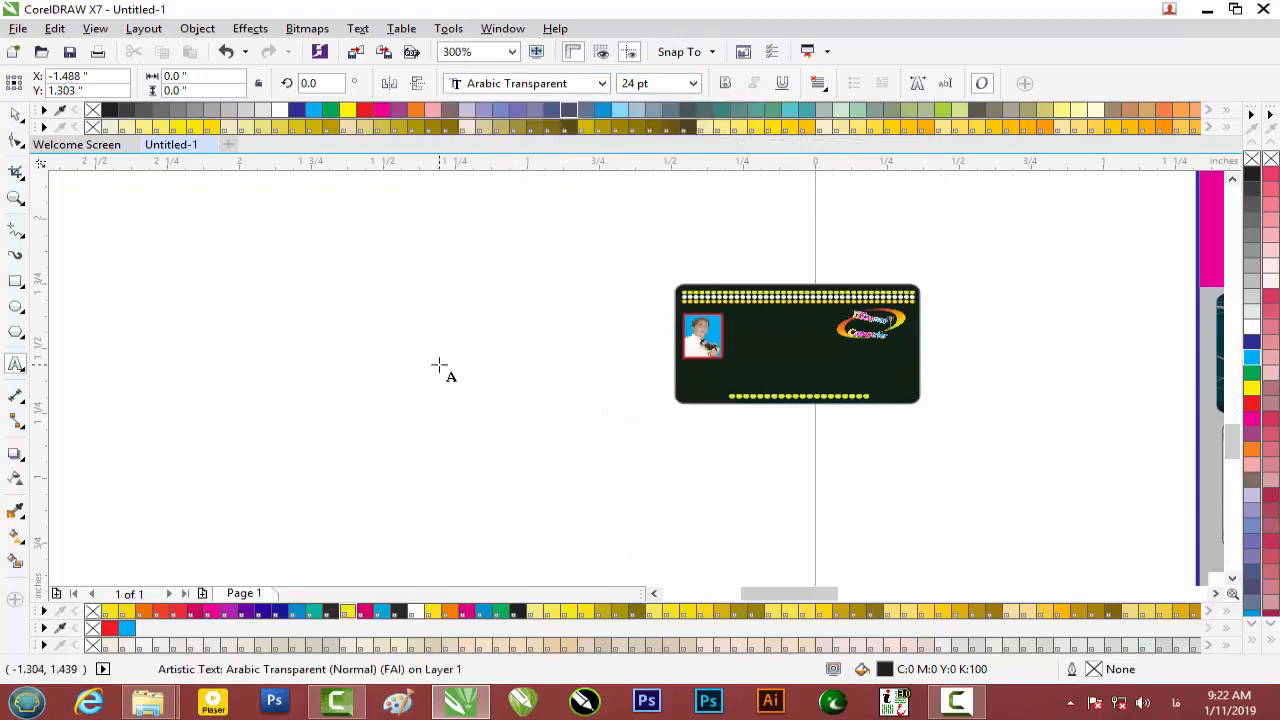
type("محمد")
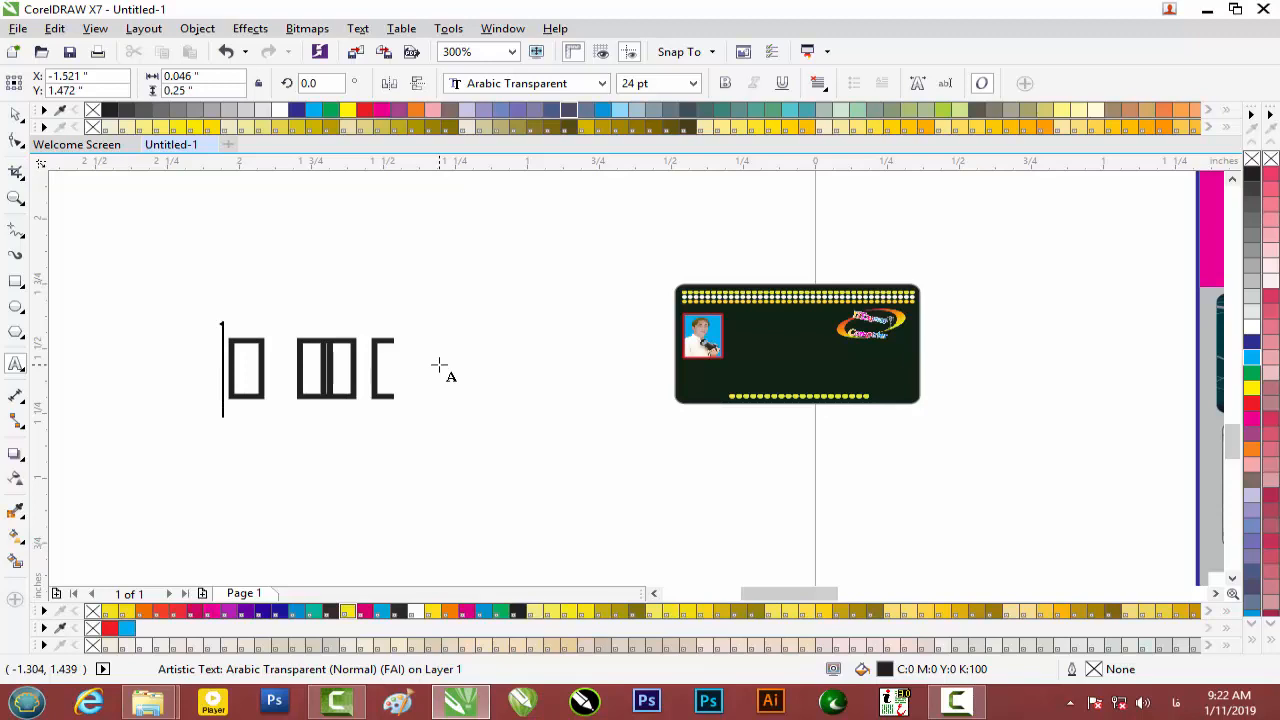
key("super+space")
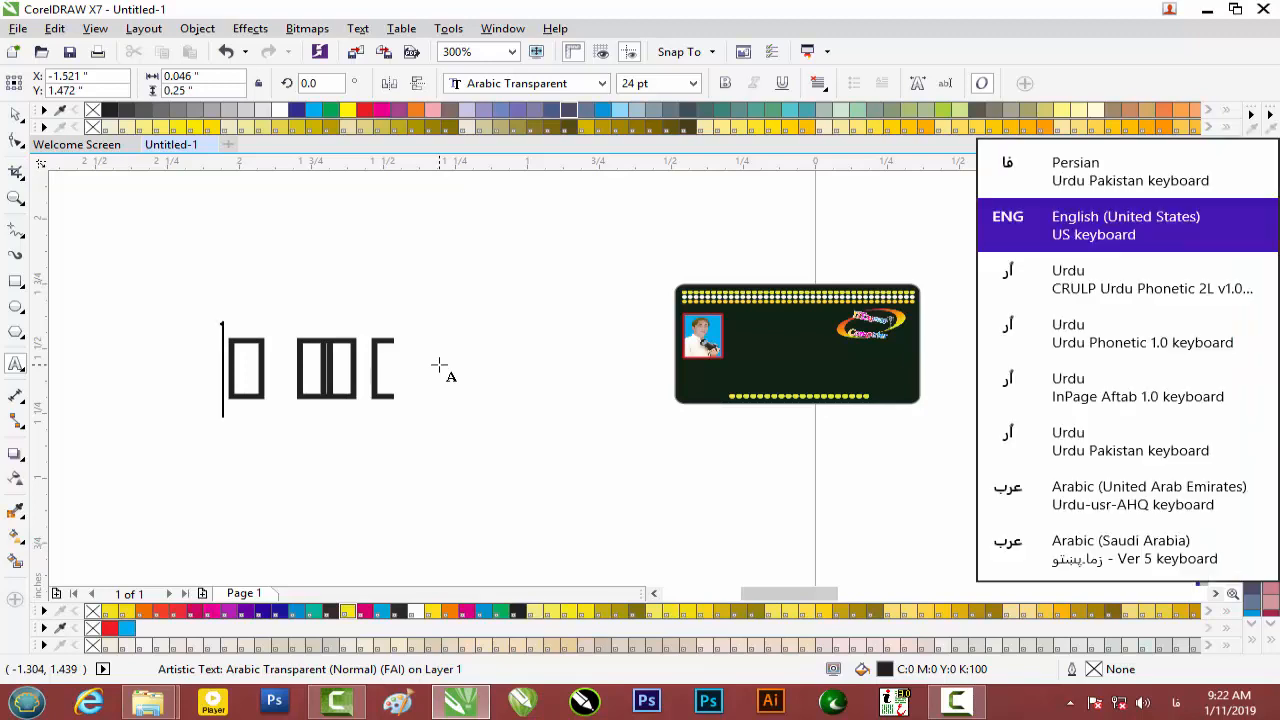
key("BackSpace")
key("BackSpace")
key("BackSpace")
key("BackSpace")
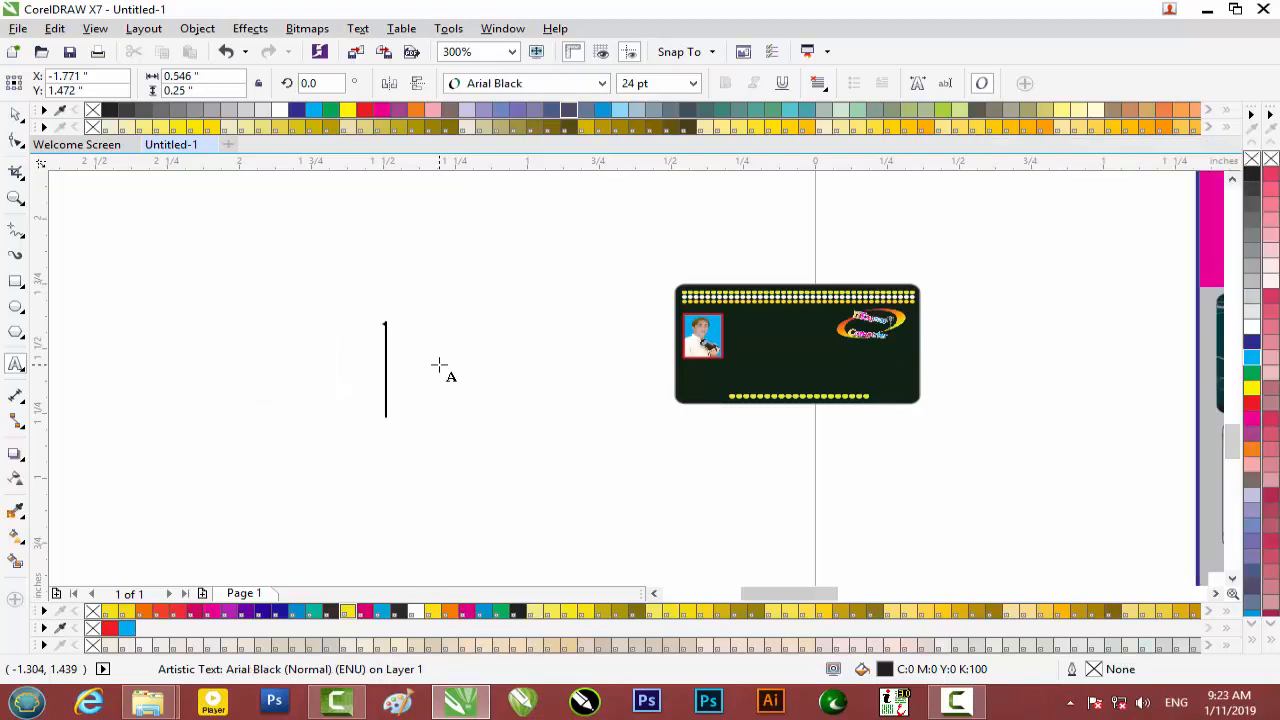
Type the Name, Father Name and City lines, fixing the city's typo.
type("N")
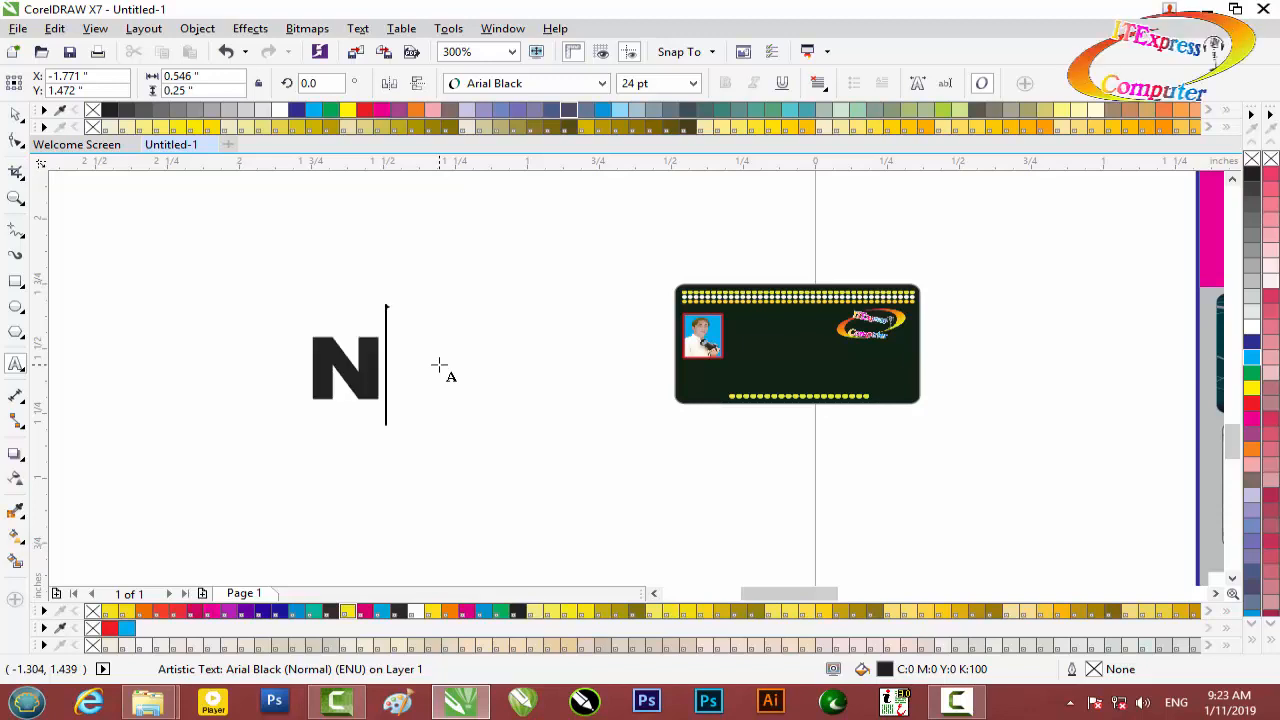
type("ame.")
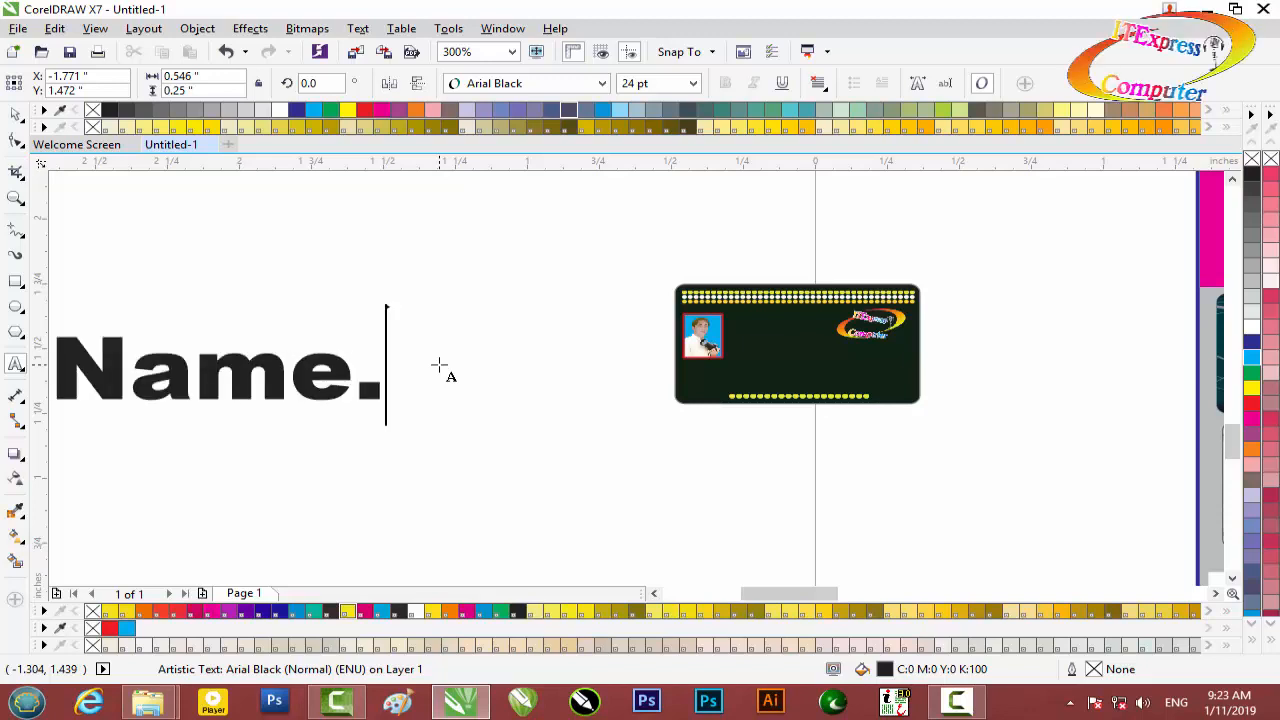
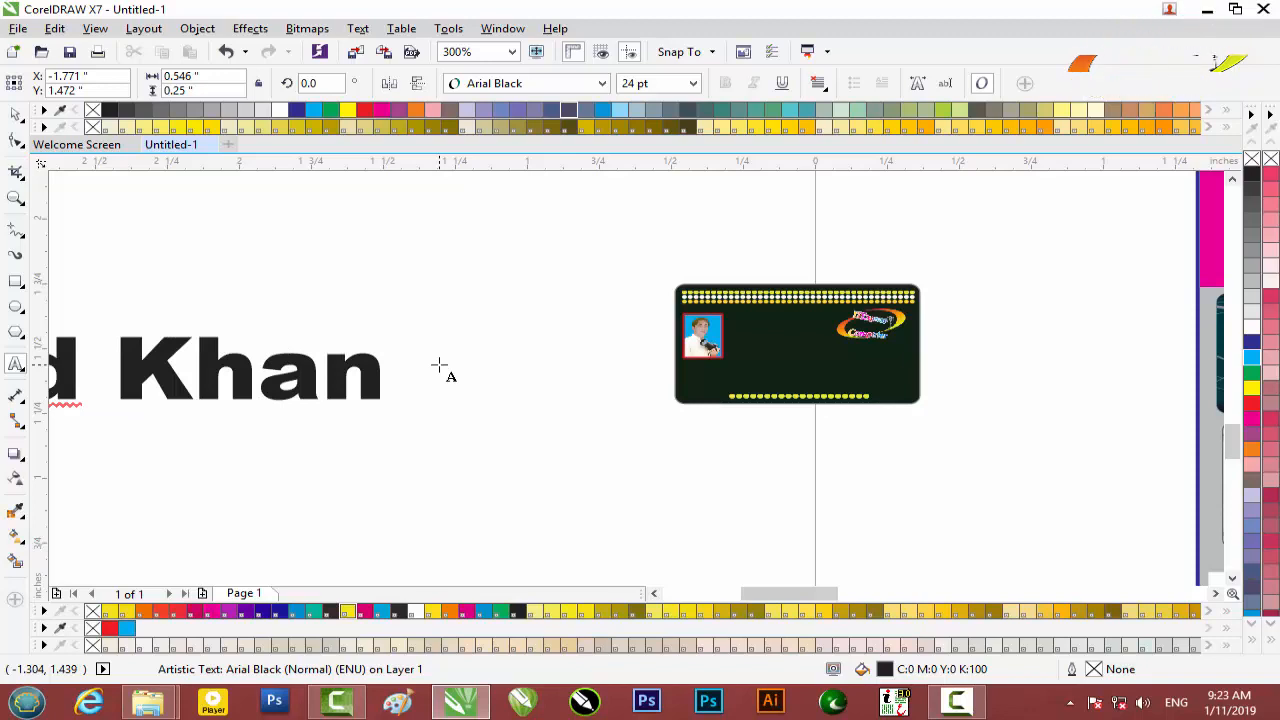
type("Fa")
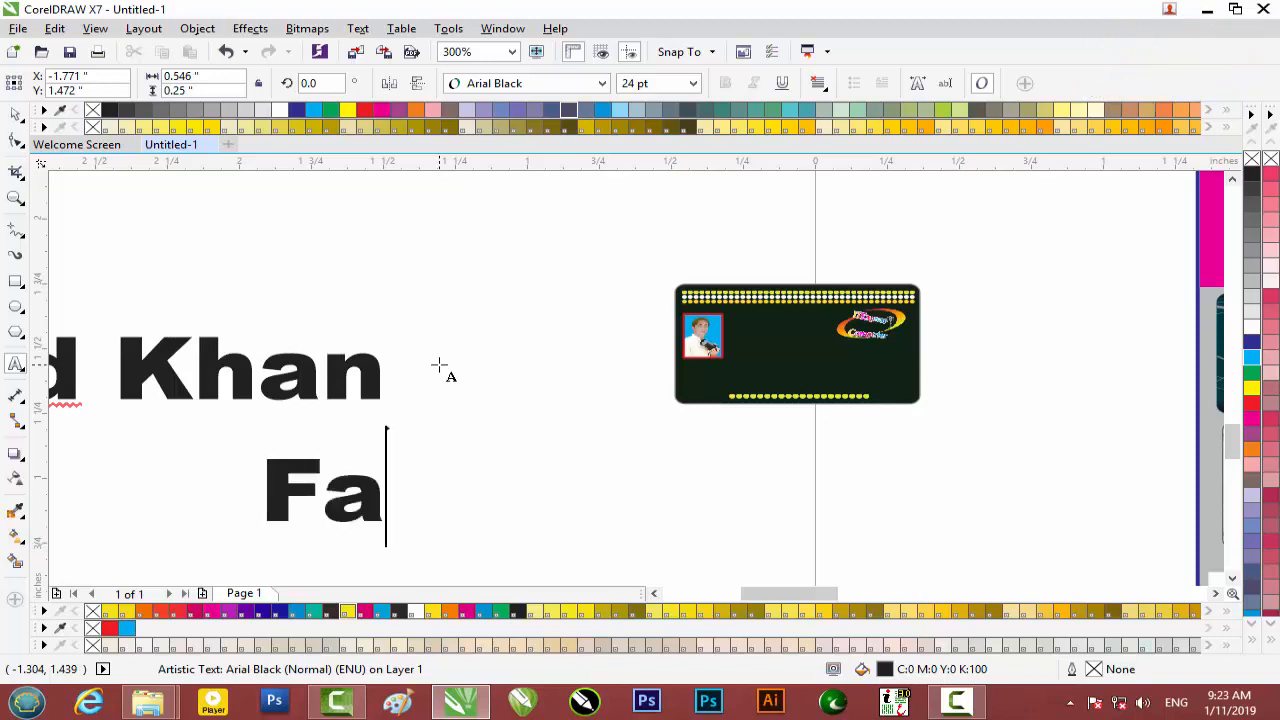
type("ther")
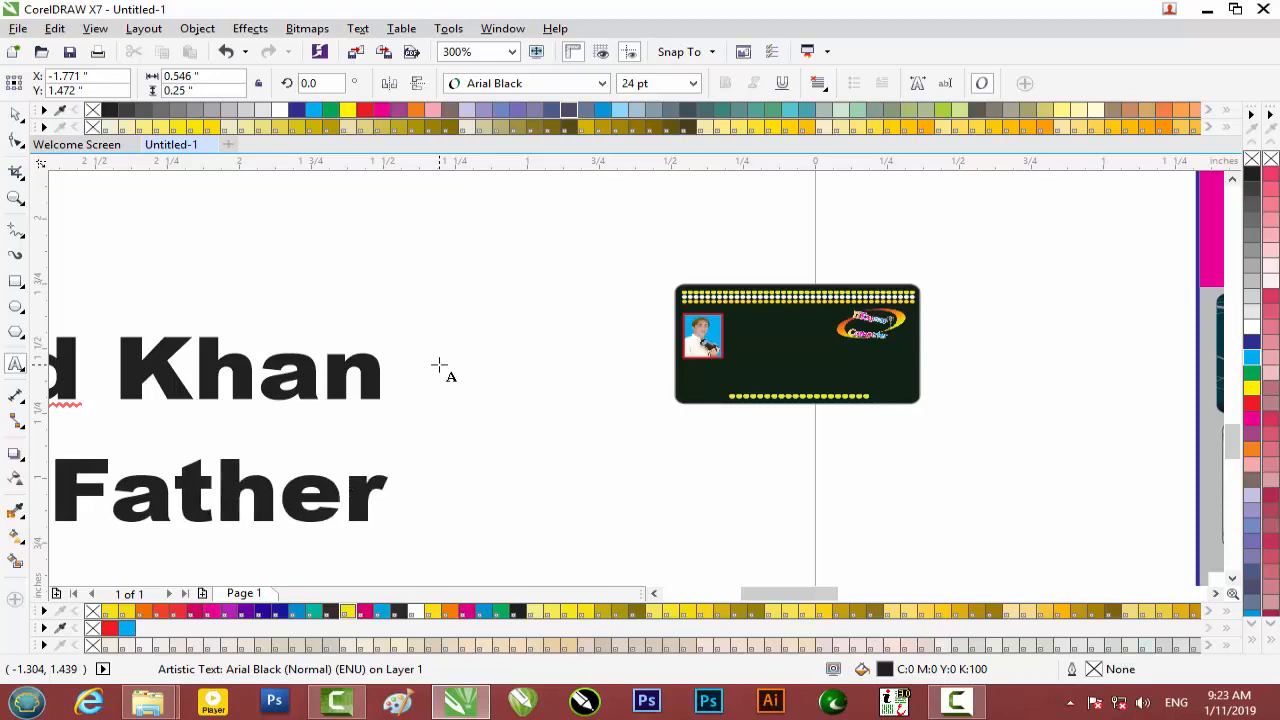
type(" N")
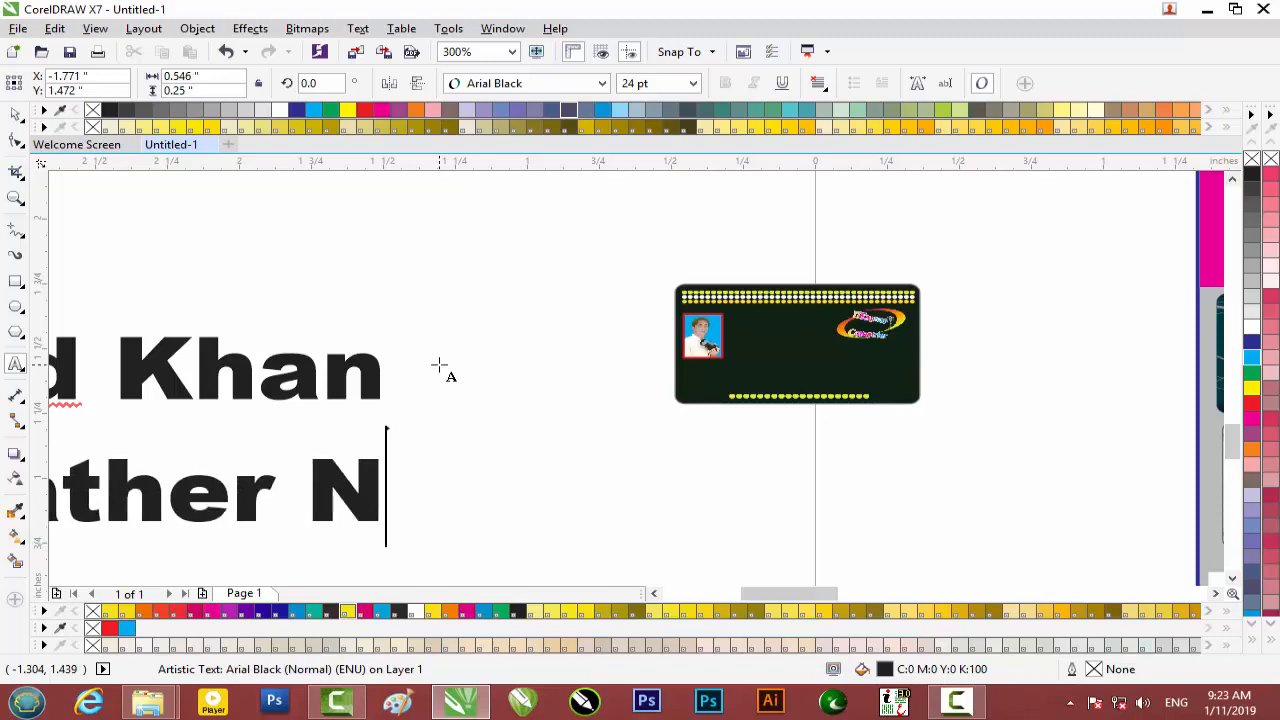
type("ame")
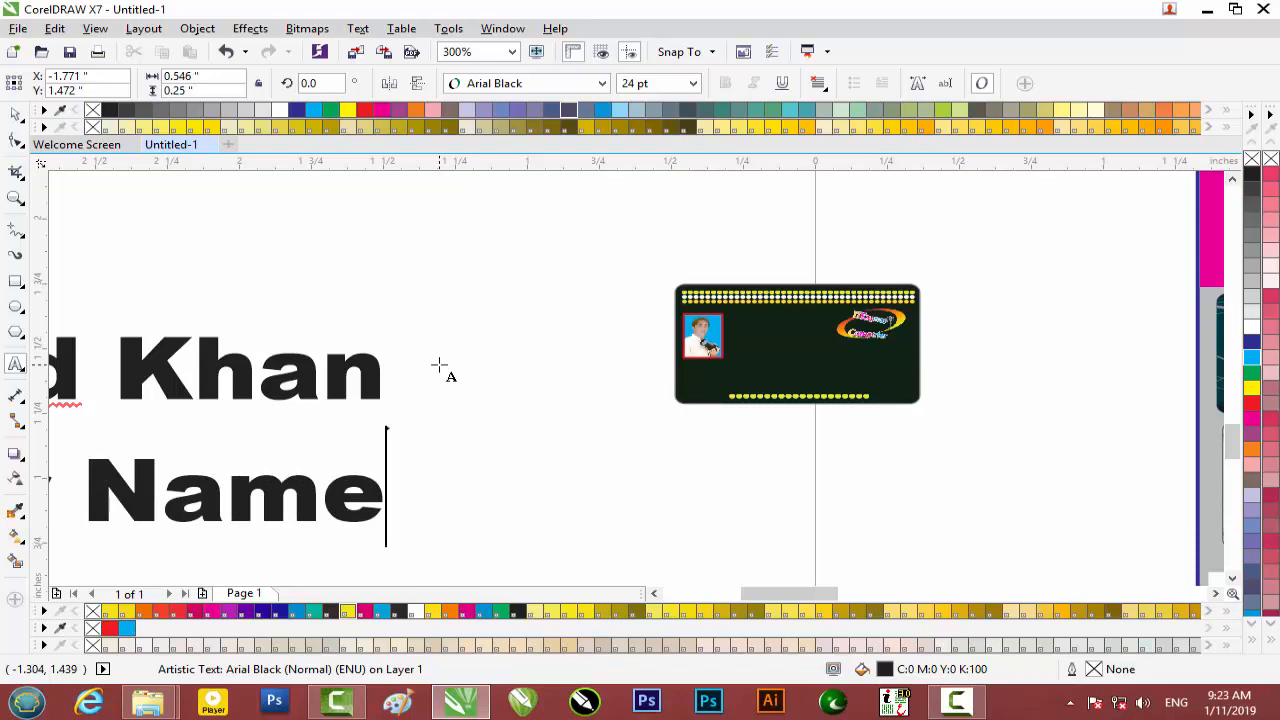
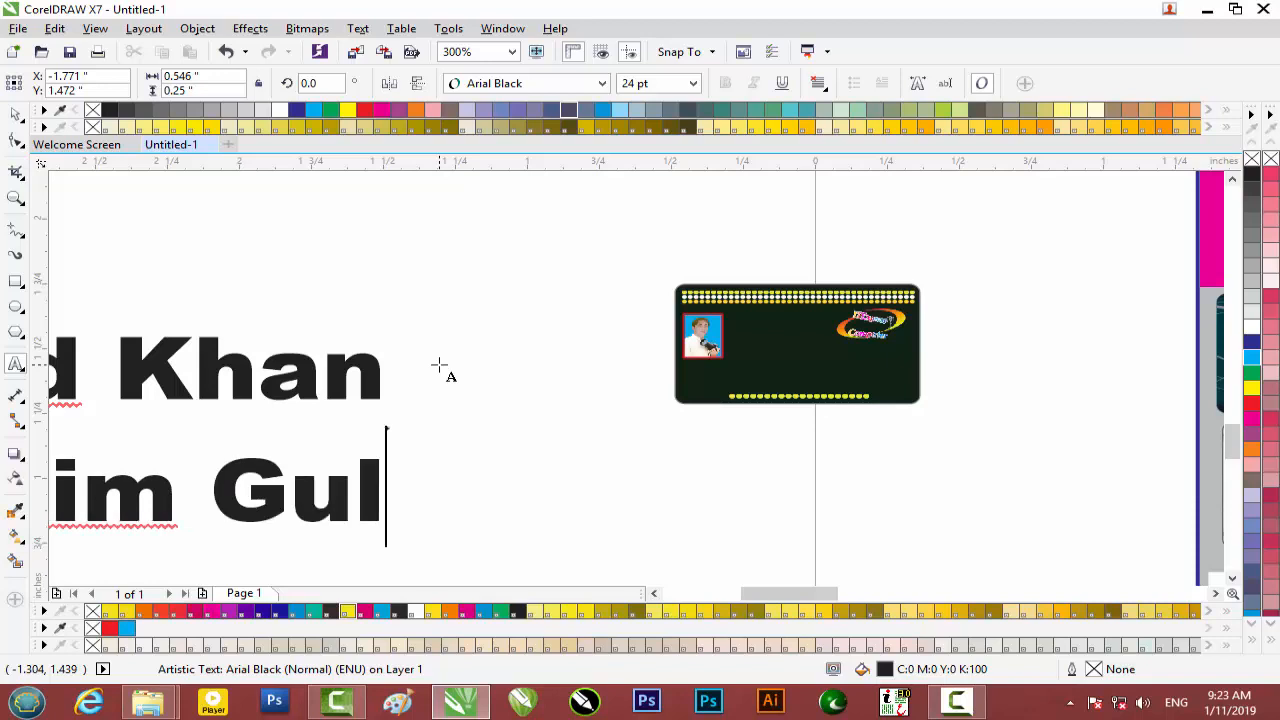
key("Return")
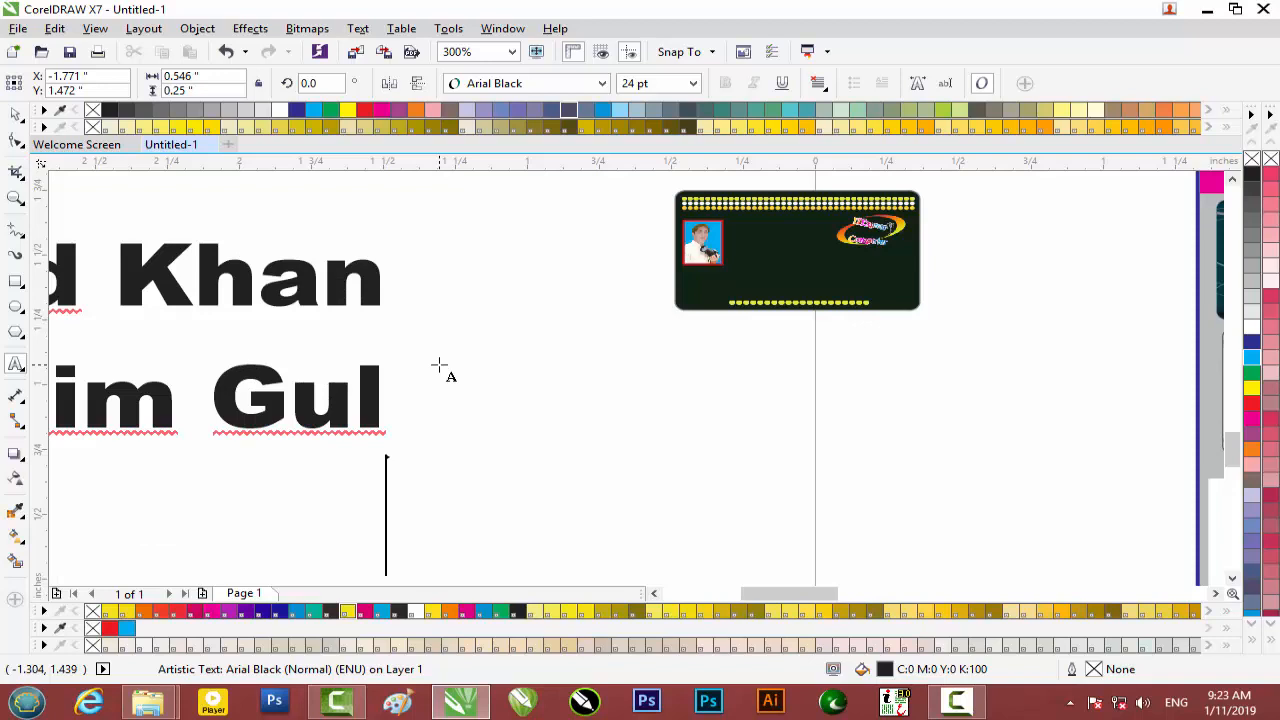
type("City")
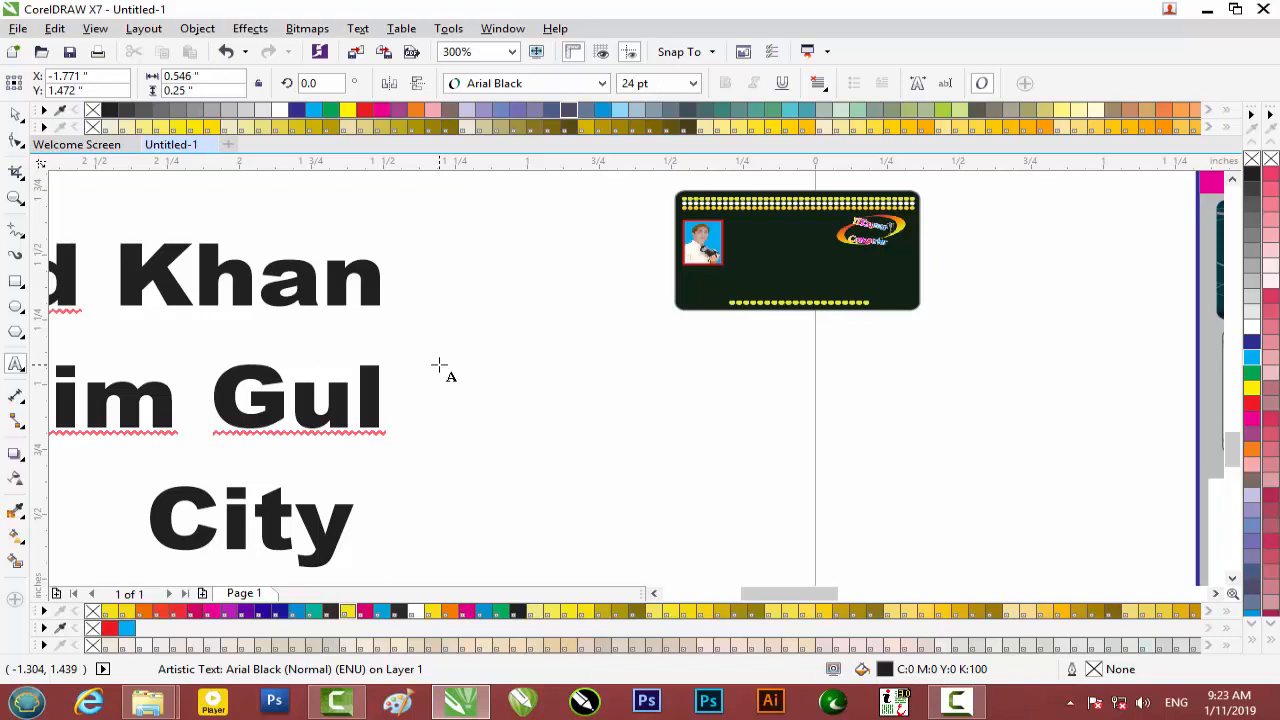
type(" .")
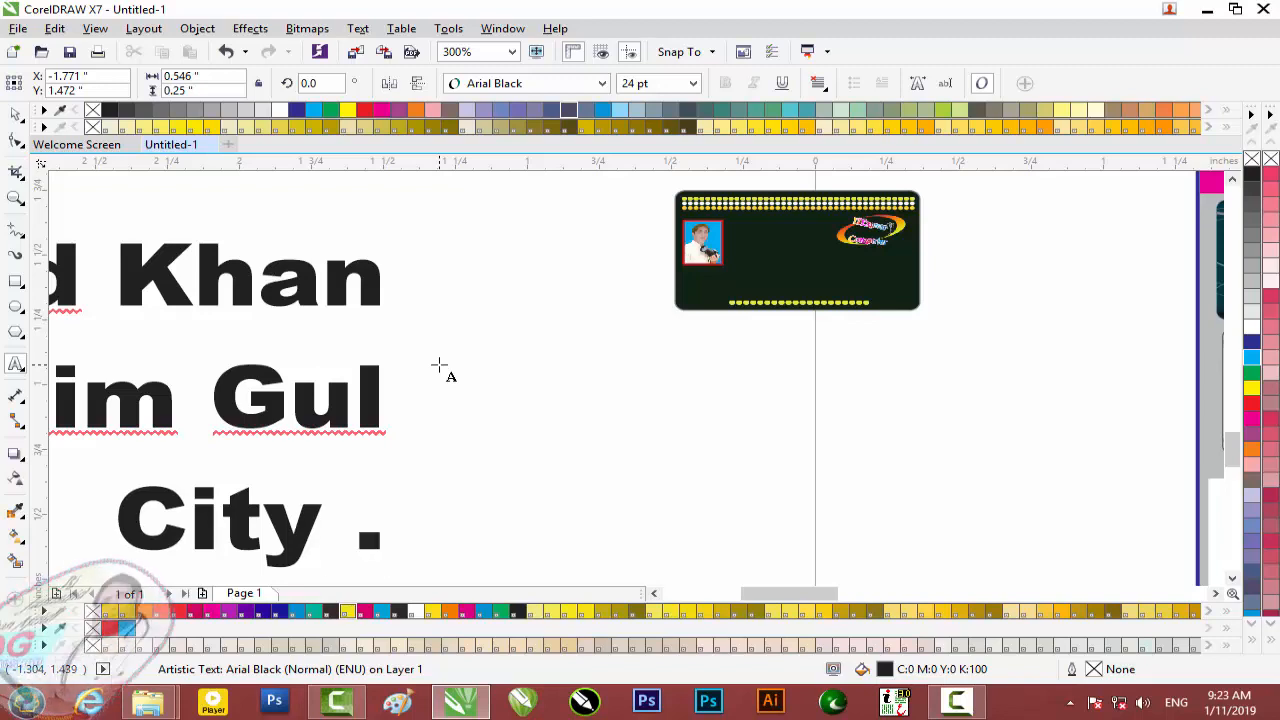
type("pesha")
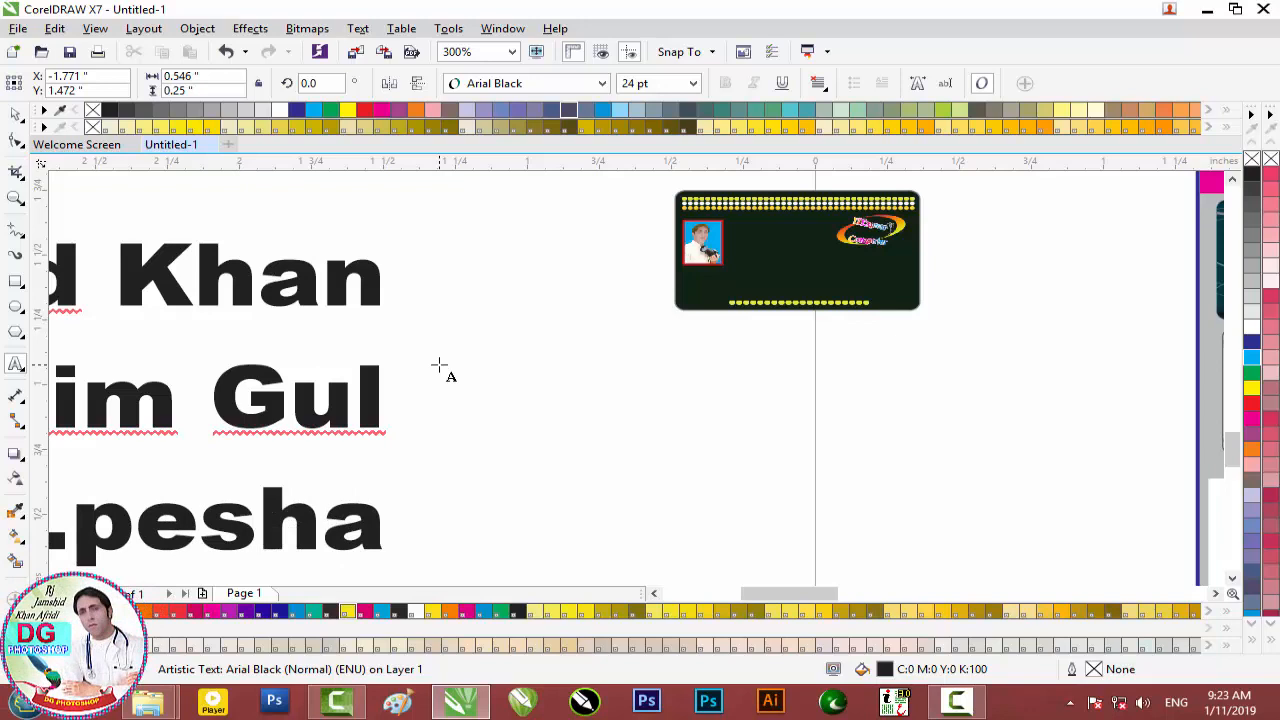
type("wat")
key("BackSpace")
type("r")
Add the Address line on a new line, correcting its misspelt start.
key("Return")
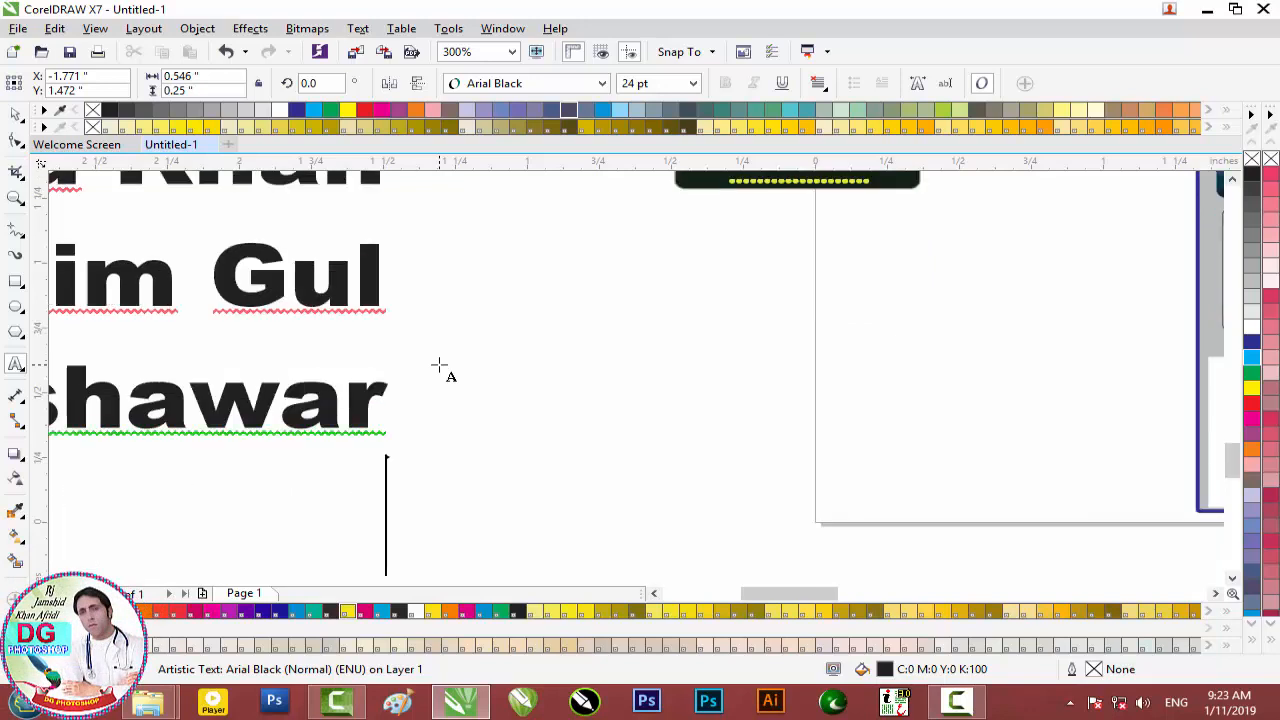
type("A")
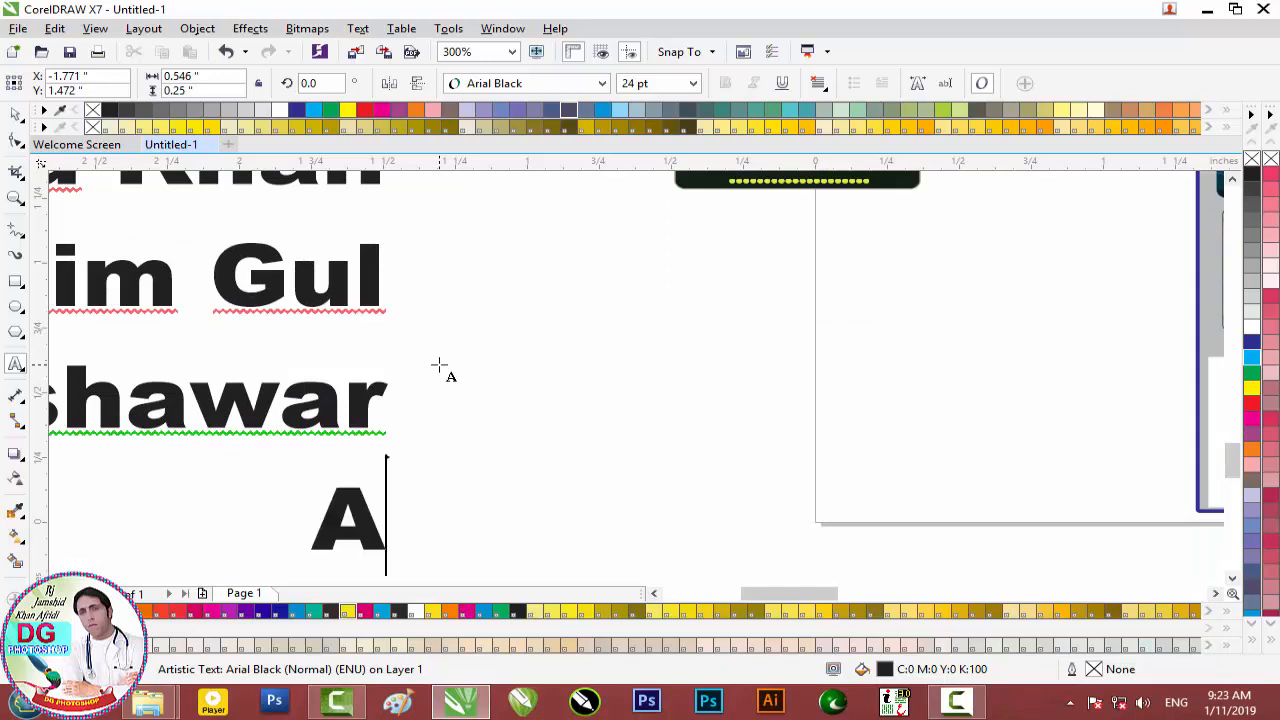
type("dr")
key("BackSpace")
key("BackSpace")
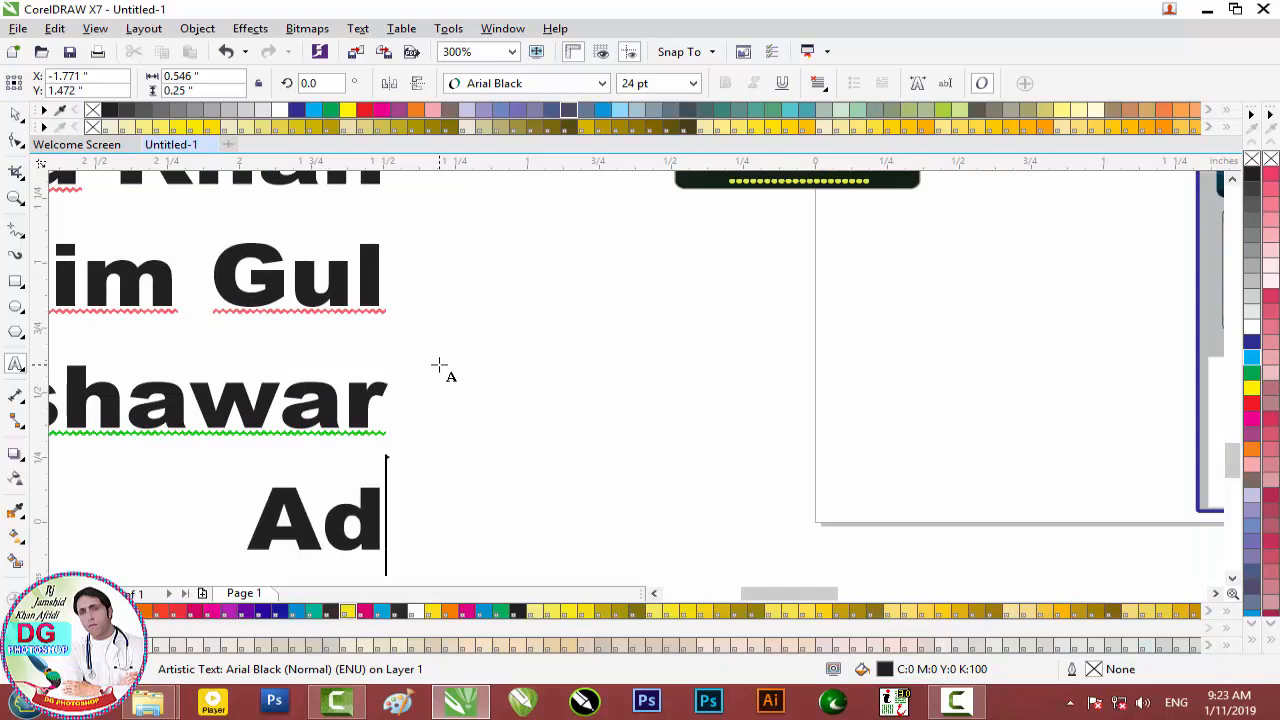
type("D")
key("BackSpace")
type("dd")
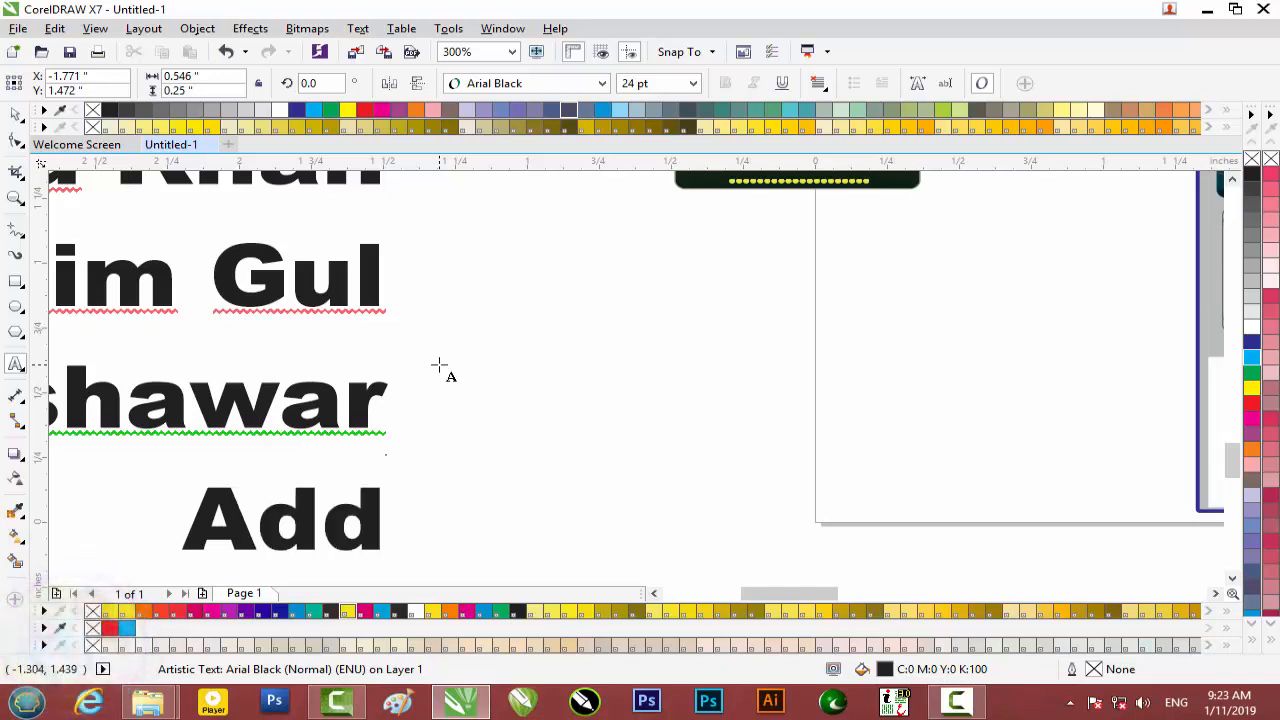
type("ress")
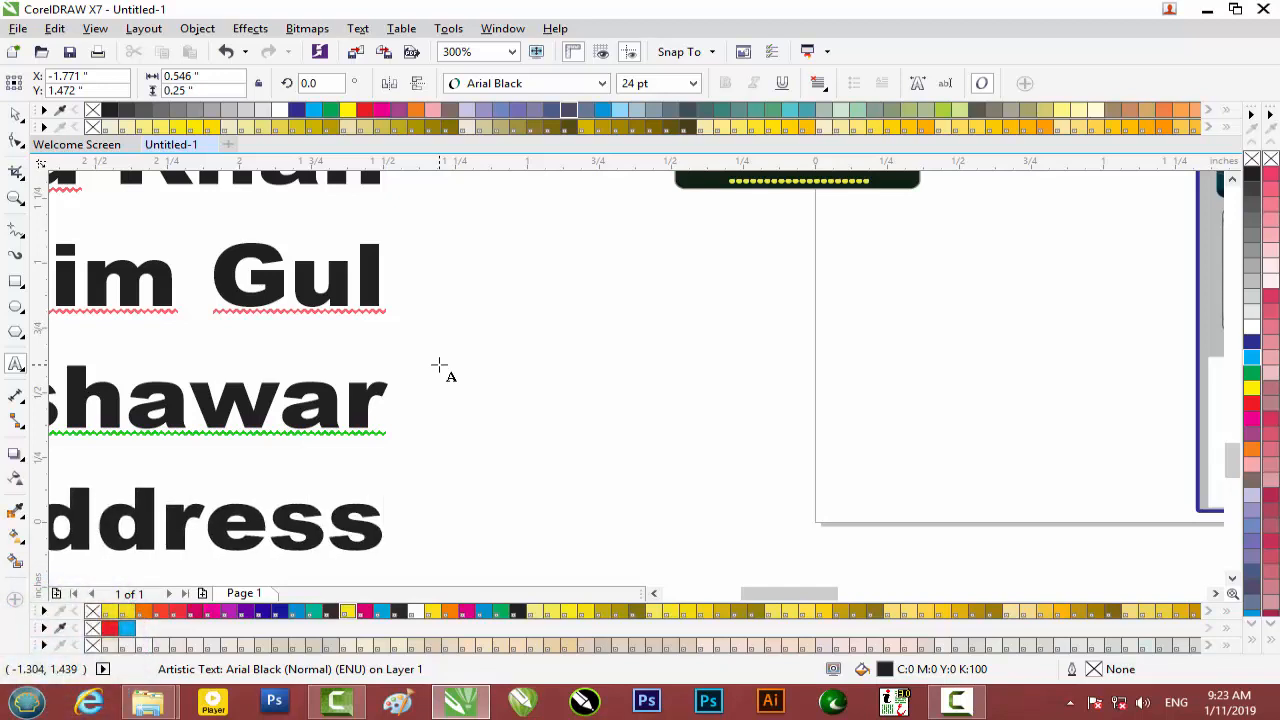
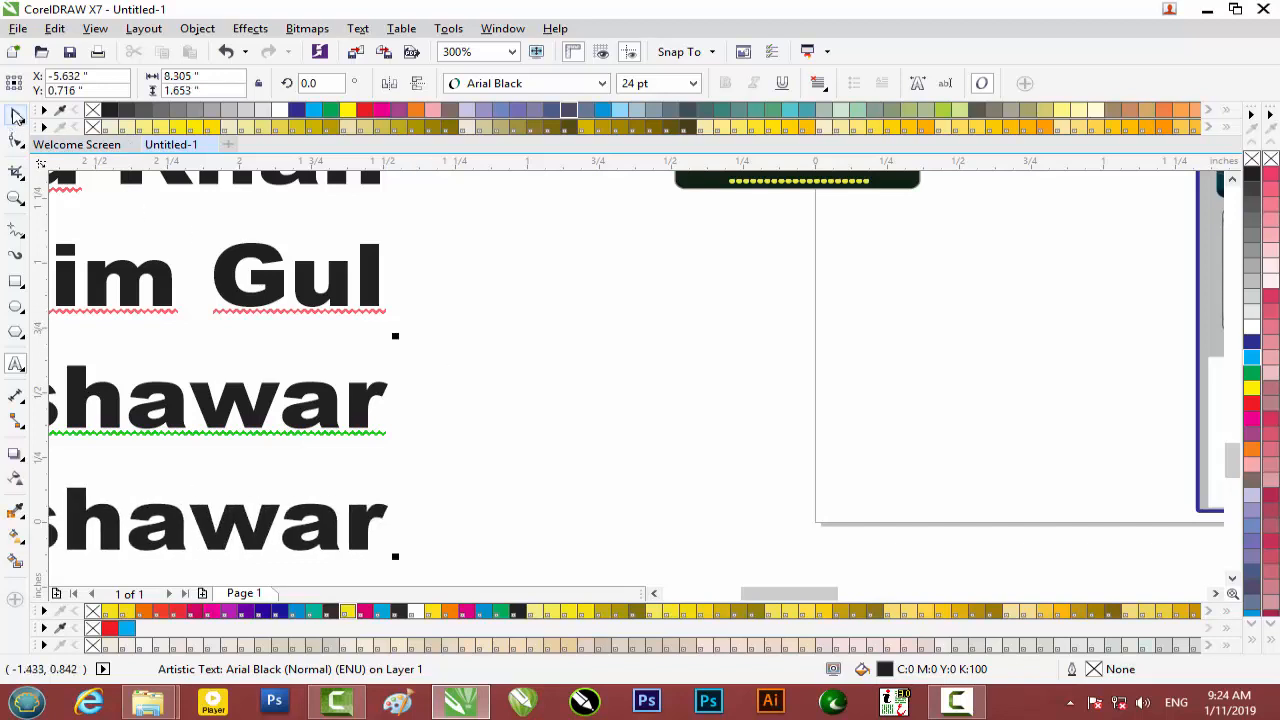
Finish editing the text block and deselect it.
left_click(15, 113)
scroll(394, 328, "down", 2)
scroll(348, 370, "down", 1)
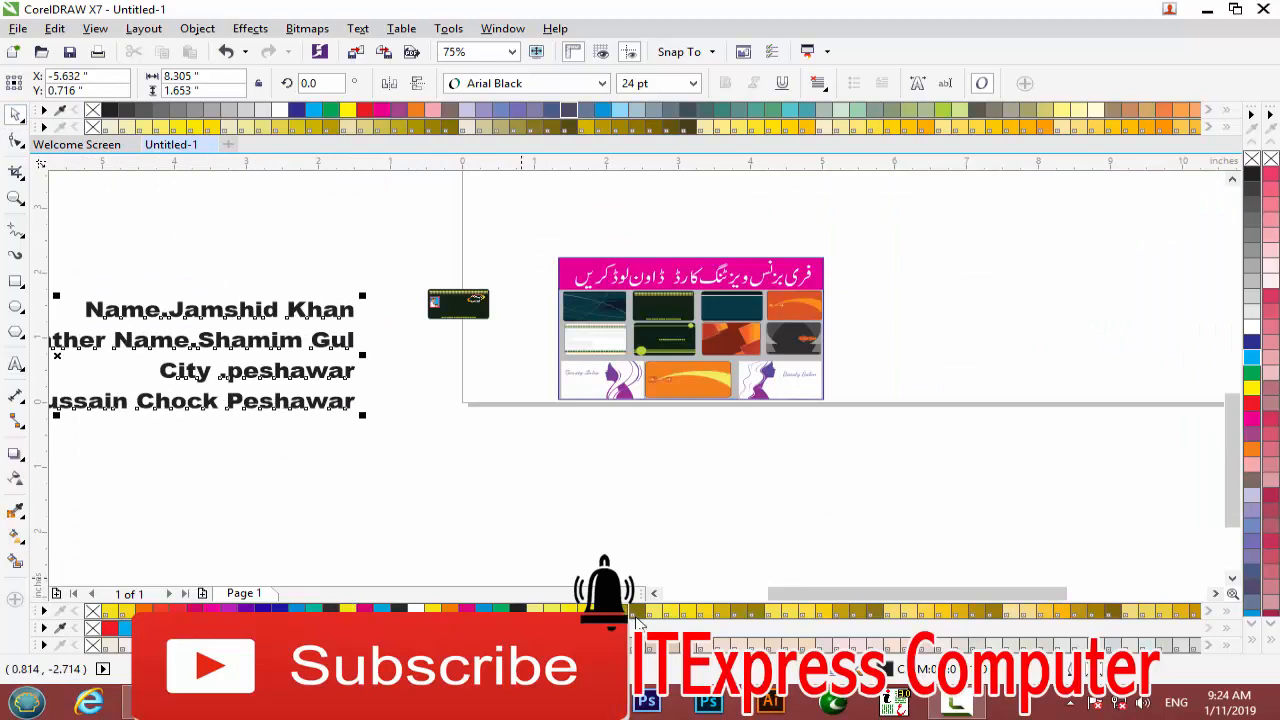
left_click_drag(805, 596, 757, 589)
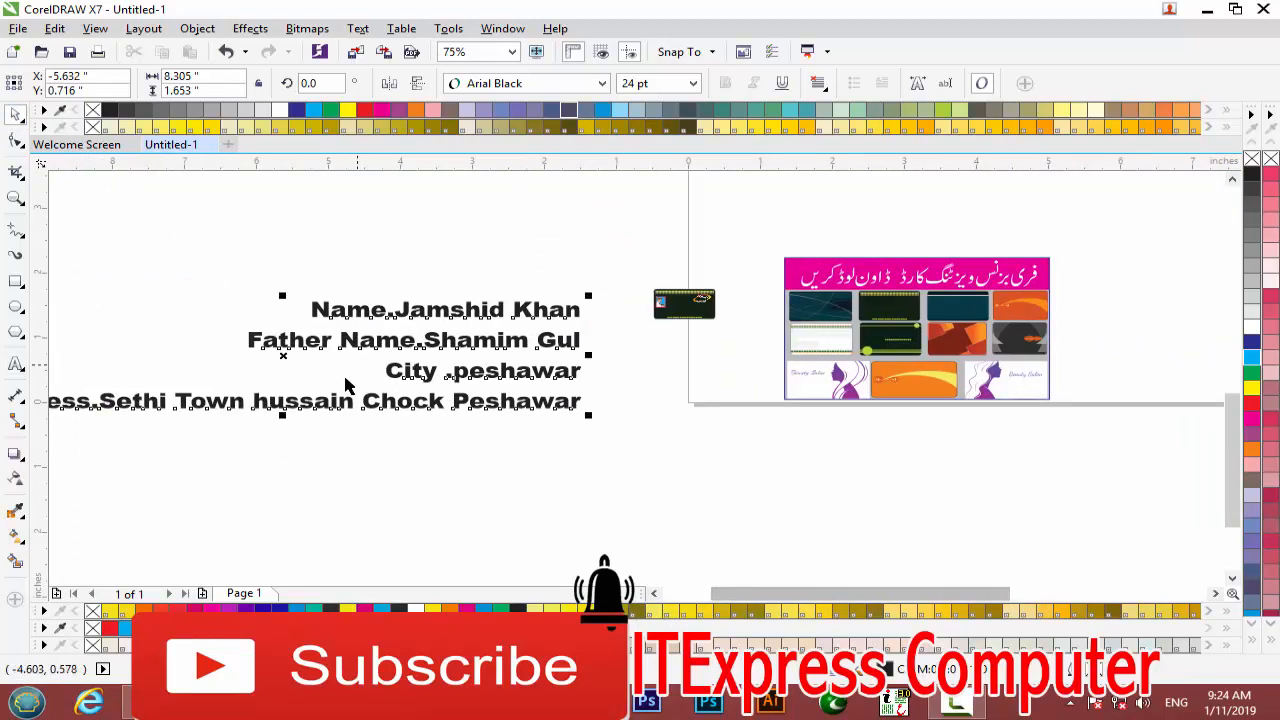
scroll(348, 395, "down", 1)
scroll(348, 395, "up", 1)
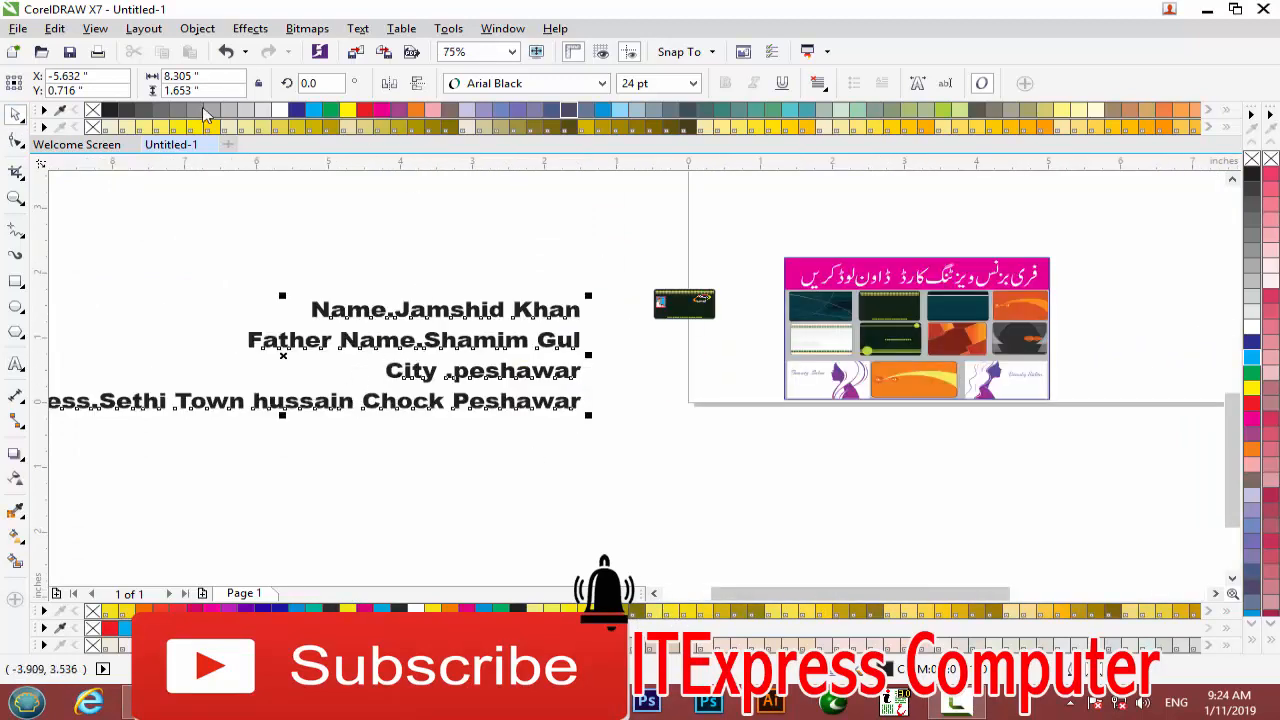
left_click(405, 297)
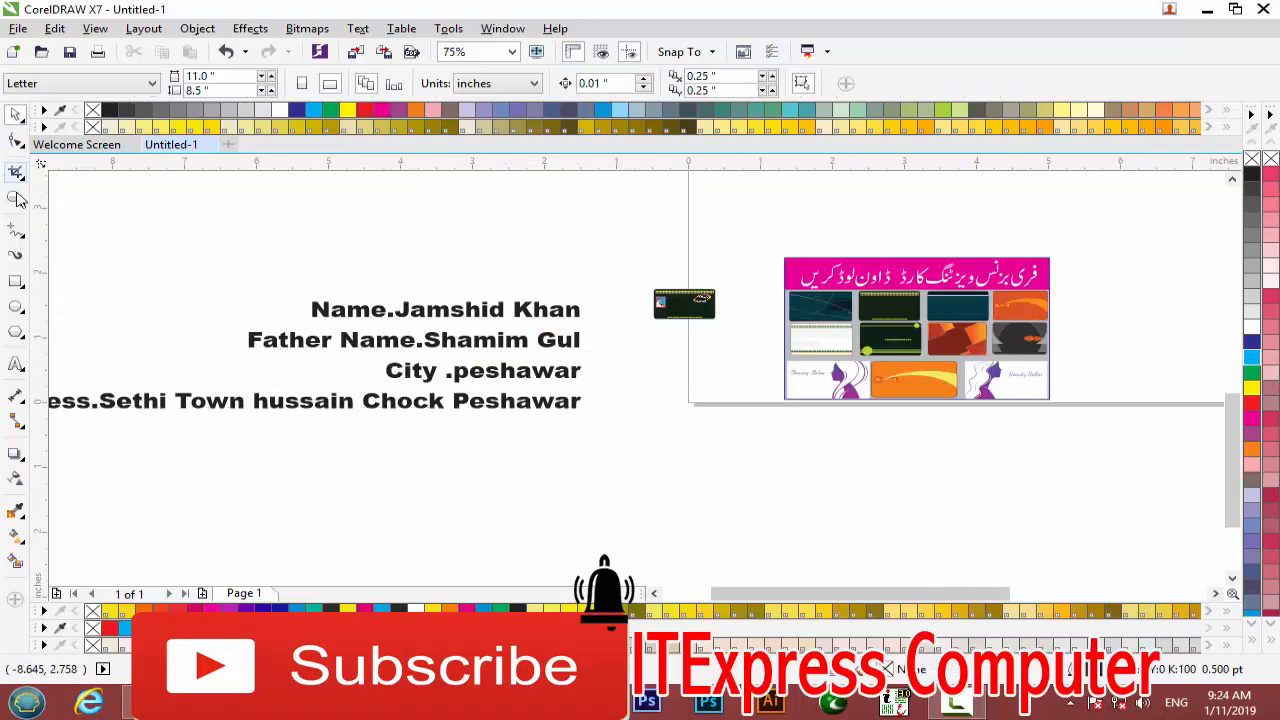
Select the opening Name line in the text block and cut it.
left_click(16, 364)
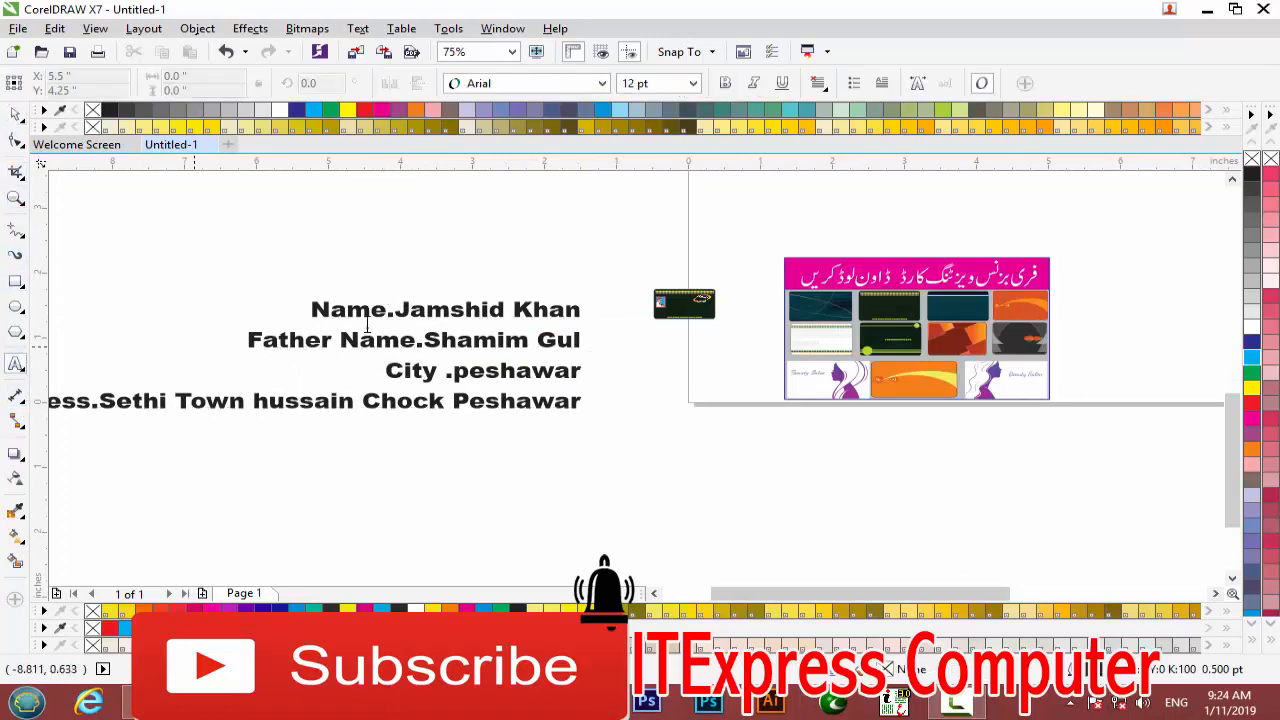
left_click_drag(579, 307, 288, 304)
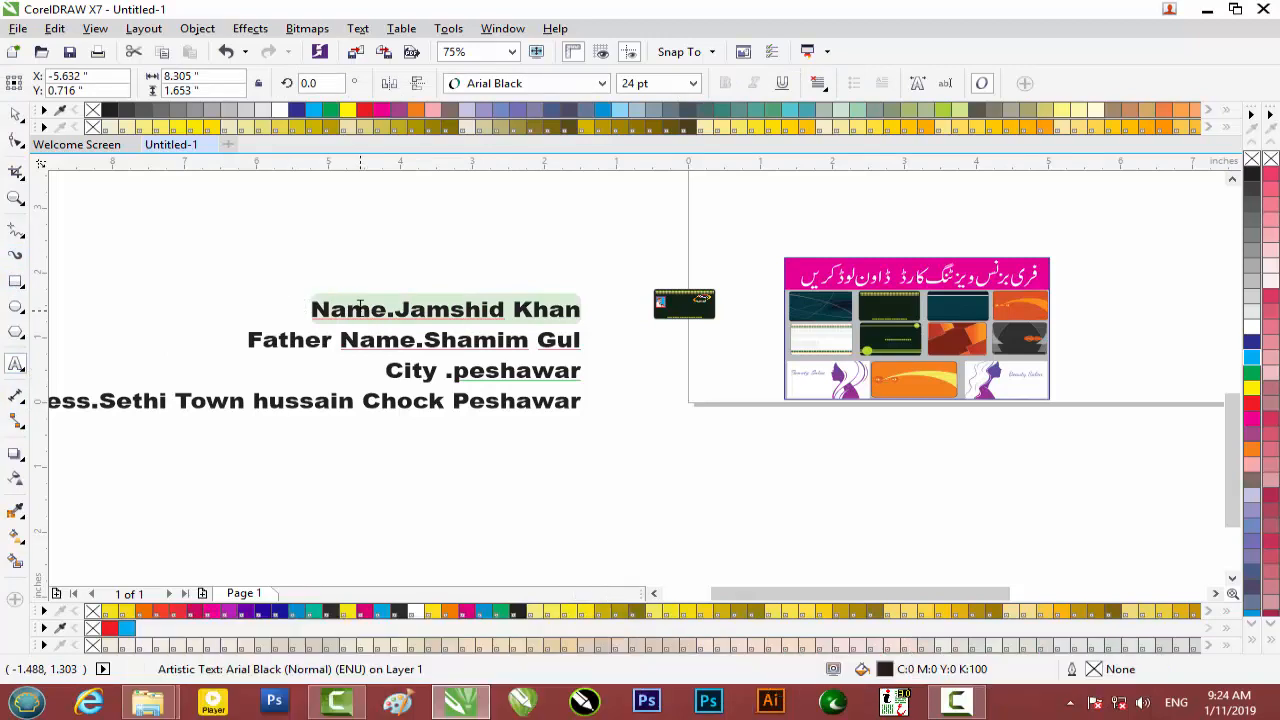
key("Delete")
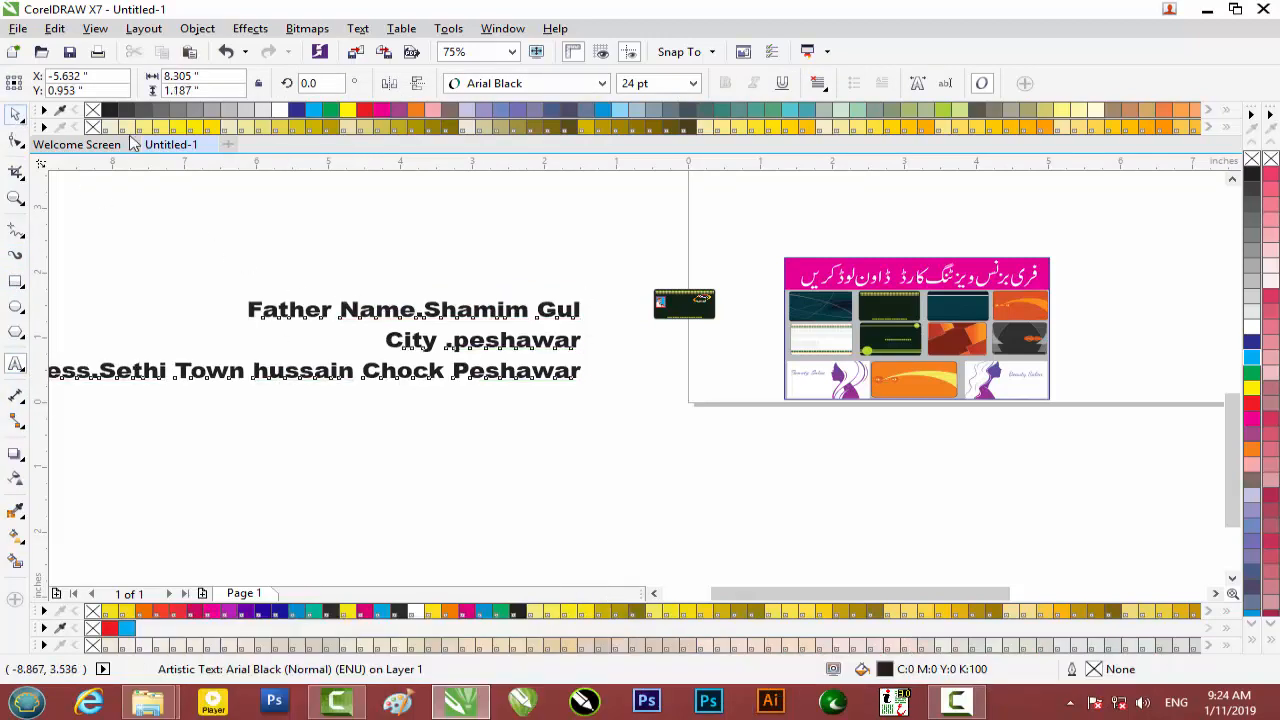
scroll(698, 306, "up", 2)
scroll(698, 310, "up", 4)
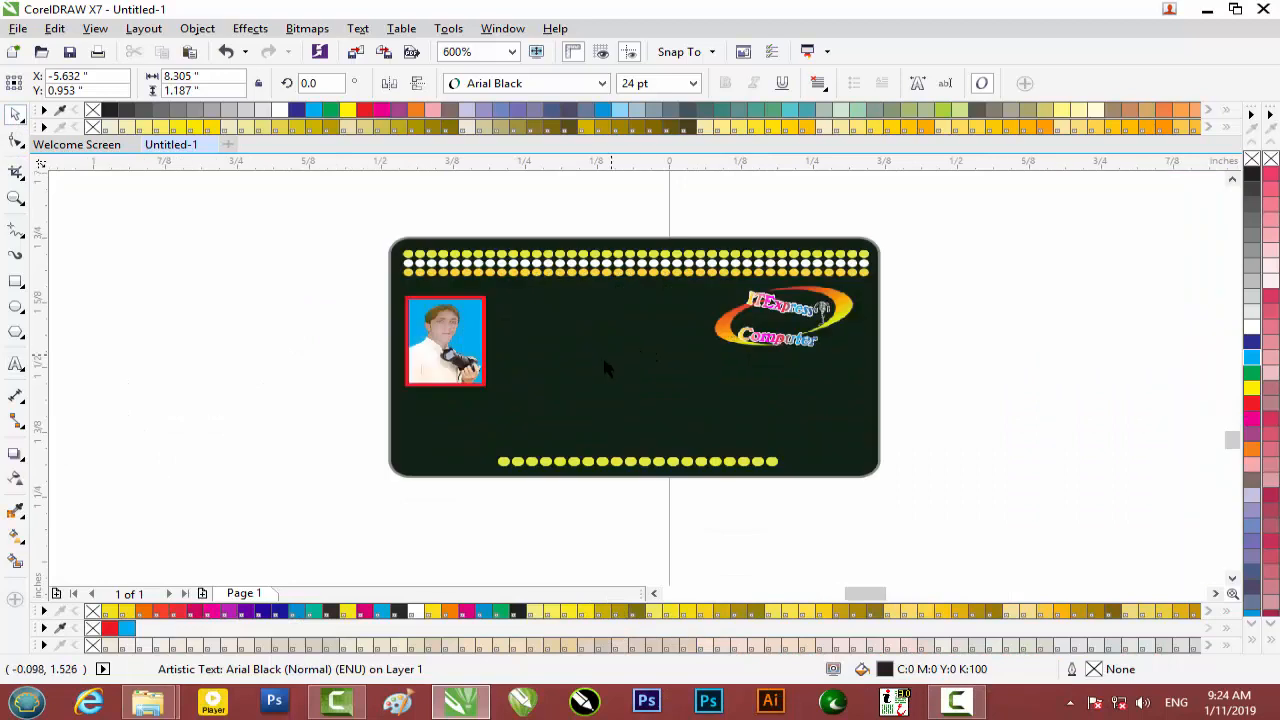
Paste the cut Name line as new text on the card.
left_click(16, 364)
left_click(517, 357)
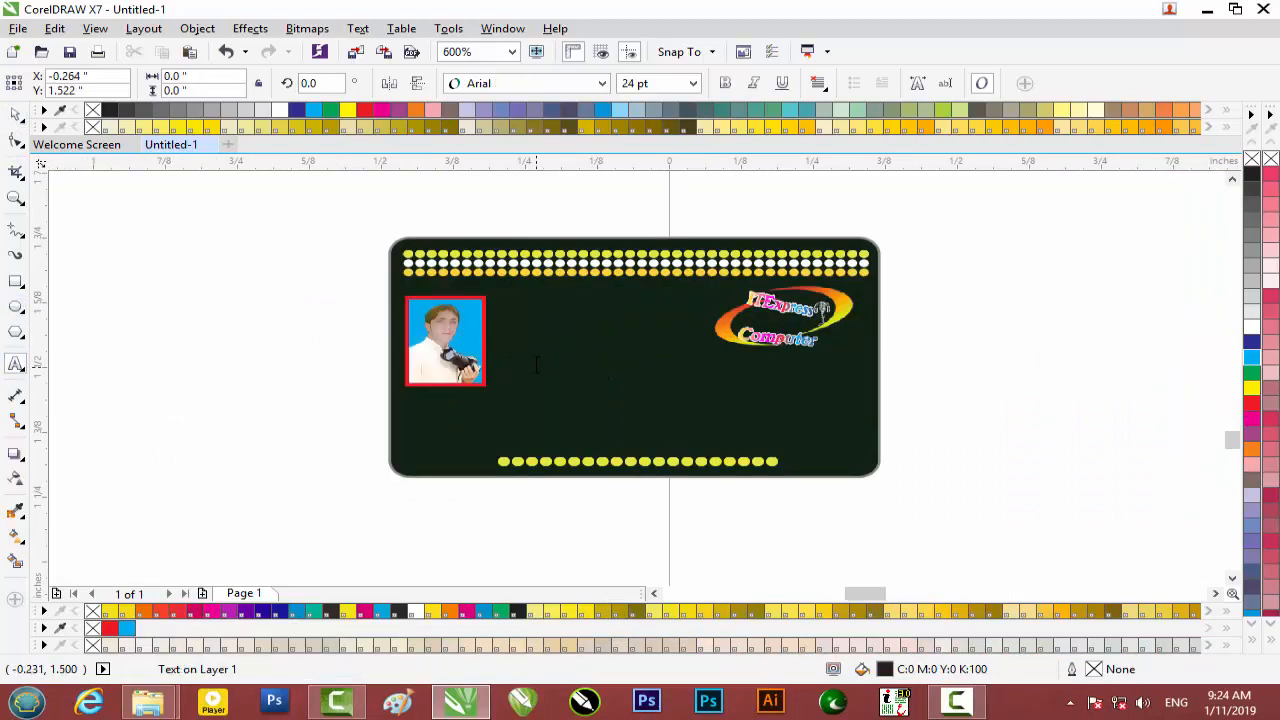
key("ctrl+v")
left_click(16, 114)
left_click(15, 116)
Shrink the Name text to 1.516 pt, make it white, and place it beside the portrait.
left_click_drag(192, 276, 927, 327)
left_click_drag(1207, 281, 872, 326)
left_click_drag(677, 322, 229, 335)
left_click_drag(150, 347, 588, 323)
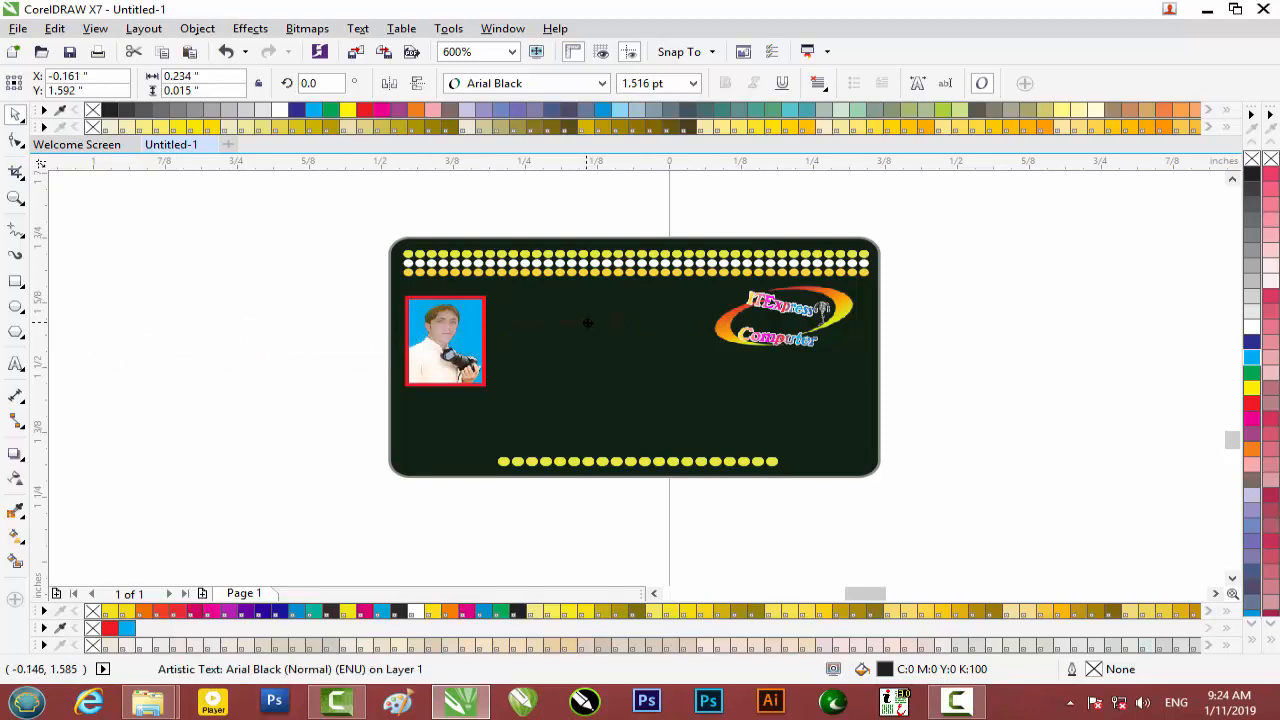
scroll(581, 310, "up", 2)
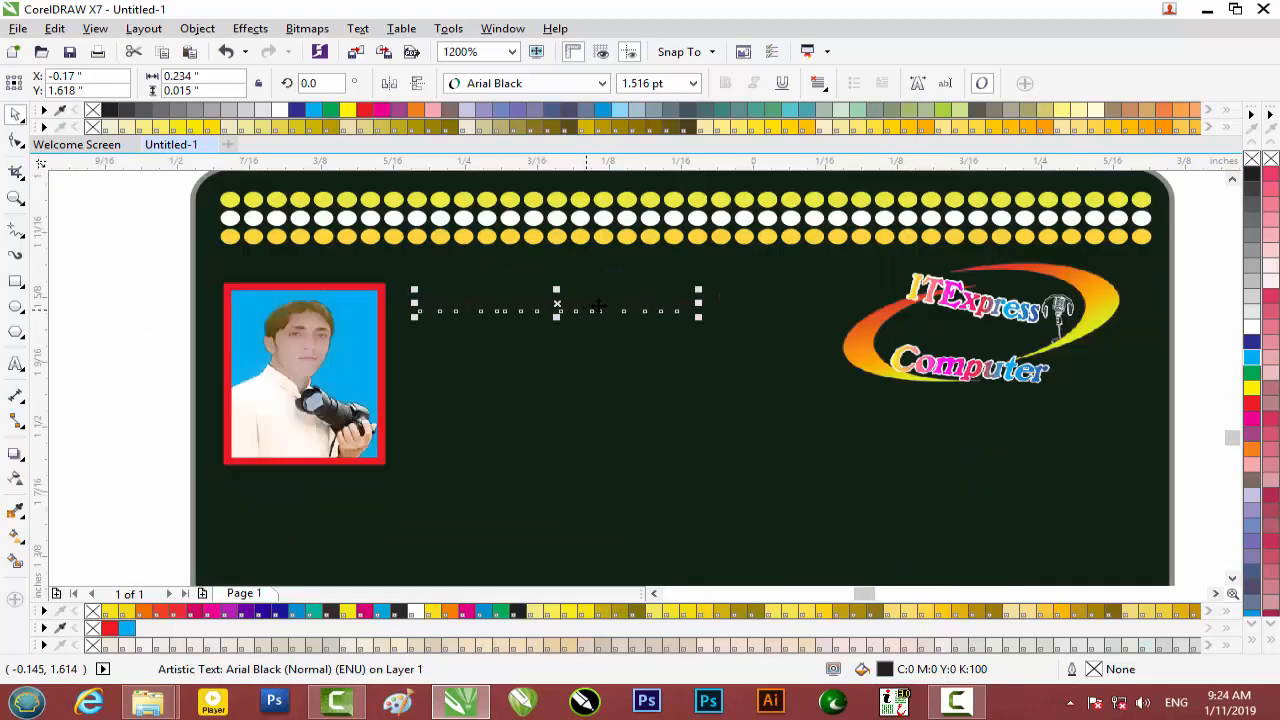
left_click(1252, 330)
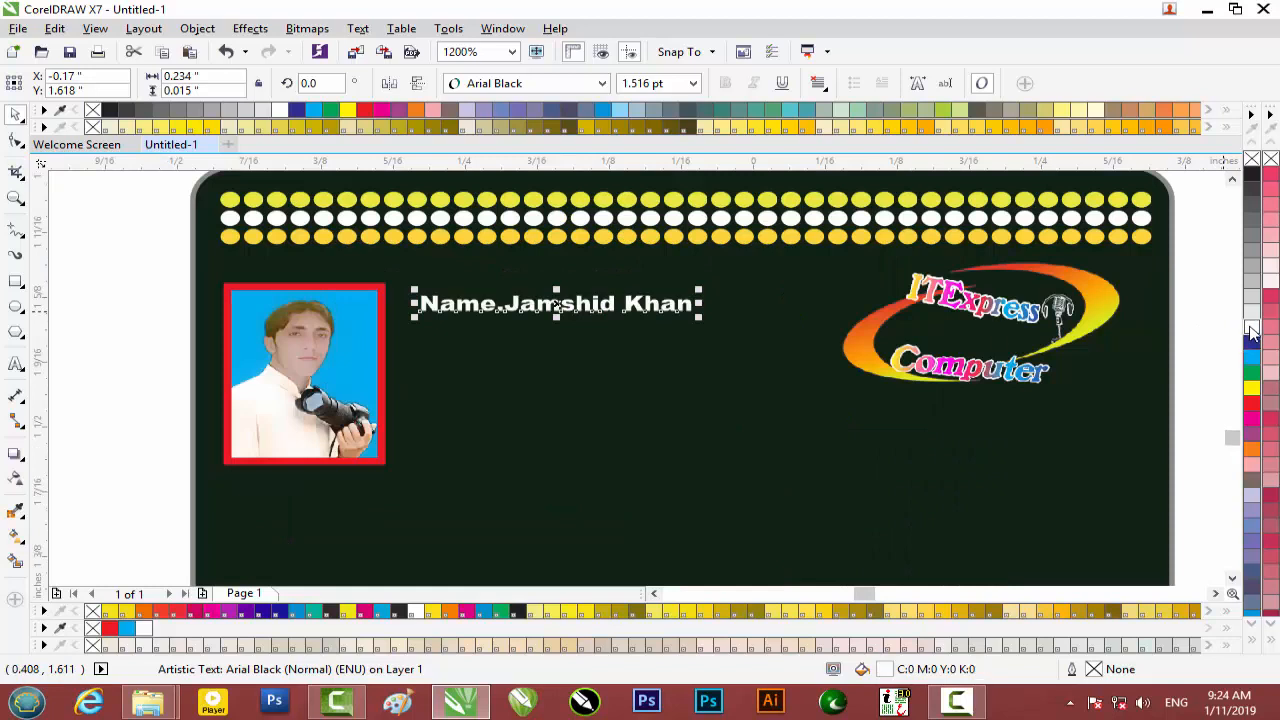
scroll(508, 318, "down", 2)
left_click_drag(510, 326, 510, 365)
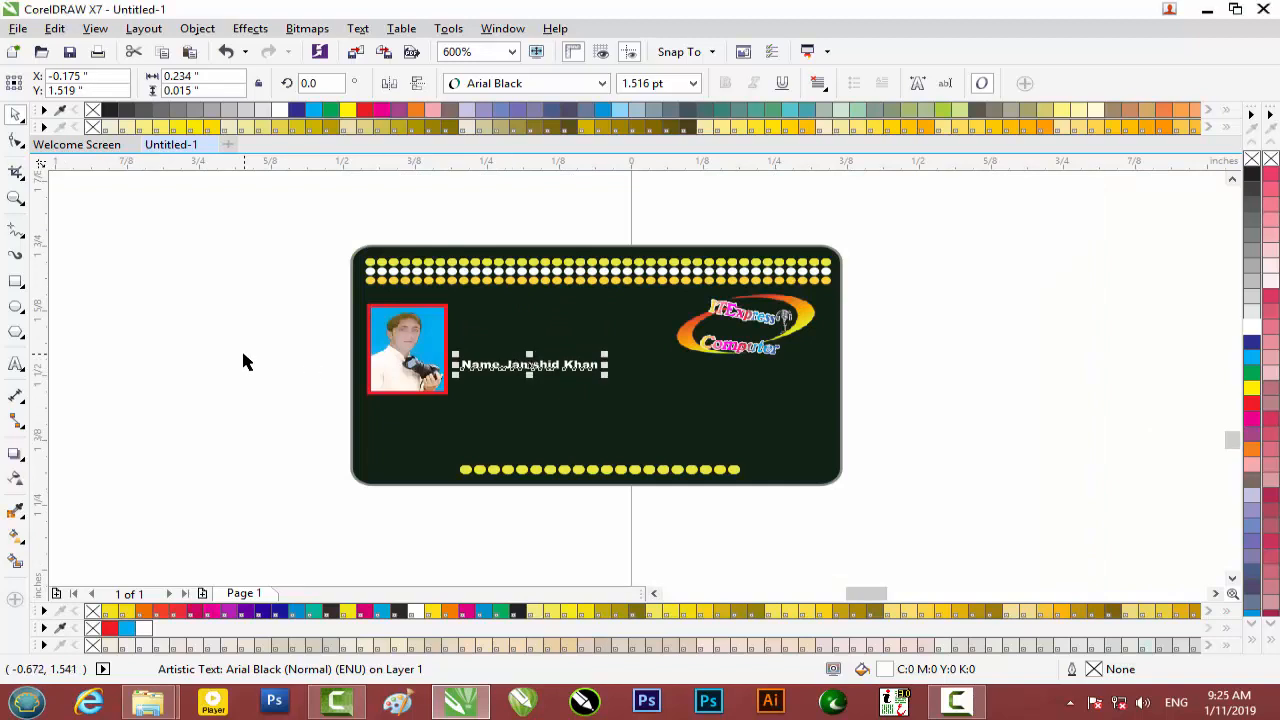
left_click(240, 357)
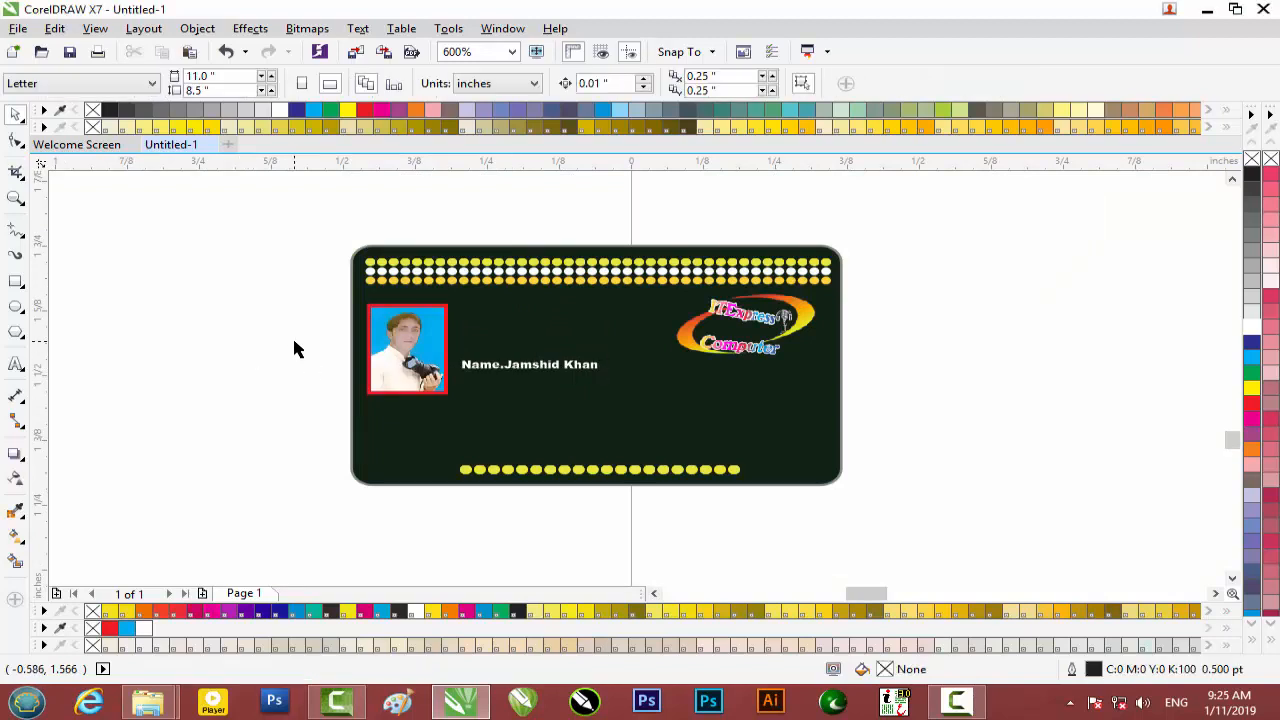
Cut the Father Name line out of the remaining text block.
scroll(295, 345, "down", 4)
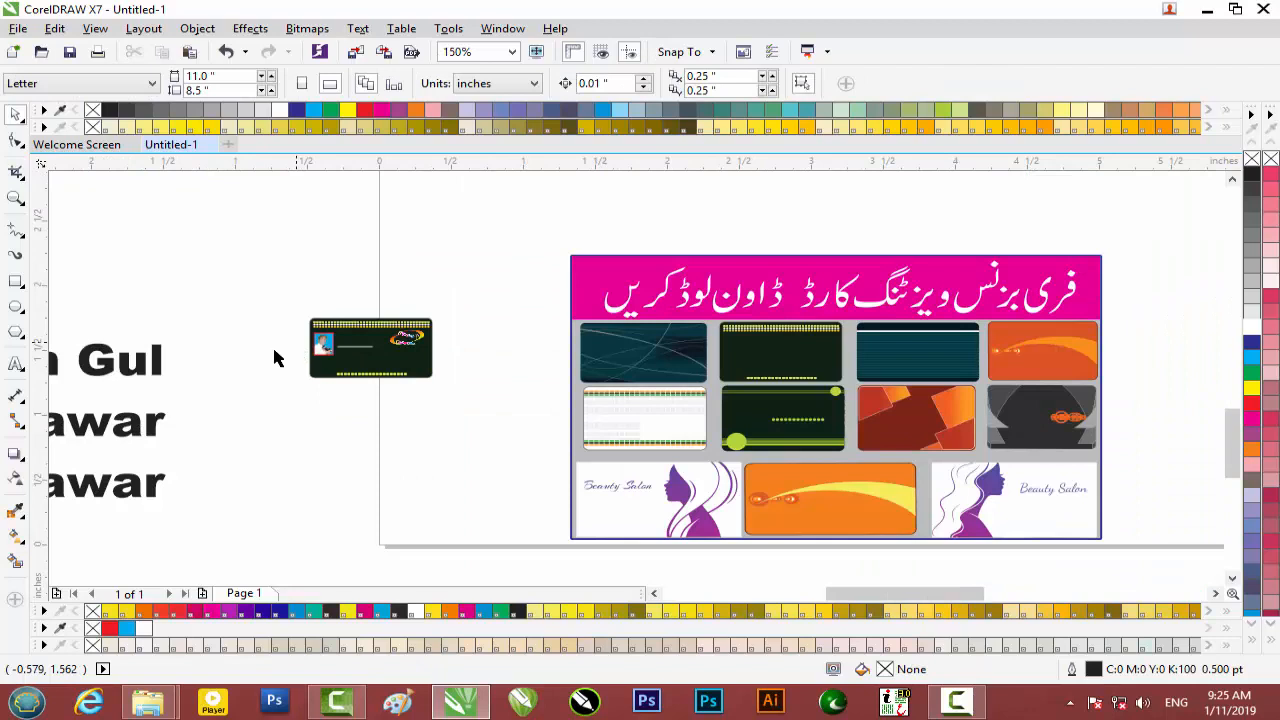
double_click(113, 368)
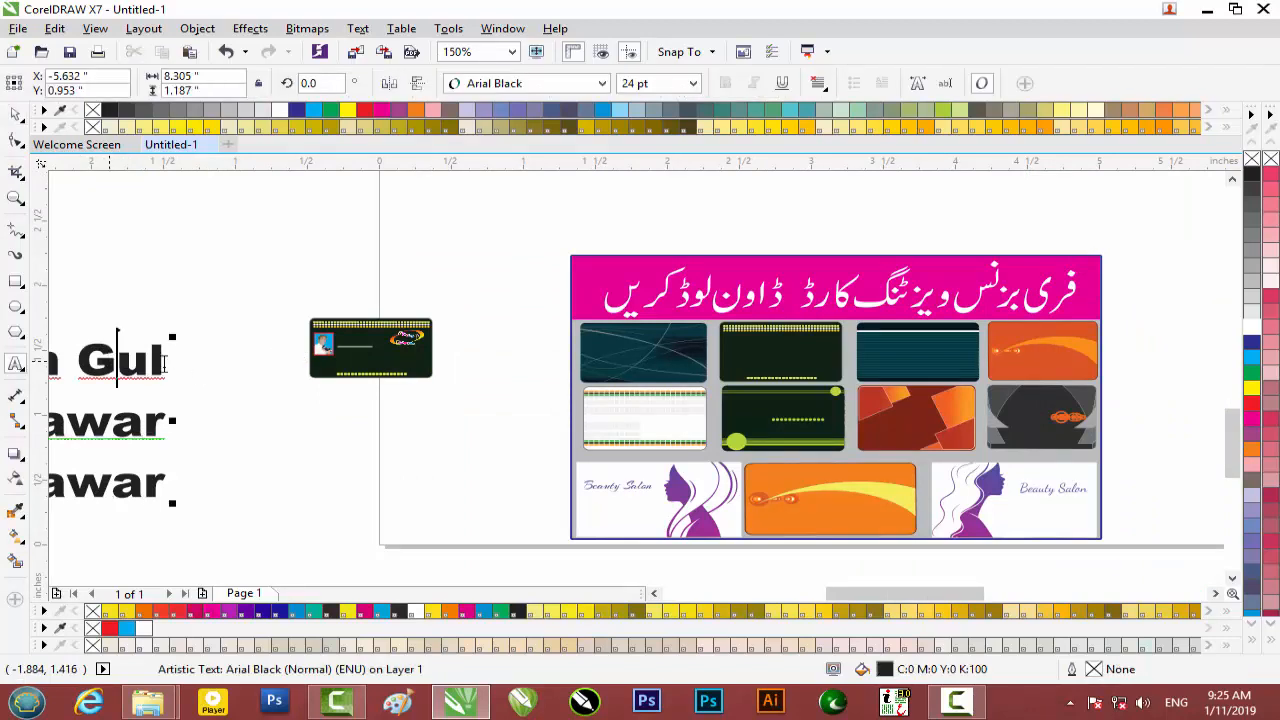
left_click_drag(163, 360, 196, 364)
key("ctrl+c")
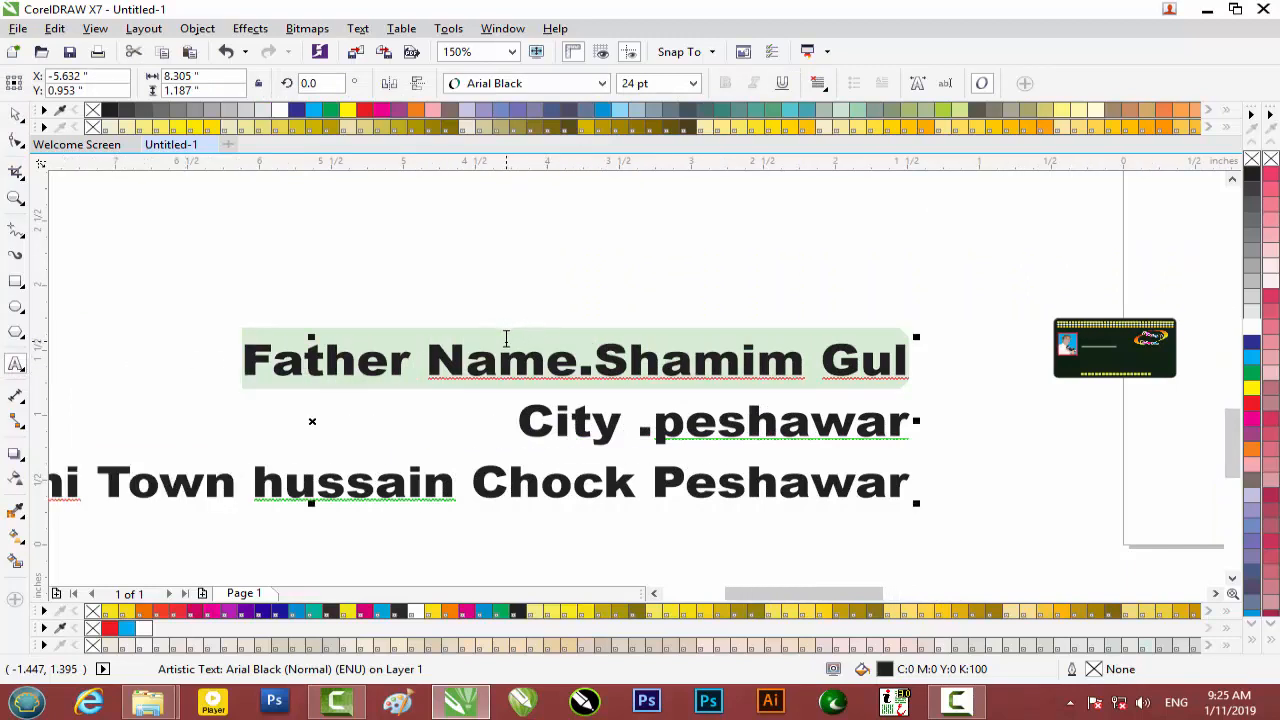
key("Delete")
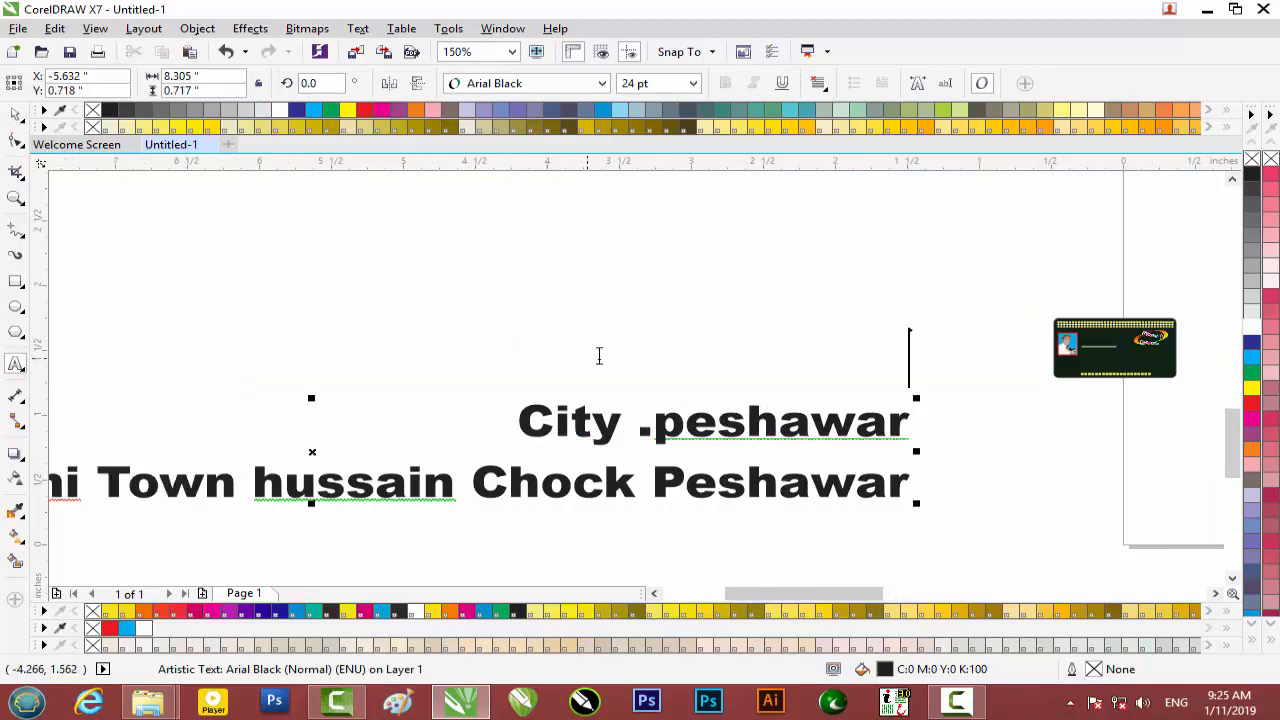
Paste the Father Name line as separate text, move it to the card and shrink it to 2.454 pt.
left_click(894, 310)
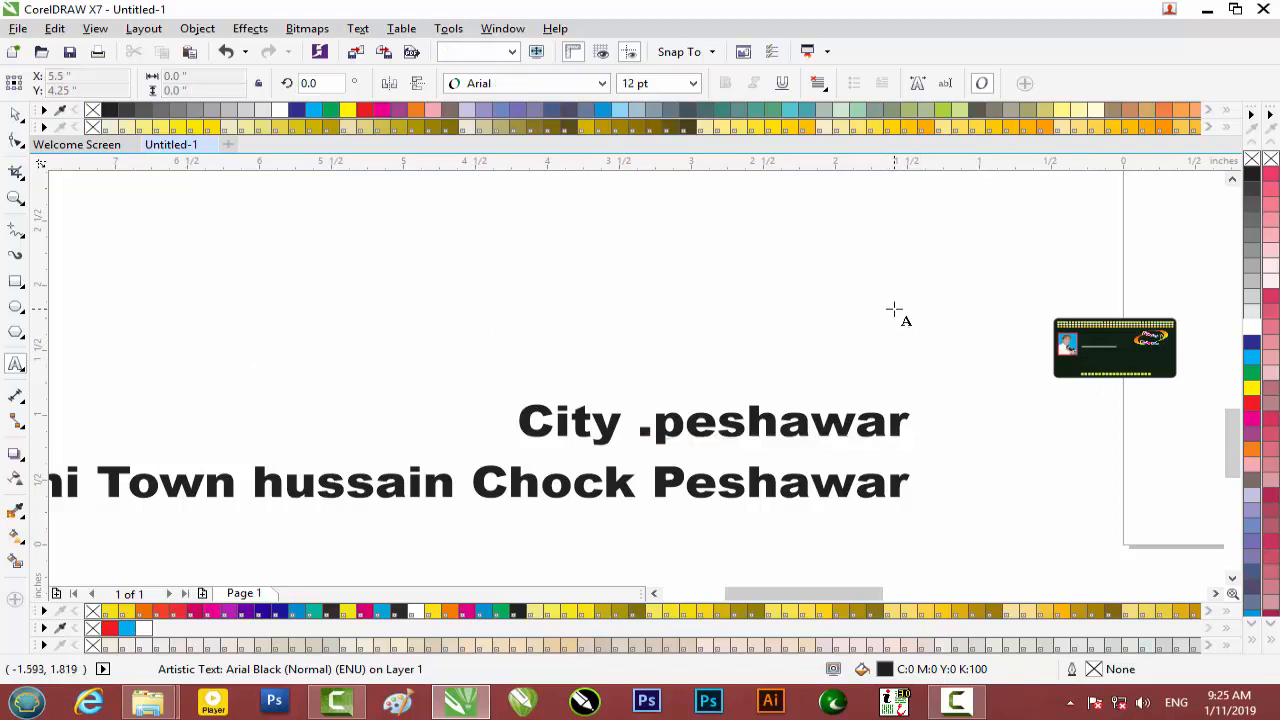
key("ctrl+v")
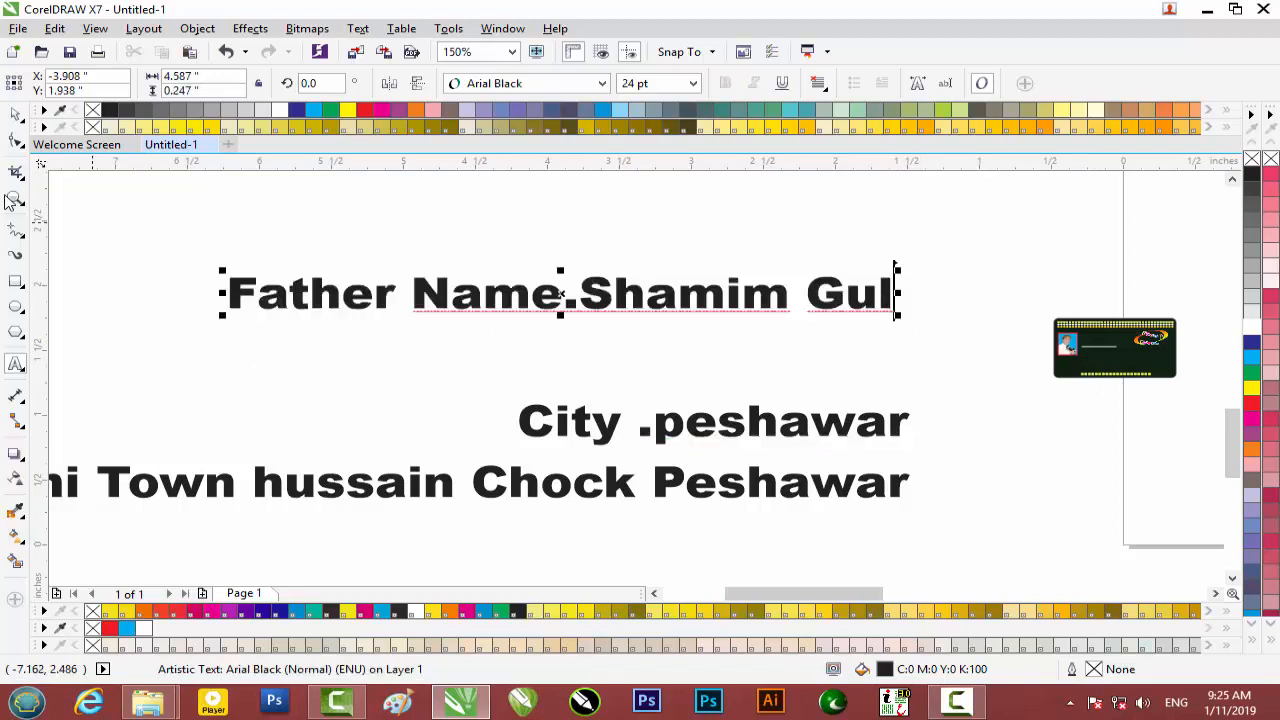
left_click(18, 116)
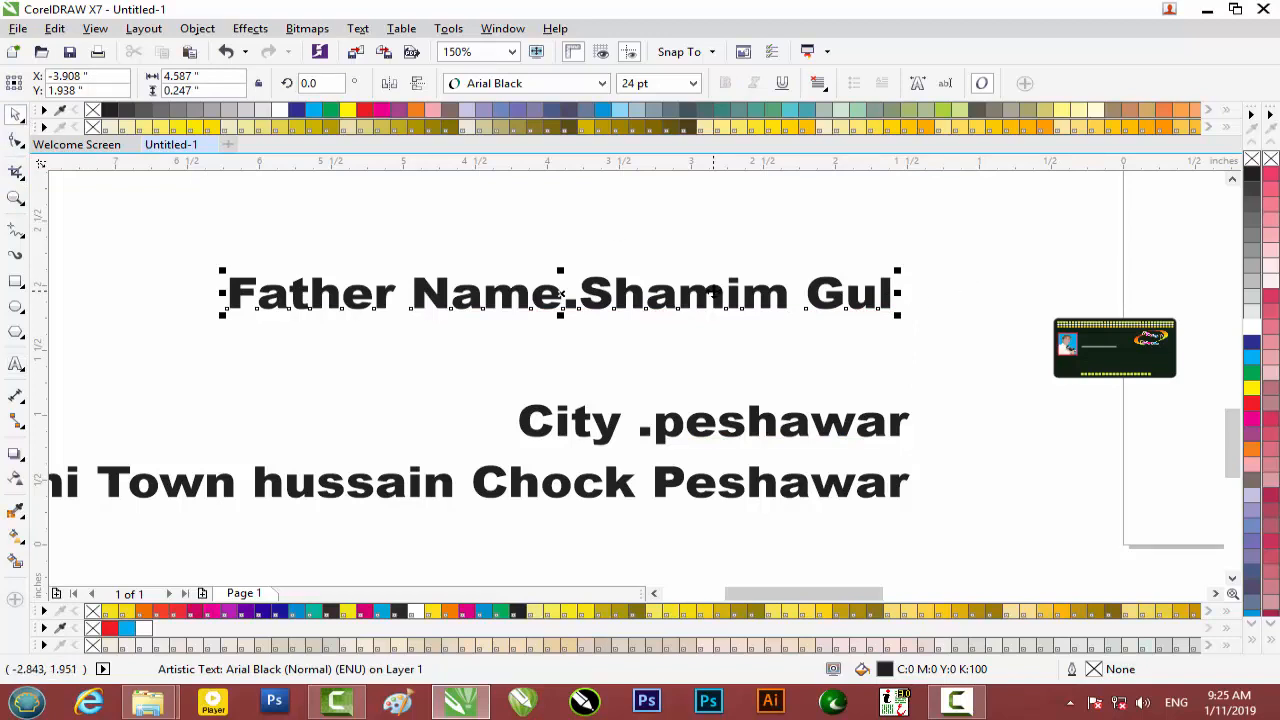
left_click_drag(712, 292, 1150, 351)
left_click_drag(1240, 364, 932, 357)
left_click_drag(1090, 328, 794, 343)
scroll(794, 343, "up", 2)
scroll(794, 343, "up", 1)
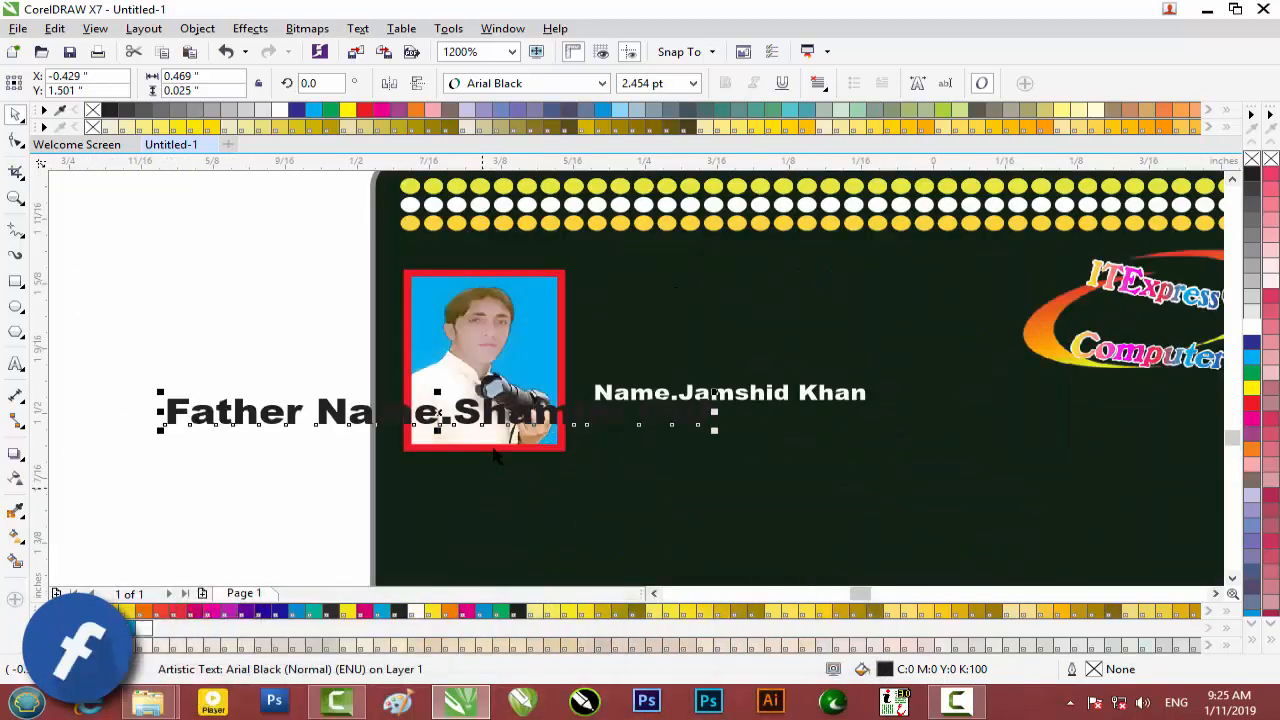
left_click_drag(465, 412, 880, 431)
left_click_drag(1135, 430, 896, 441)
double_click(738, 432)
key("Escape")
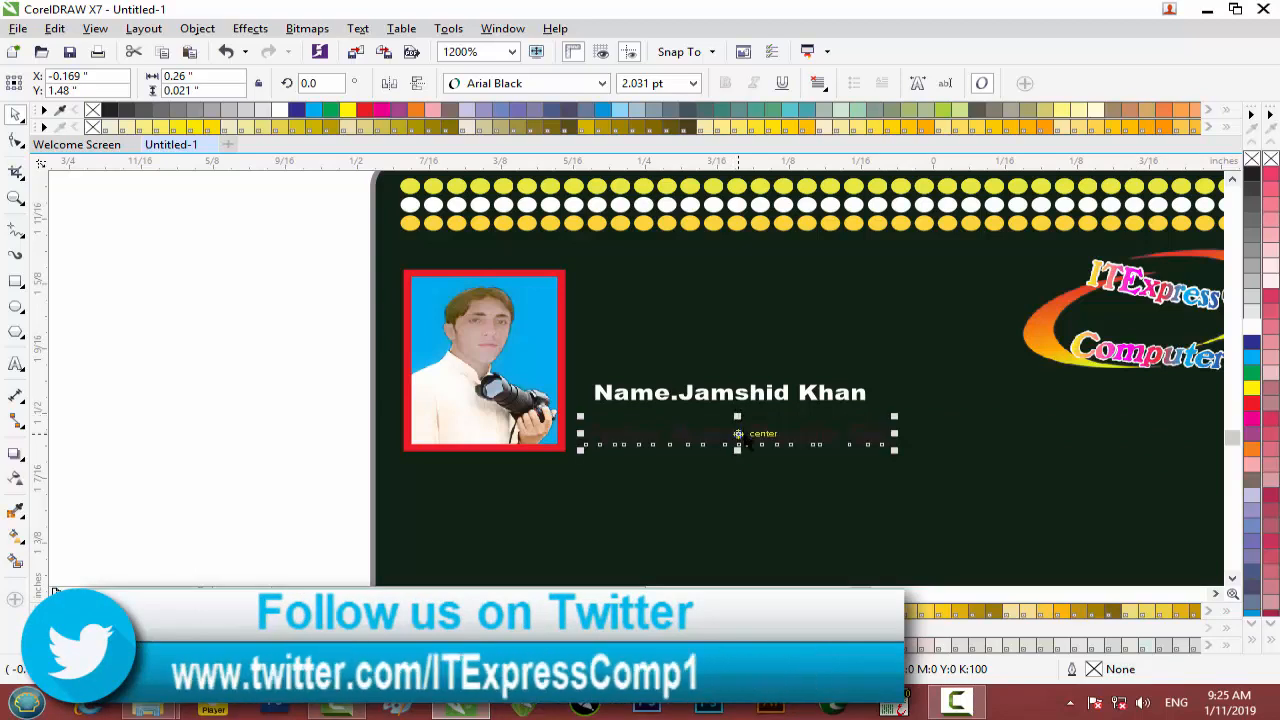
key("Down")
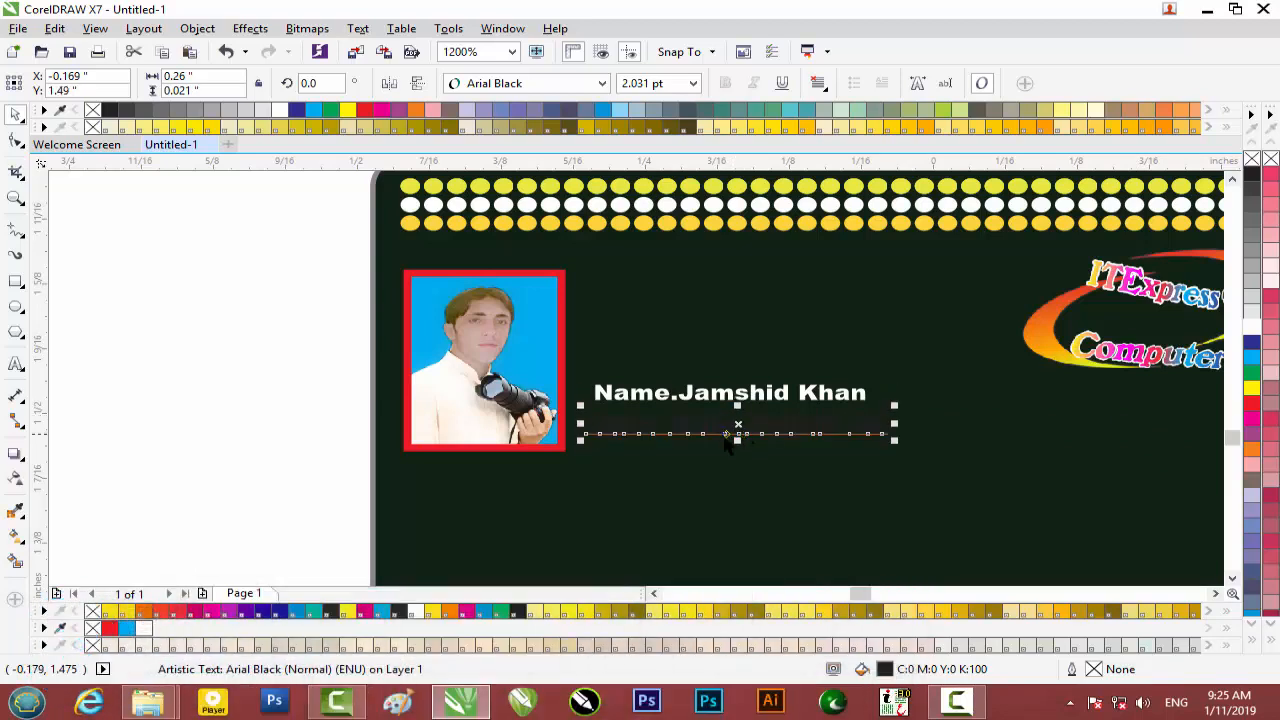
left_click(1250, 324)
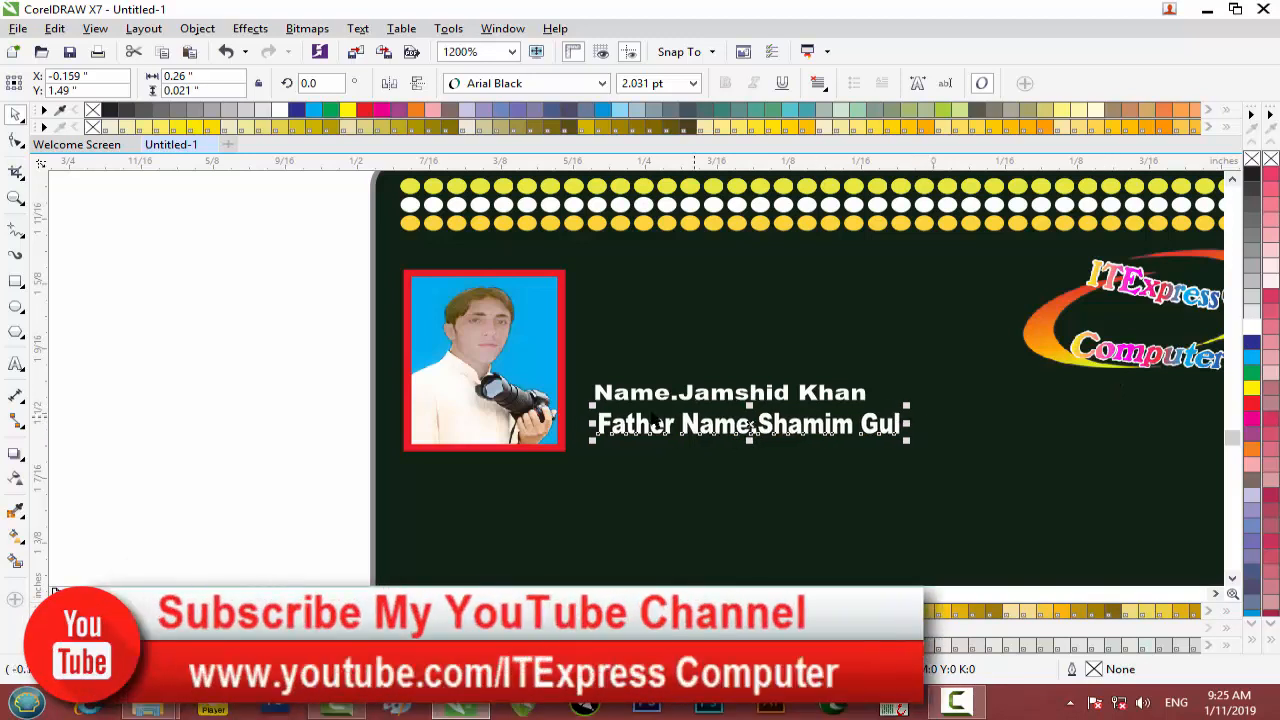
scroll(655, 424, "up", 1)
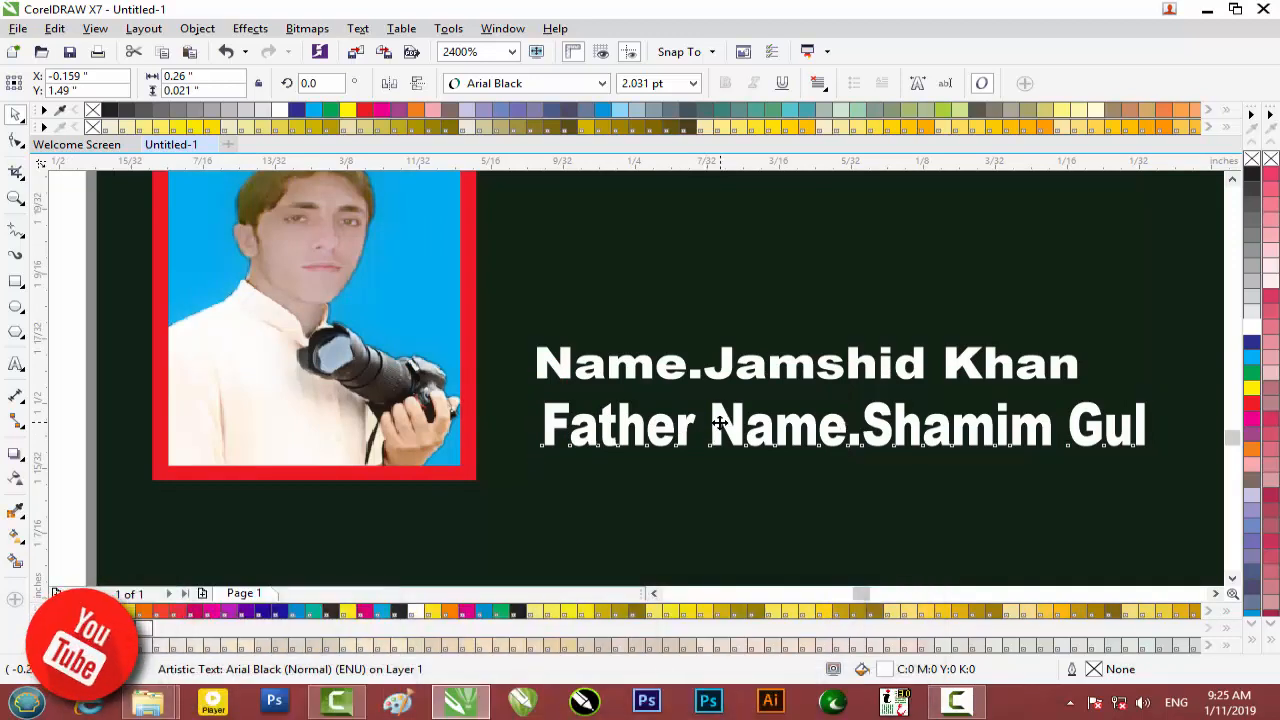
left_click_drag(717, 424, 712, 424)
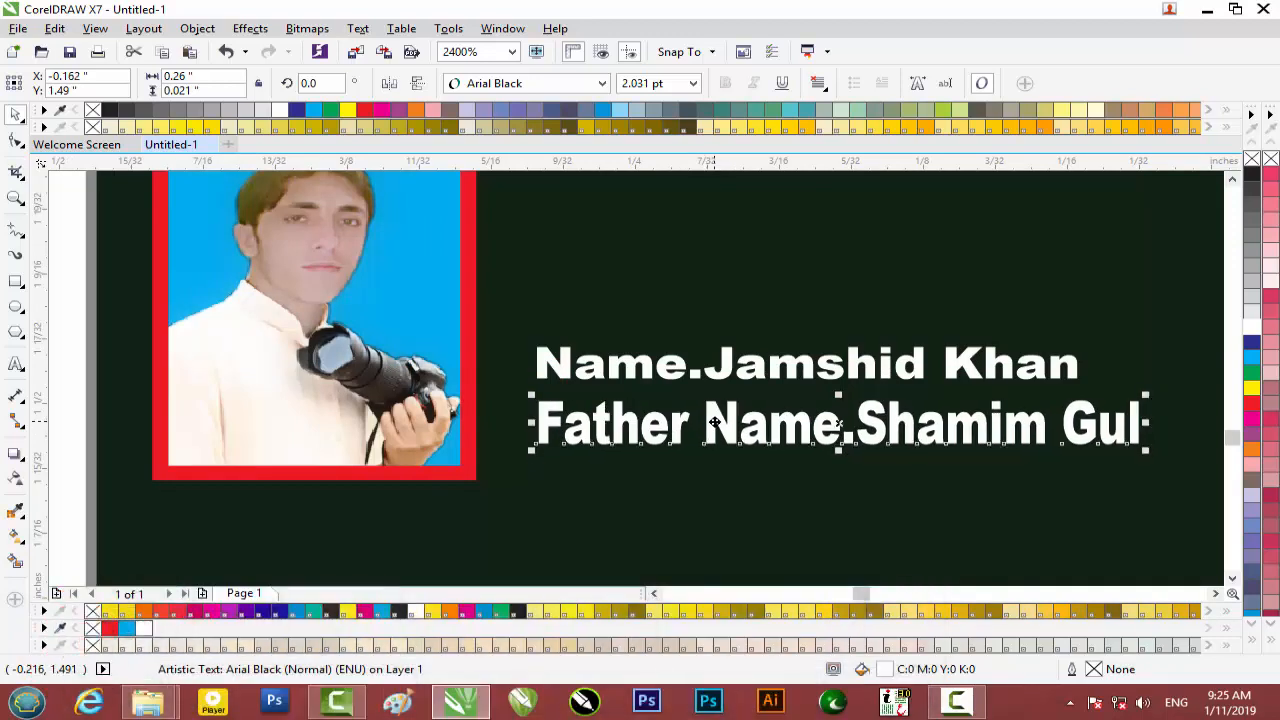
Cut the City .peshawar line from the city/address block and paste it as separate text.
scroll(714, 424, "down", 3)
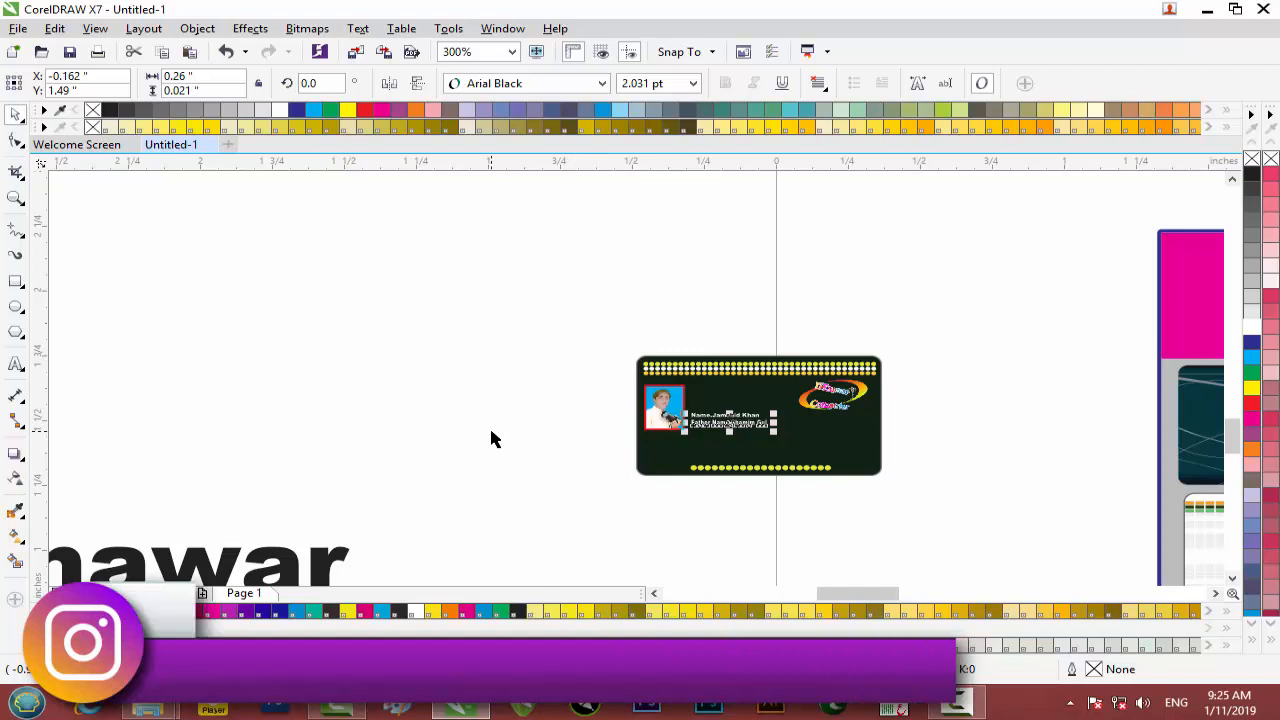
left_click(491, 437)
left_click_drag(250, 567, 486, 363)
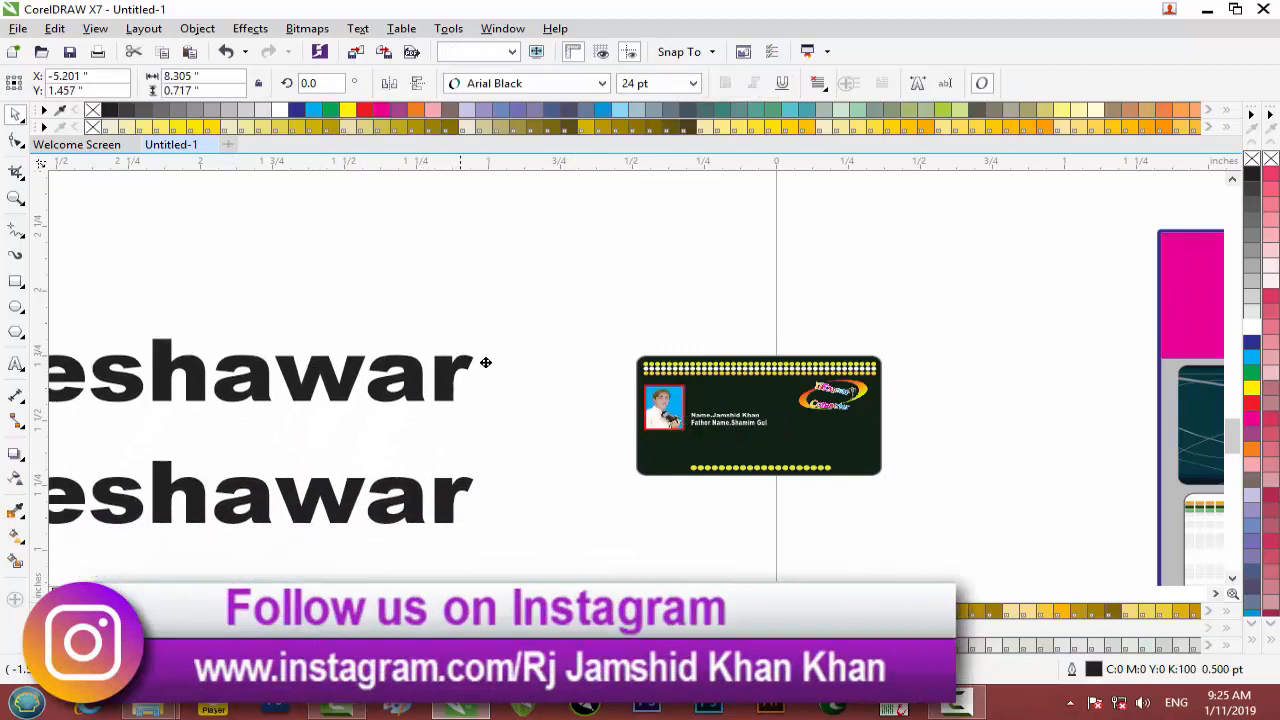
double_click(467, 378)
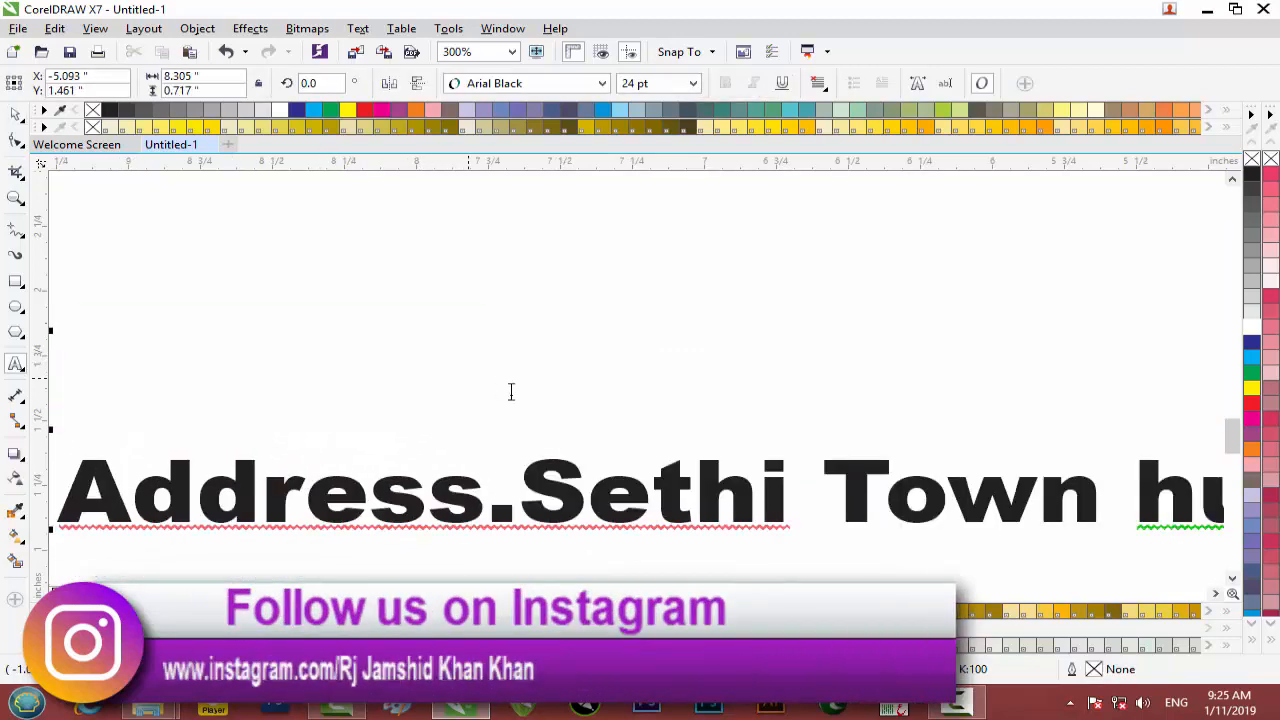
scroll(611, 409, "down", 2)
left_click_drag(874, 401, 1071, 404)
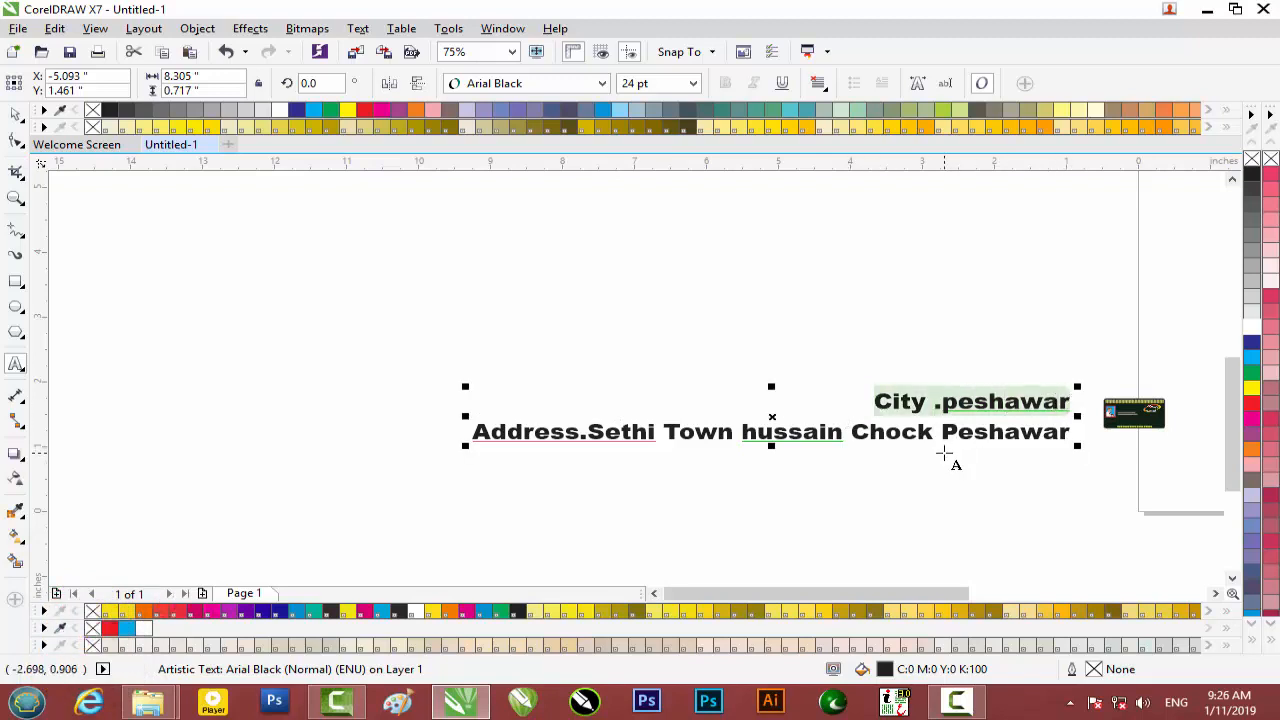
key("Delete")
left_click_drag(914, 588, 998, 588)
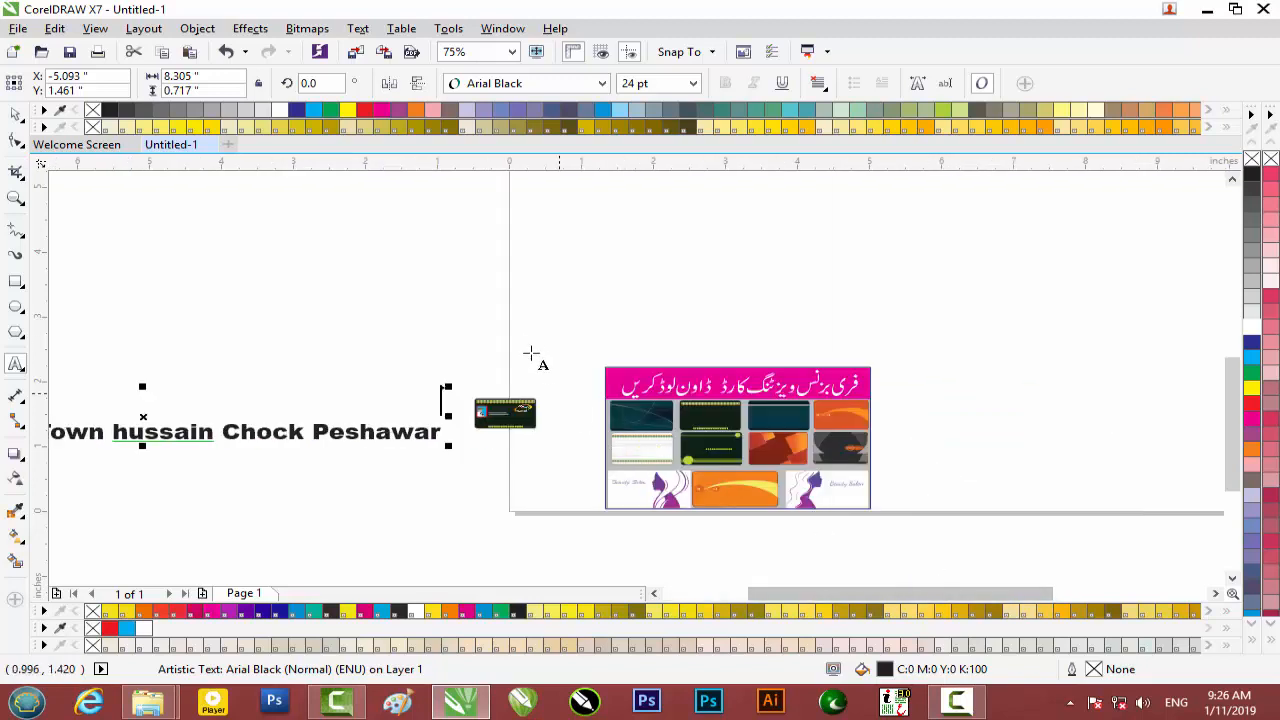
left_click(529, 337)
key("ctrl+z")
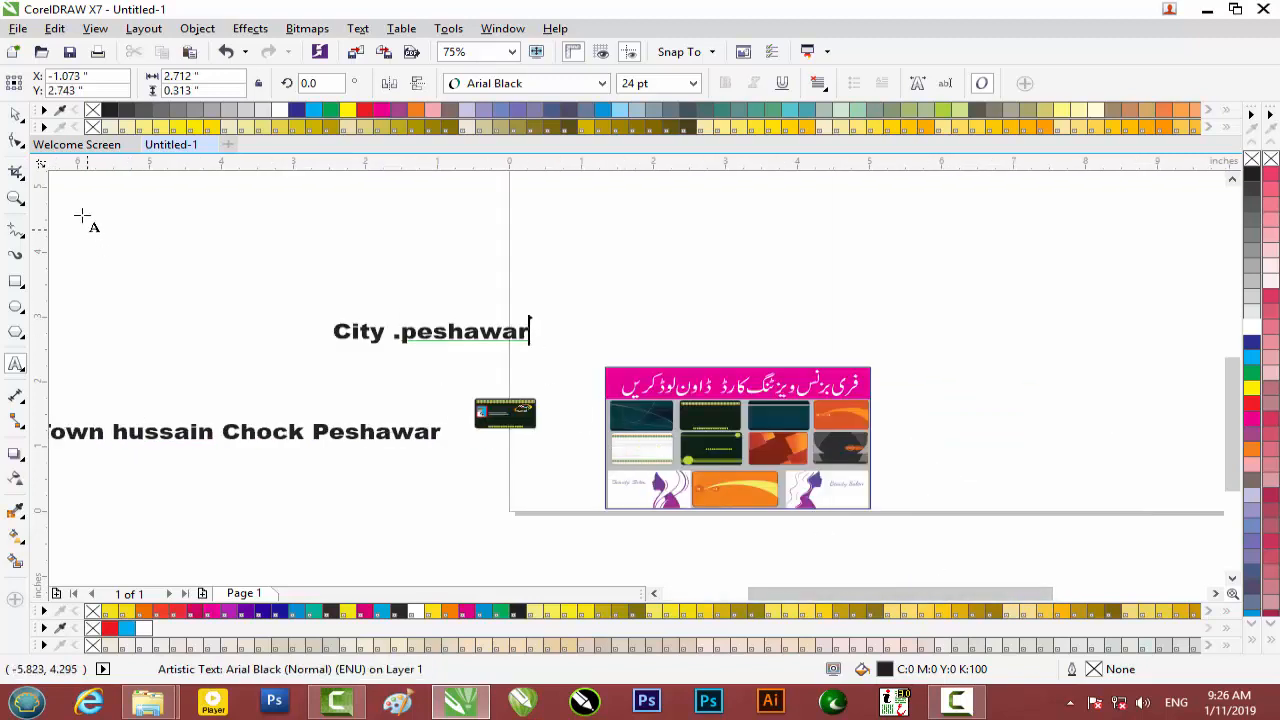
left_click(17, 114)
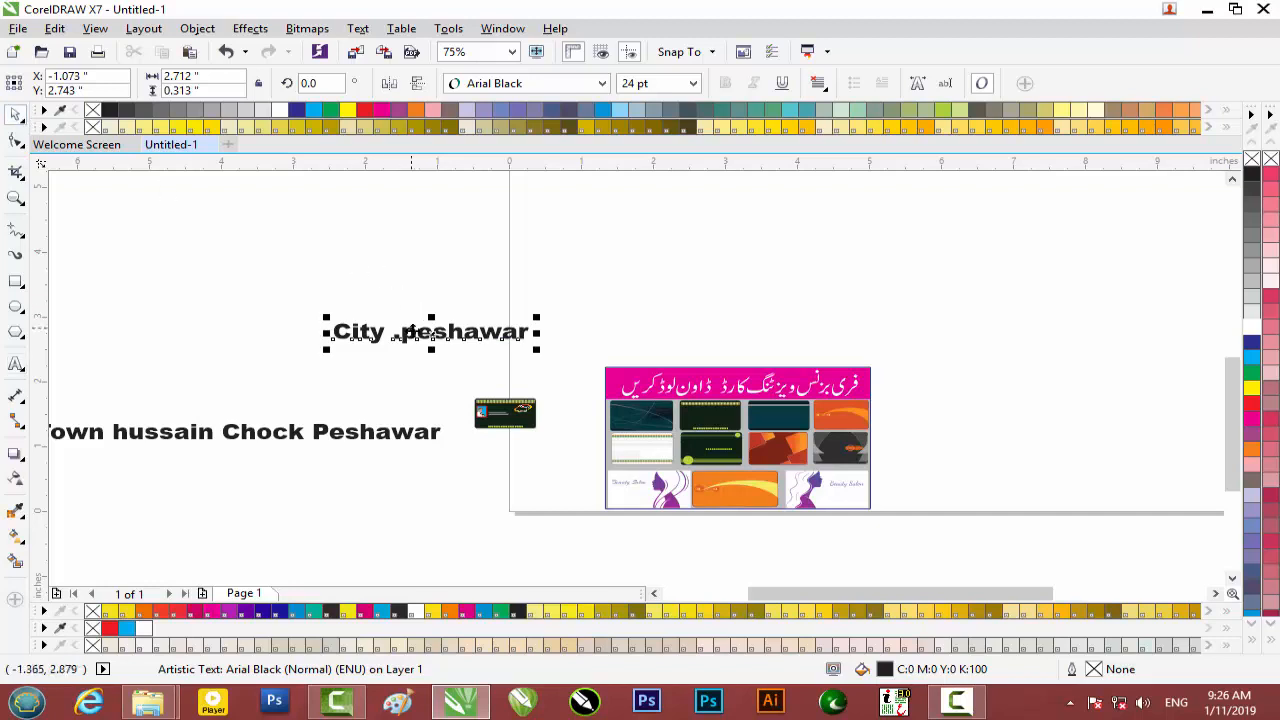
Move the City .peshawar text onto the card and scale it down to fit.
left_click_drag(425, 331, 523, 415)
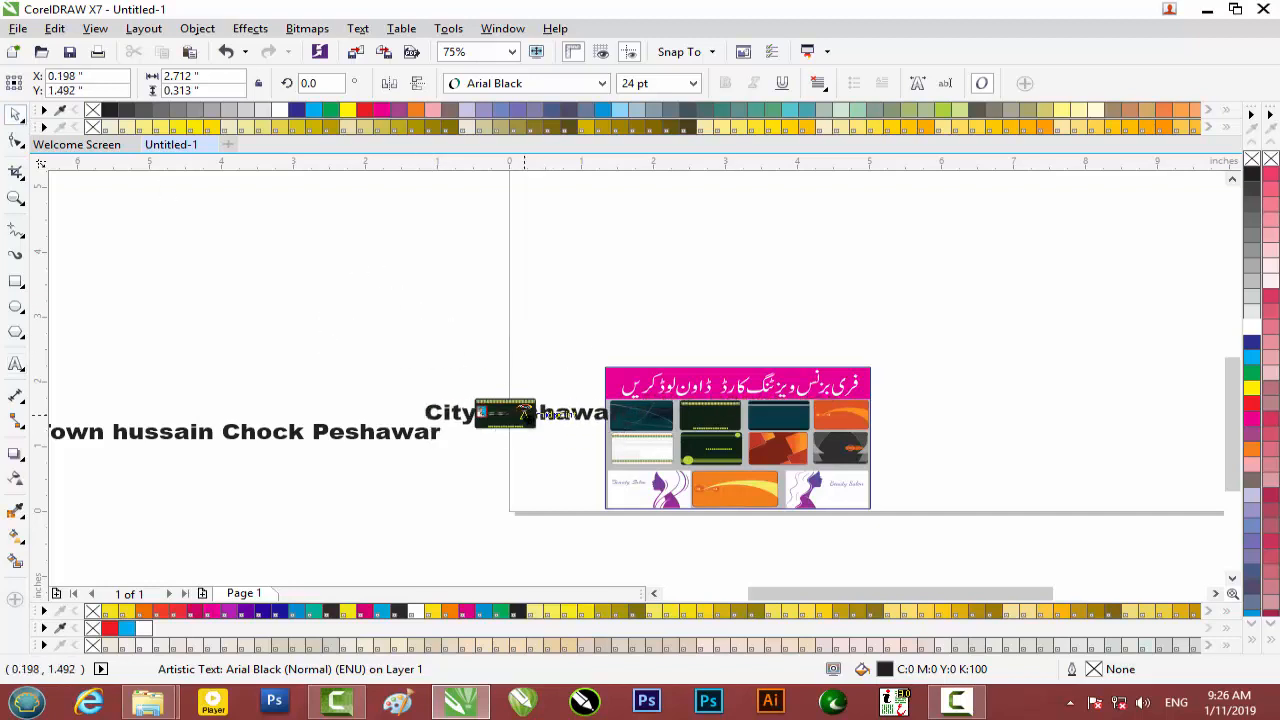
scroll(486, 429, "up", 5)
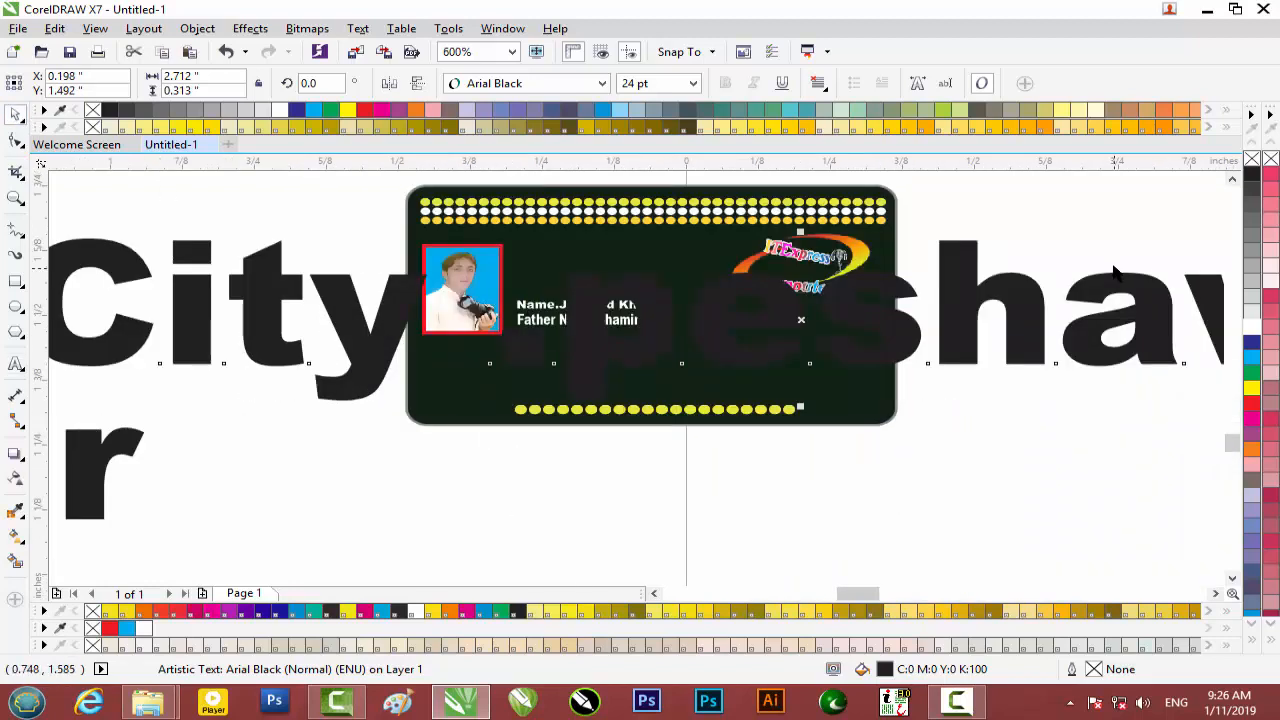
left_click_drag(197, 281, 352, 306)
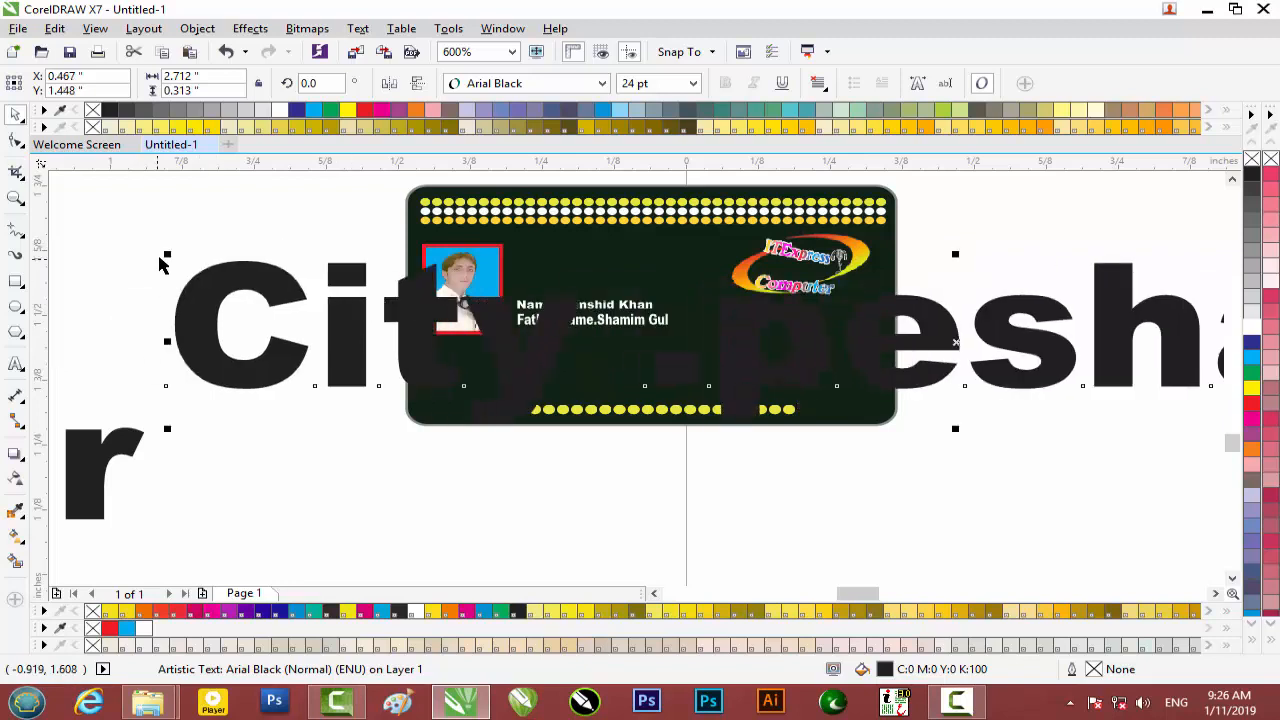
left_click_drag(165, 255, 880, 332)
Make the city line white and place it just below the Father Name line.
left_click_drag(960, 340, 600, 338)
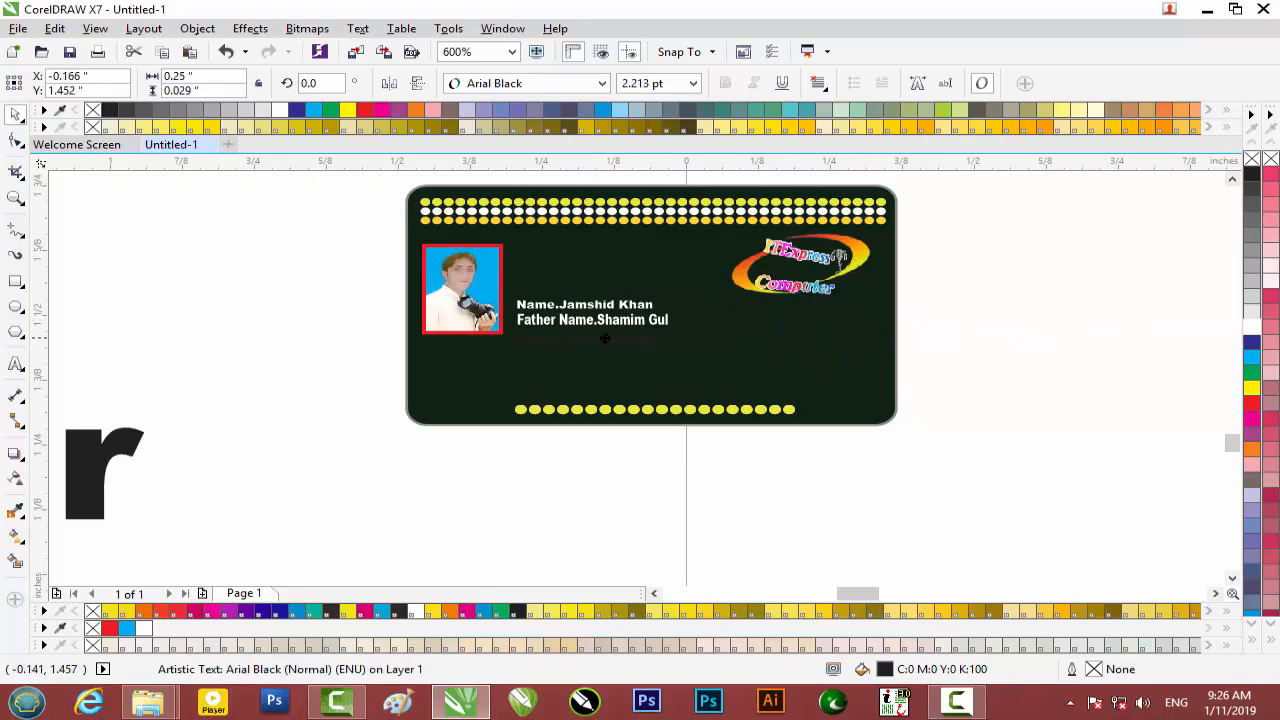
scroll(604, 338, "up", 2)
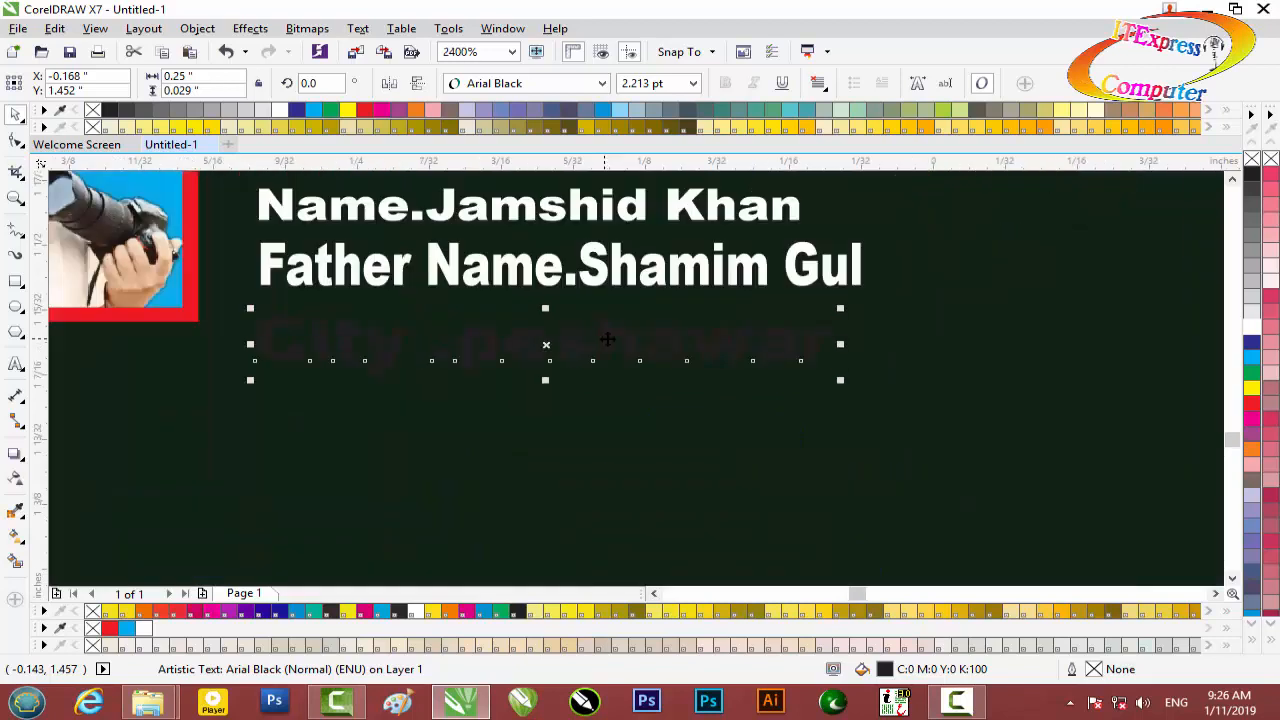
left_click(1251, 330)
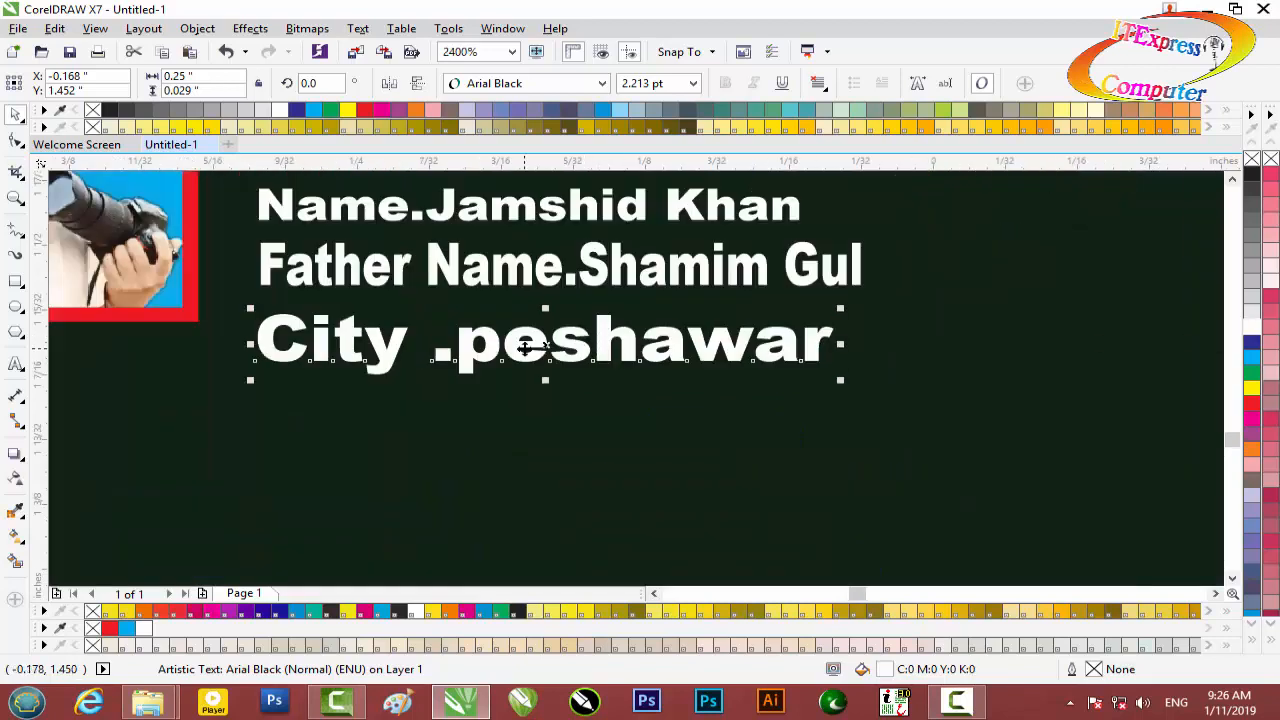
key("Up")
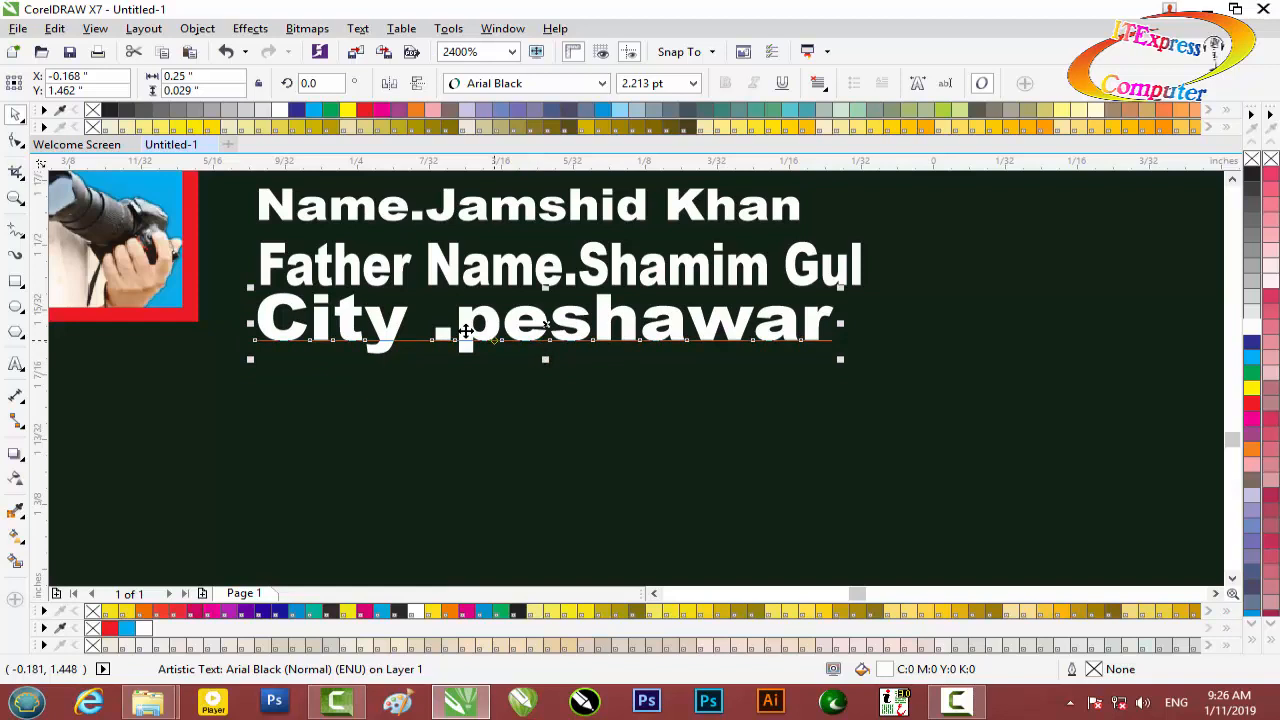
left_click_drag(490, 322, 490, 331)
scroll(490, 331, "down", 4)
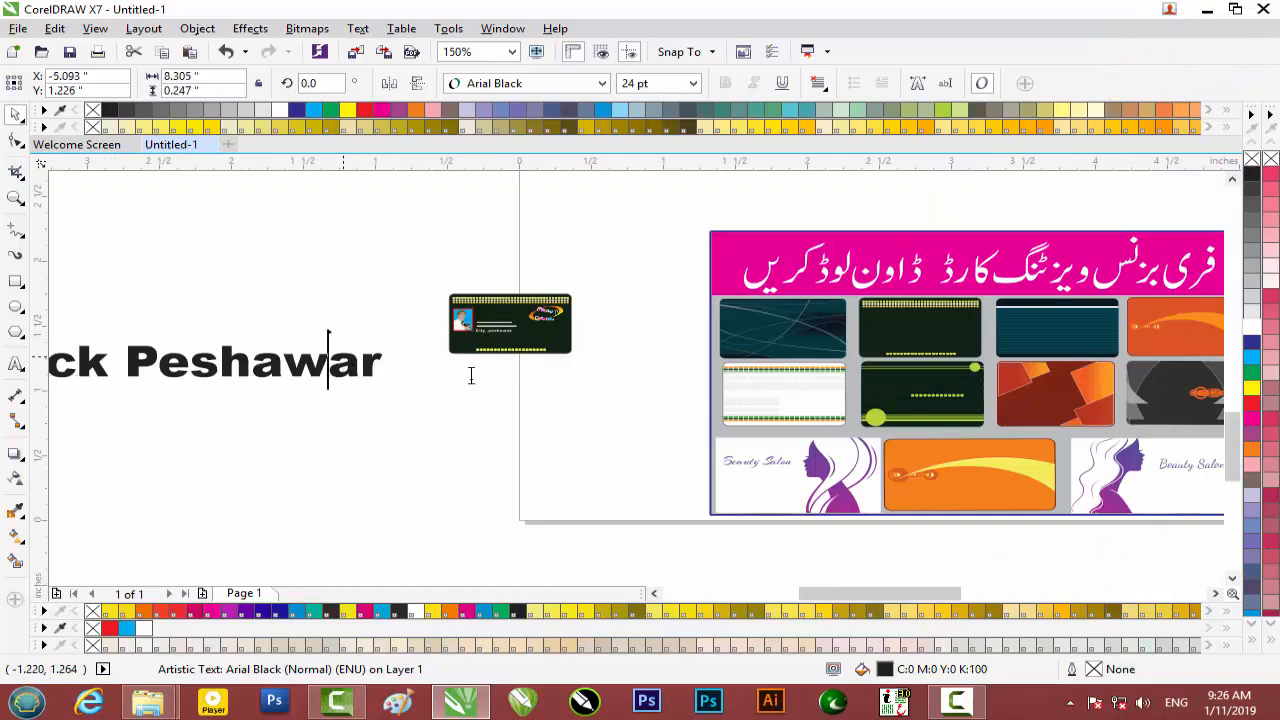
Move the address text onto the card and shrink it to fit the card.
left_click(15, 113)
scroll(263, 345, "down", 2)
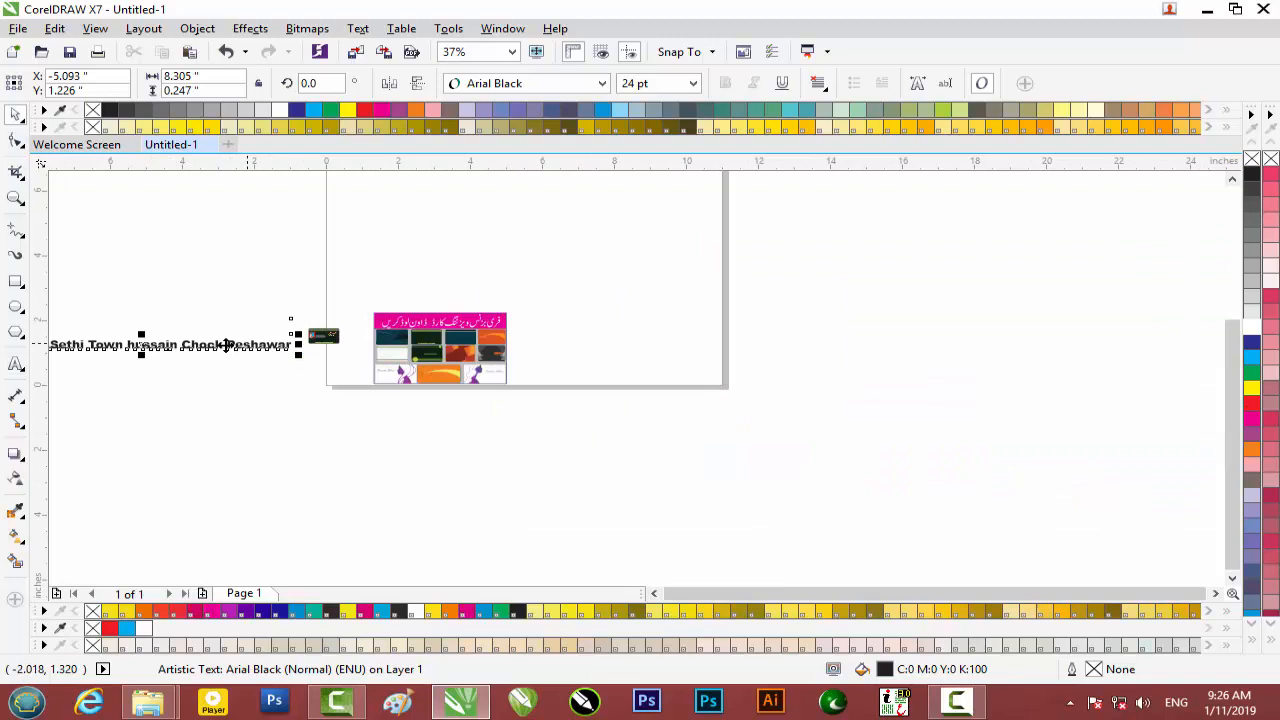
left_click_drag(238, 372, 757, 414)
scroll(789, 352, "up", 2)
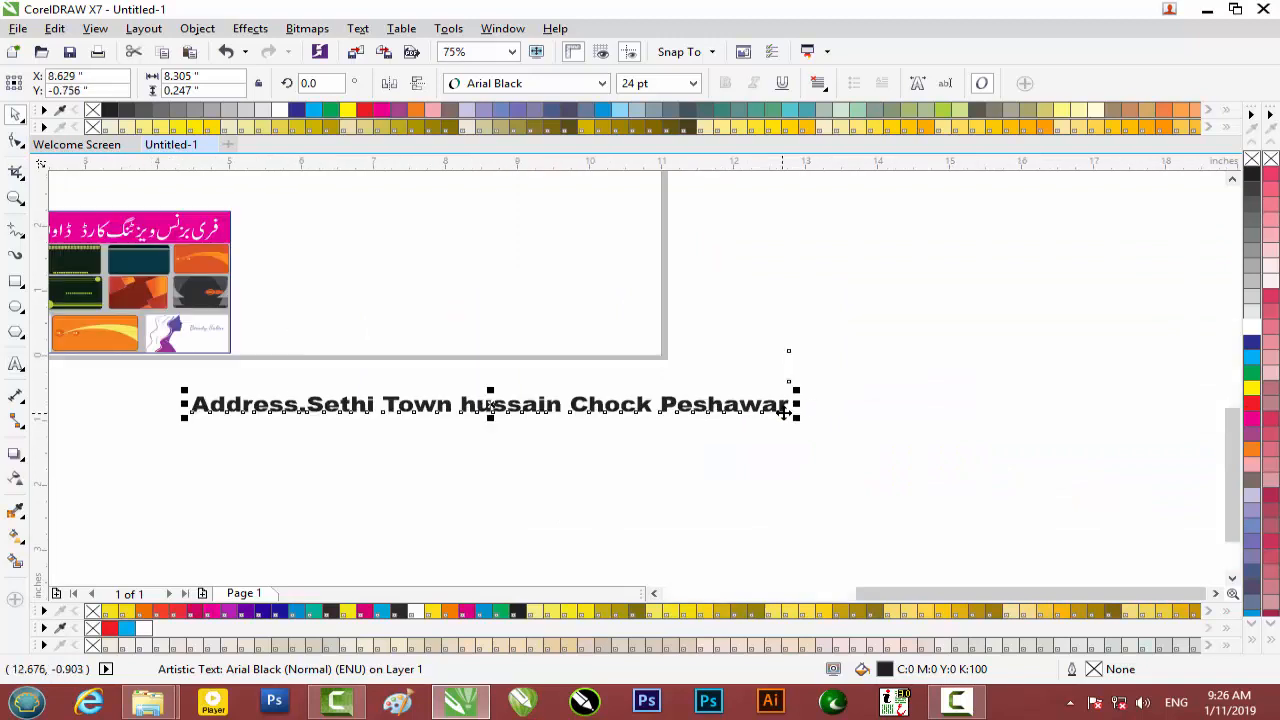
left_click_drag(796, 392, 759, 397)
left_click_drag(524, 403, 255, 268)
scroll(172, 280, "up", 2)
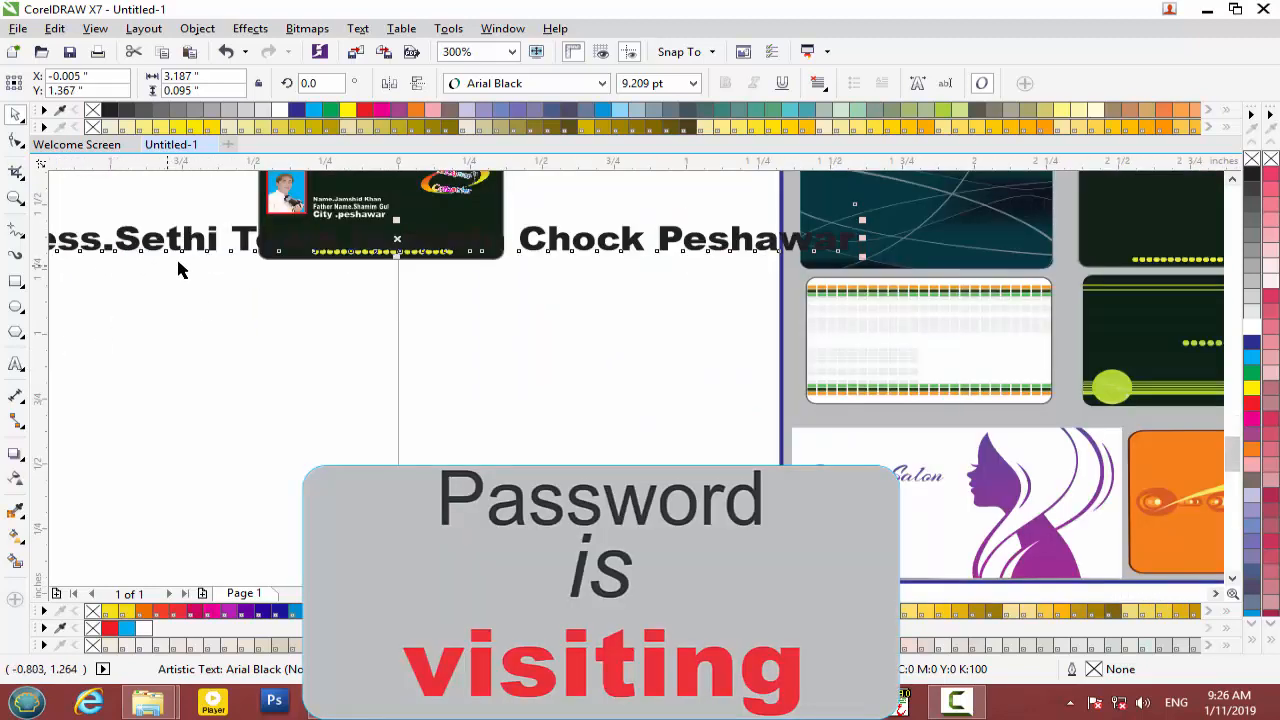
left_click_drag(860, 218, 557, 229)
Position the address line above the bottom yellow dots and narrow it to the card width.
scroll(291, 228, "up", 1)
scroll(432, 271, "up", 1)
left_click_drag(440, 271, 563, 285)
left_click_drag(937, 277, 679, 280)
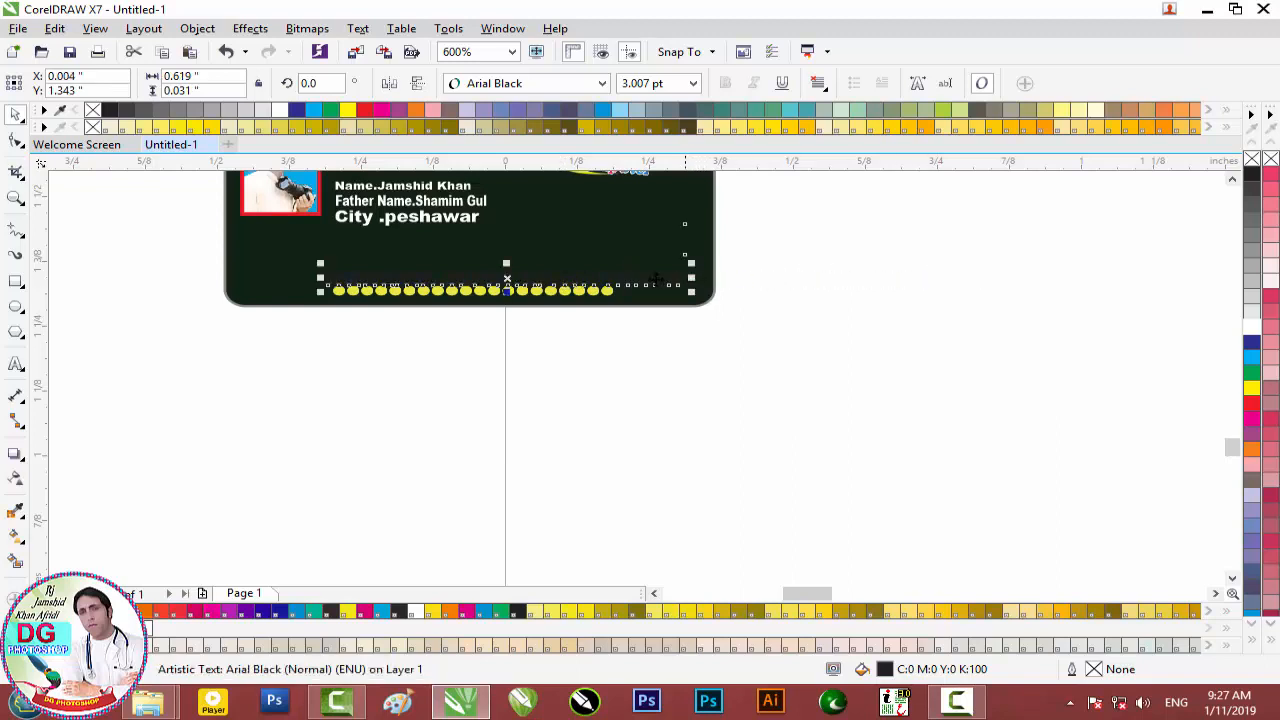
Make the address text white and squash it slightly to sit above the dots.
left_click(1251, 320)
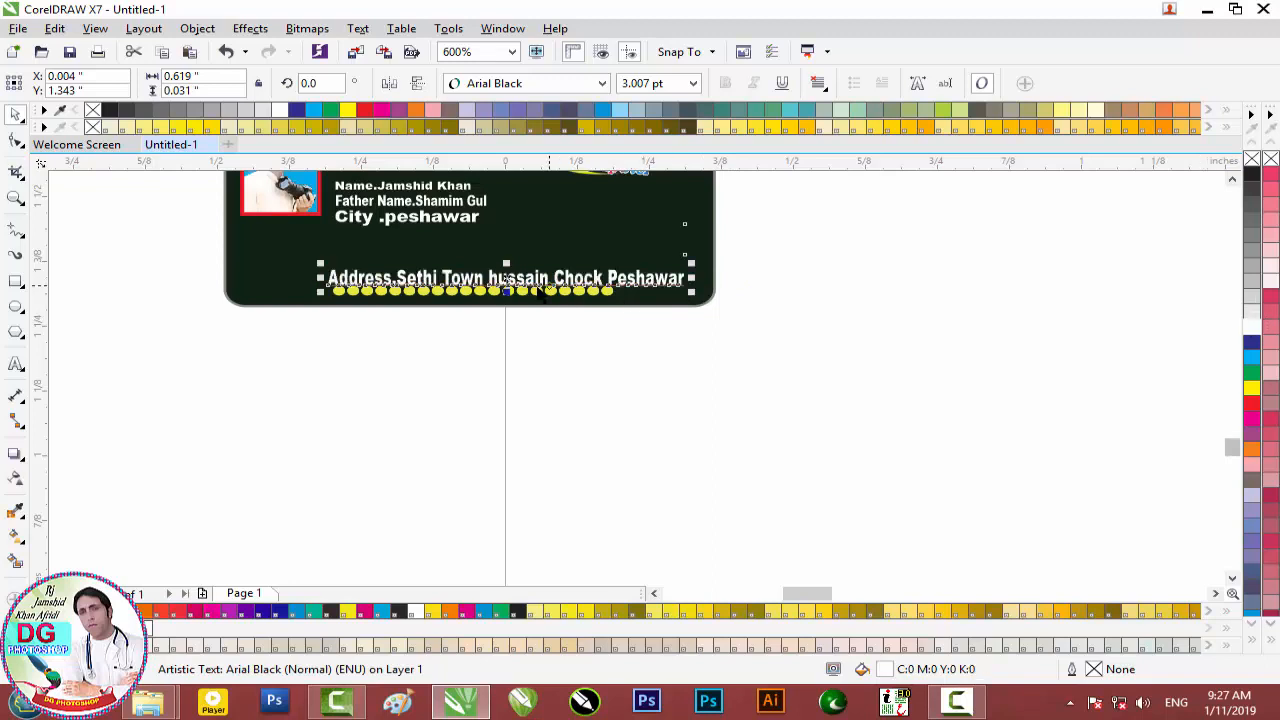
scroll(540, 290, "up", 2)
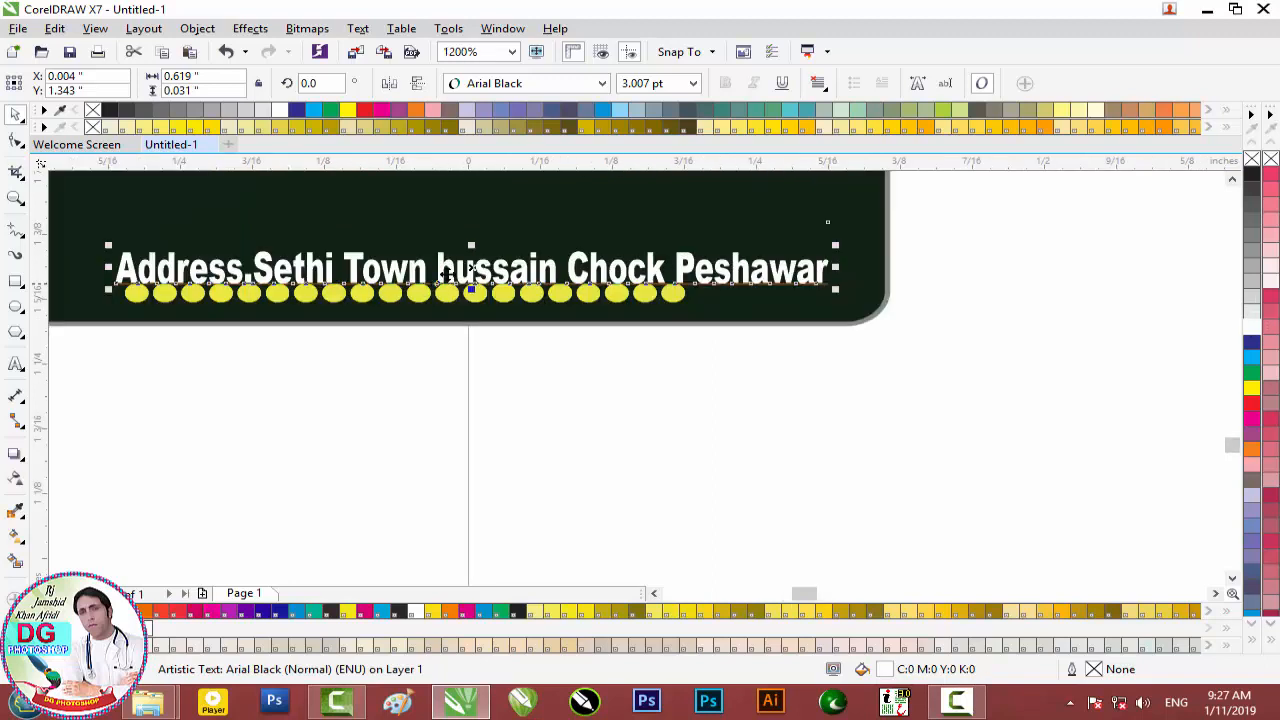
scroll(470, 270, "up", 2)
scroll(470, 272, "up", 1)
scroll(471, 271, "down", 1)
left_click_drag(477, 225, 474, 212)
scroll(473, 210, "down", 2)
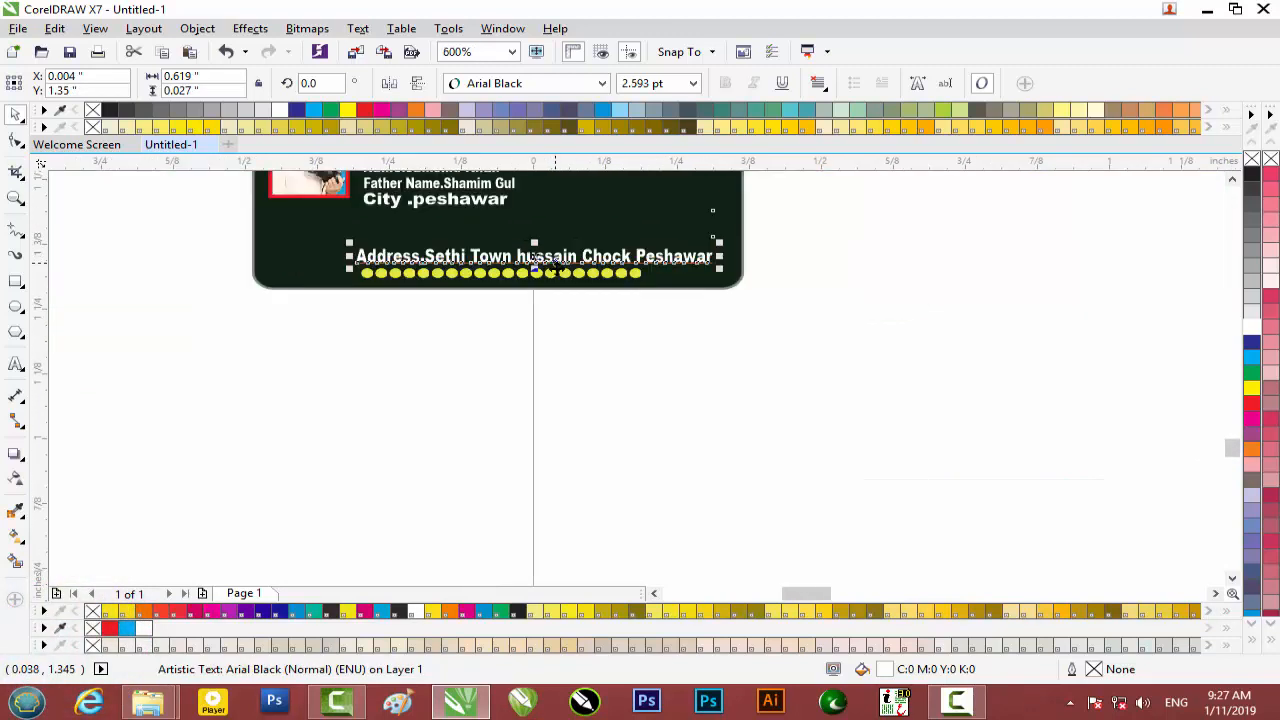
left_click(538, 325)
scroll(437, 258, "down", 1)
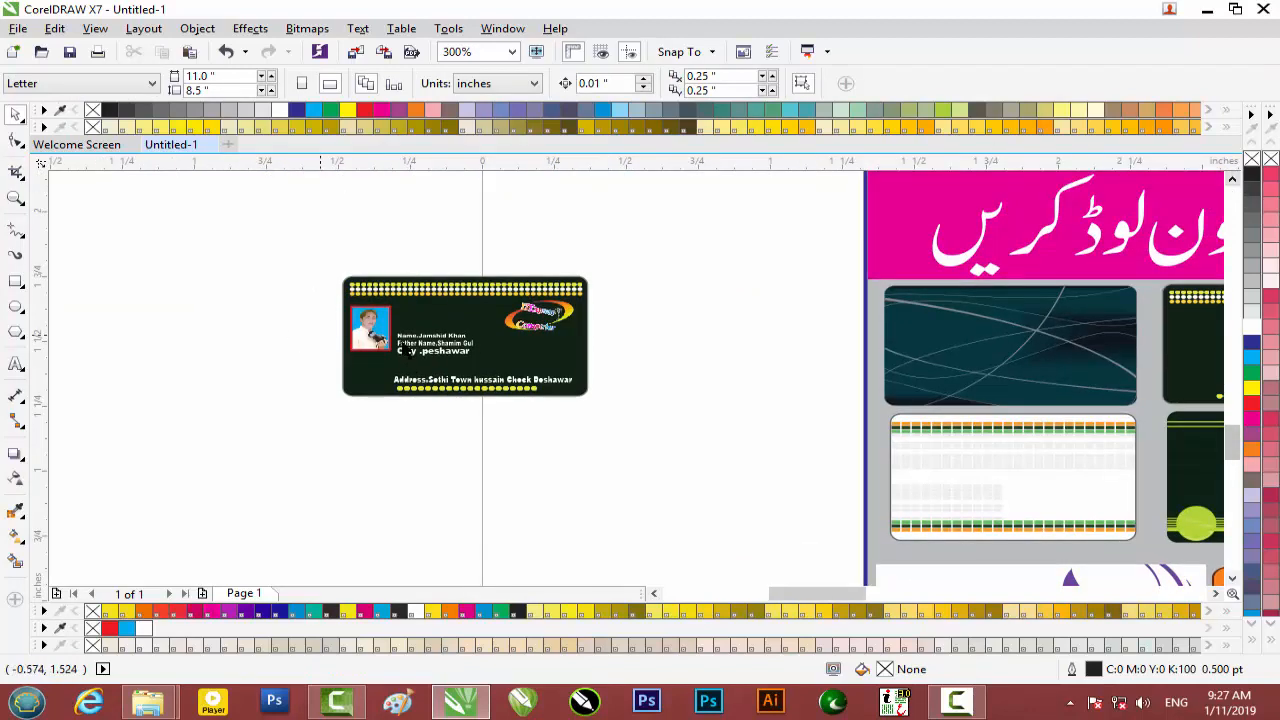
scroll(477, 347, "up", 1)
scroll(477, 347, "down", 1)
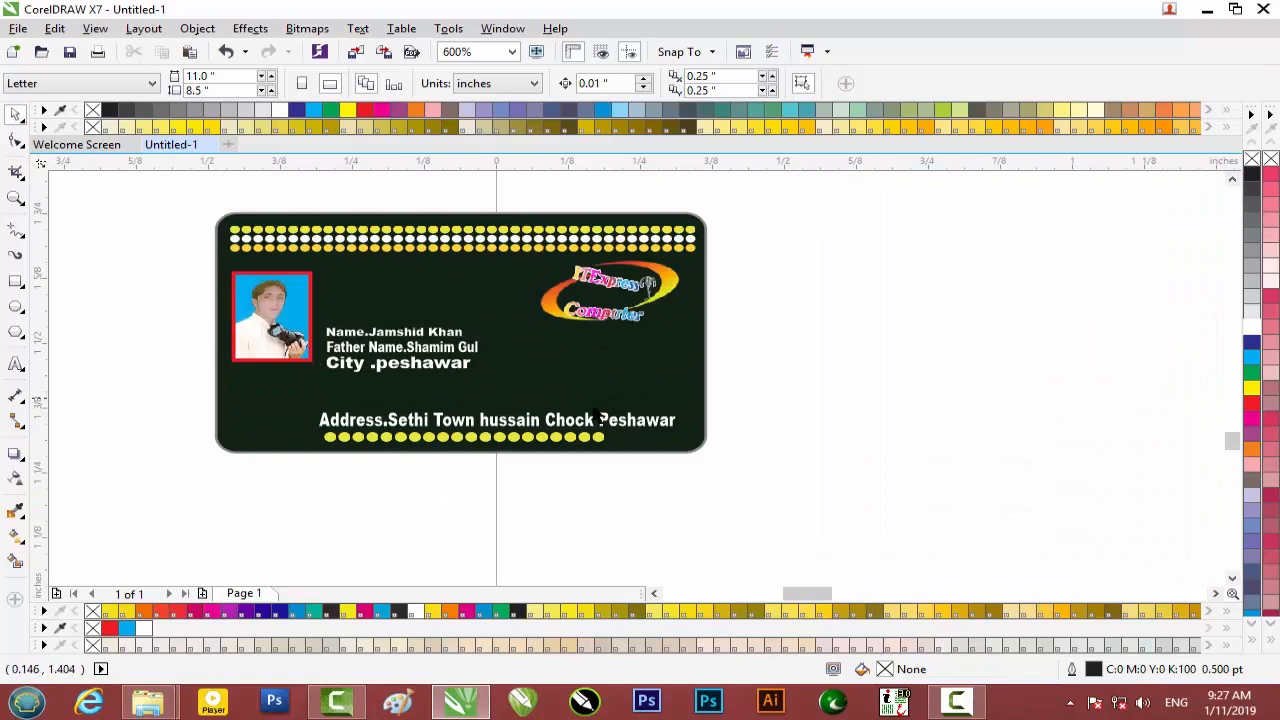
scroll(585, 422, "down", 2)
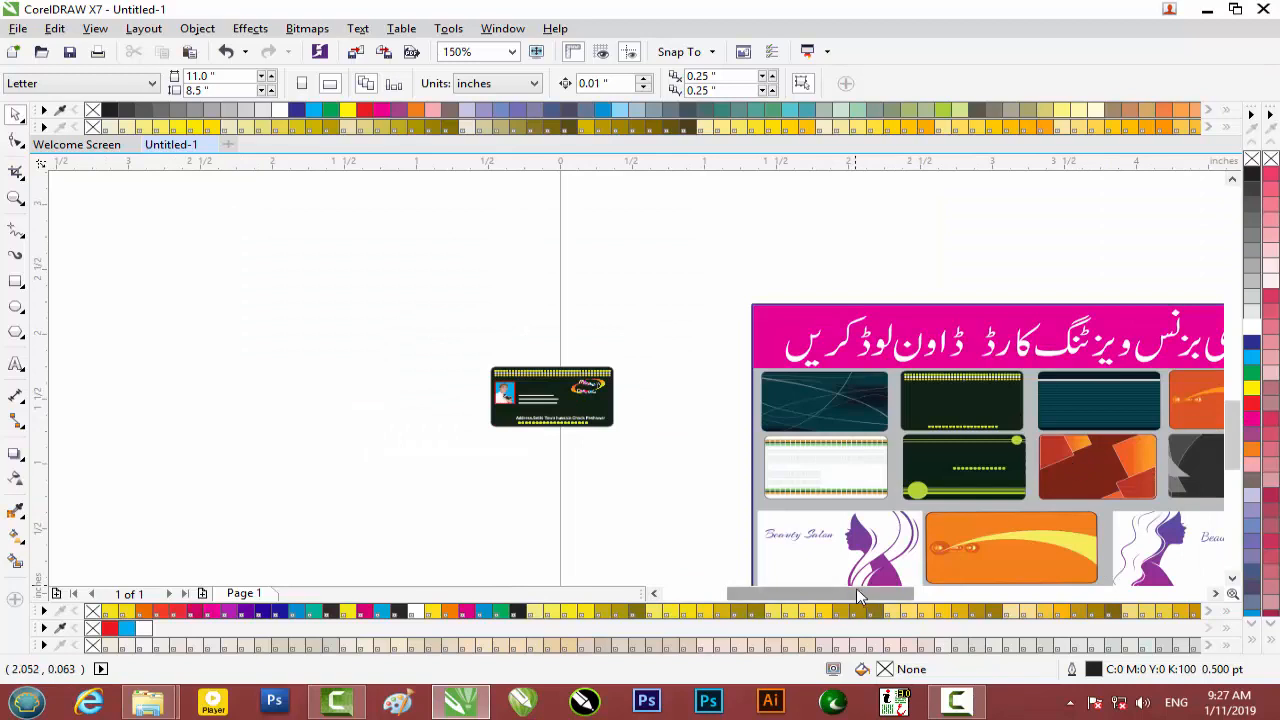
scroll(860, 517, "right", 4)
scroll(1234, 403, "down", 2)
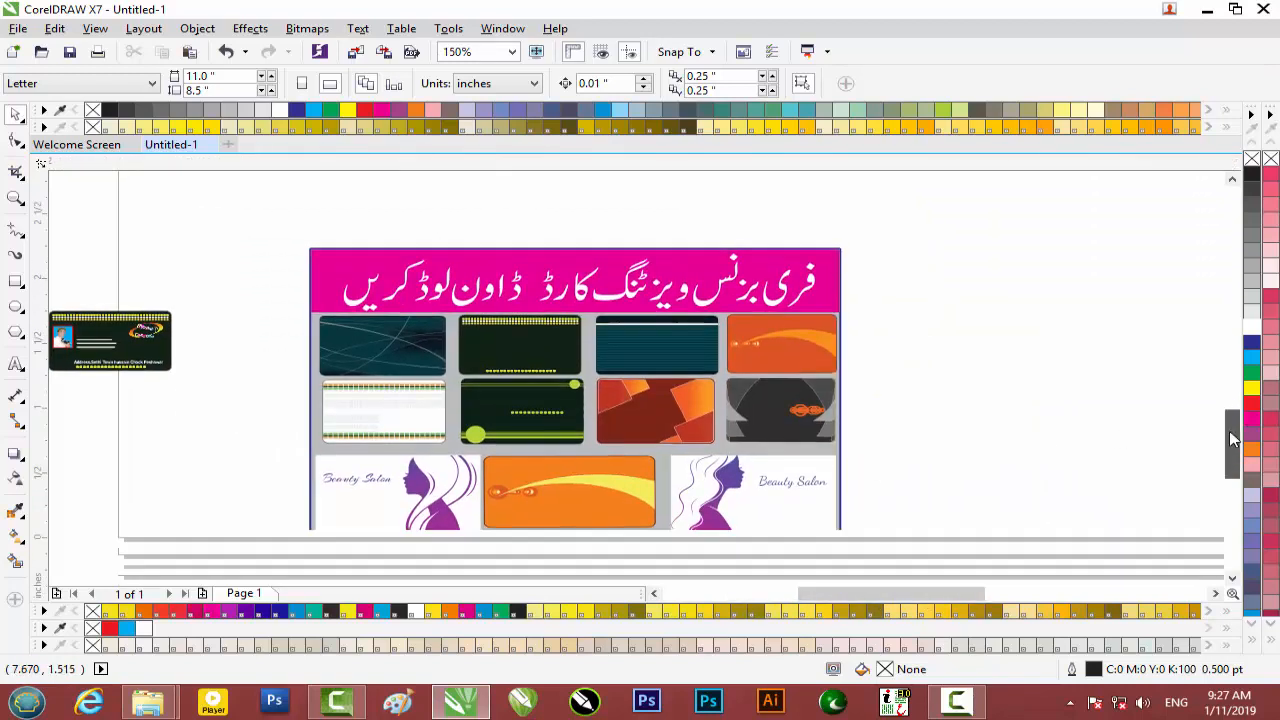
scroll(1228, 405, "up", 4)
scroll(1218, 409, "down", 2)
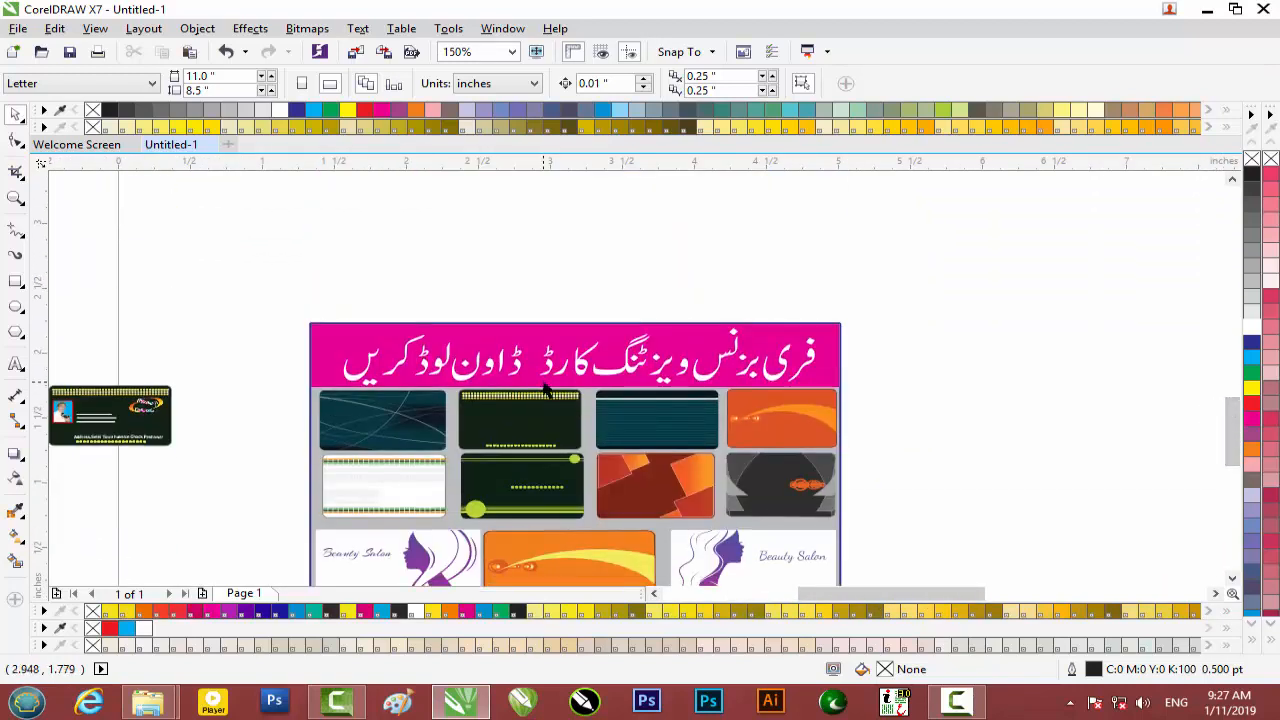
scroll(544, 384, "down", 1)
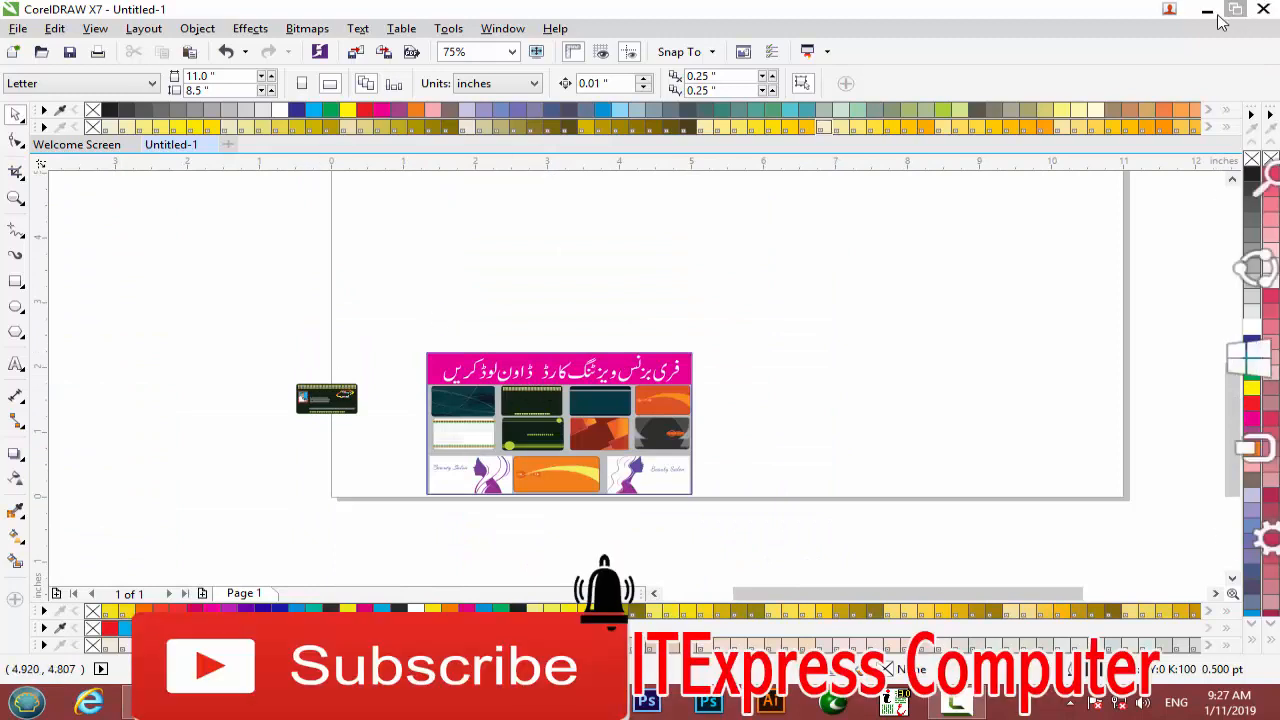
key("alt+Tab")
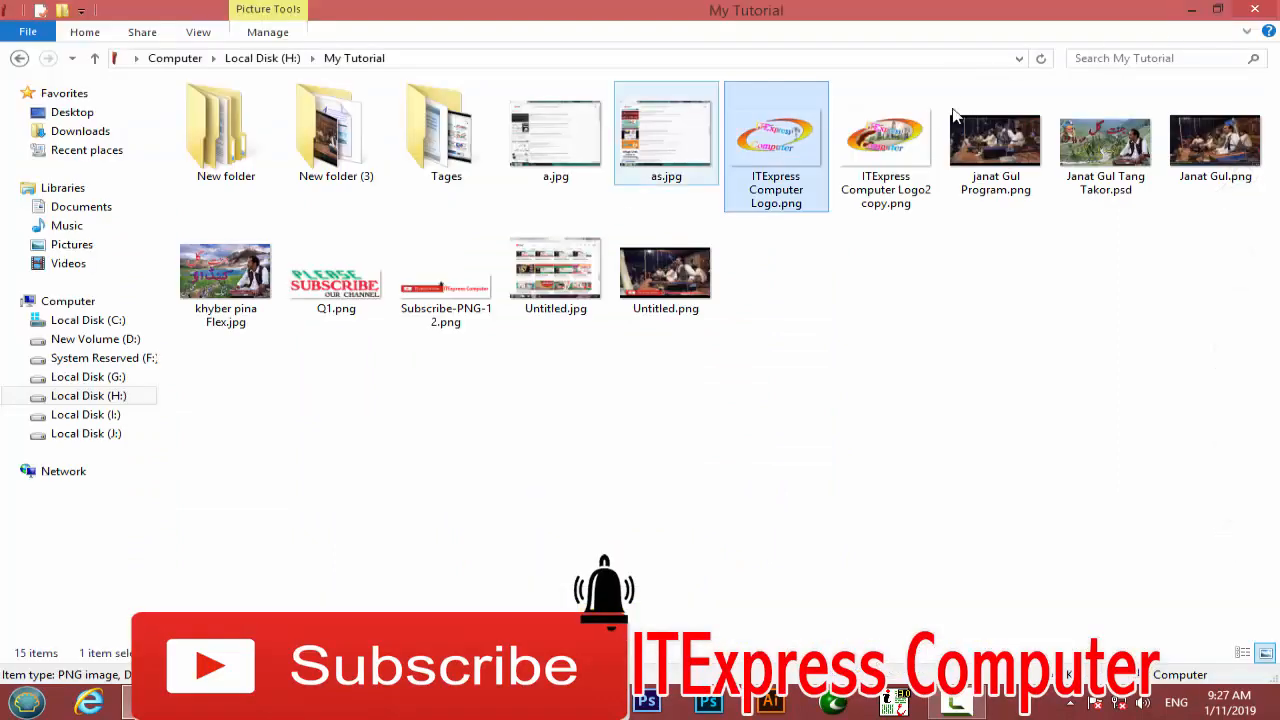
Open the DVD Album's Business Visiting Card folder and preview Business Visiting Card.jpg.
left_click(1191, 10)
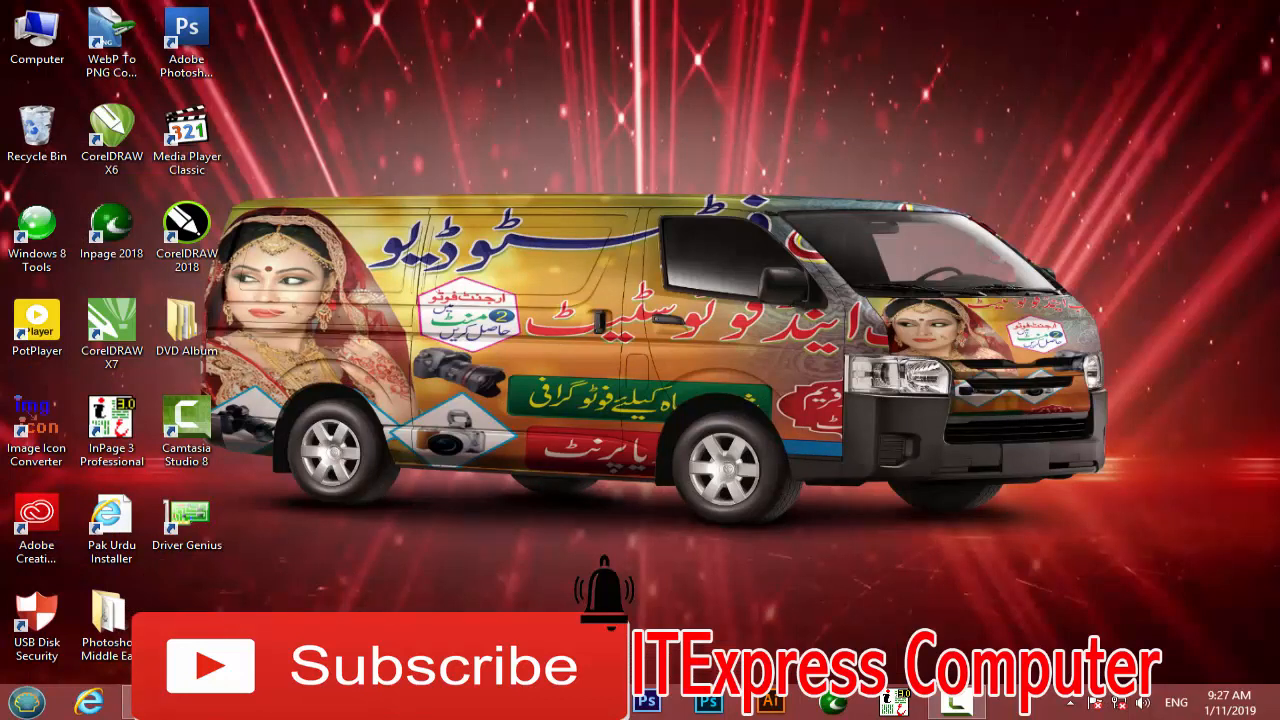
mouse_move(127, 703)
left_click(120, 600)
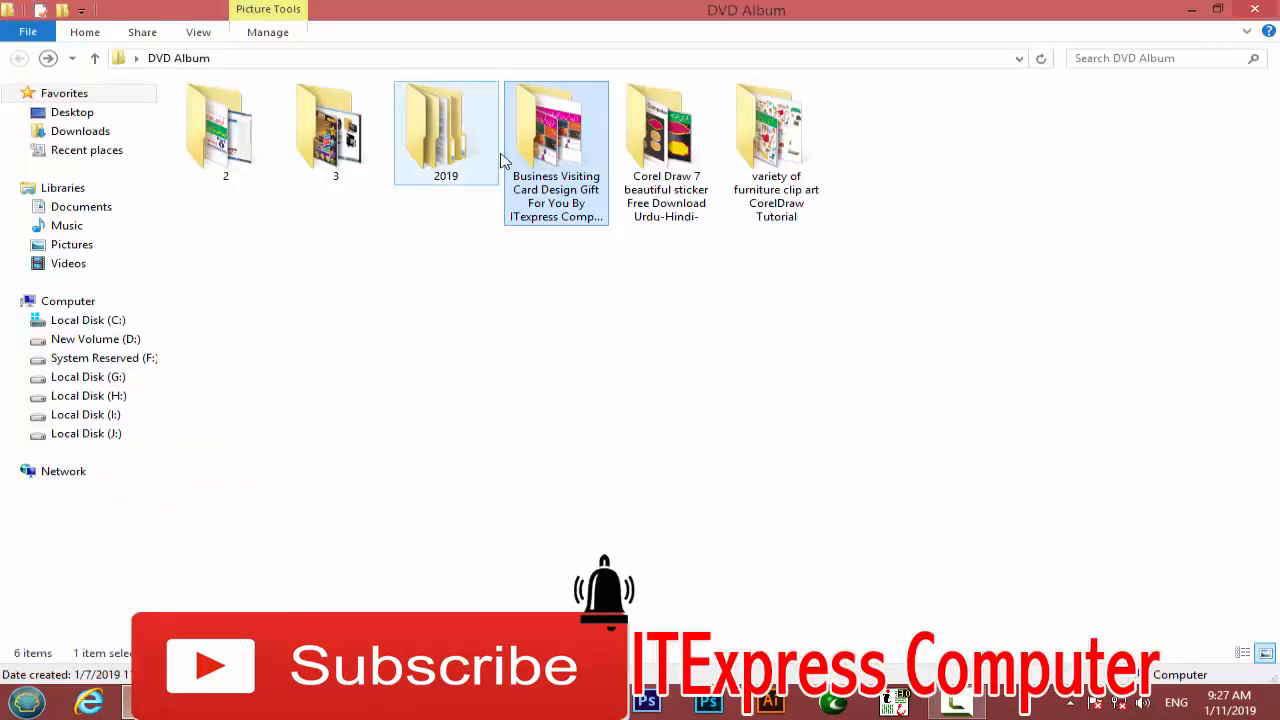
double_click(537, 146)
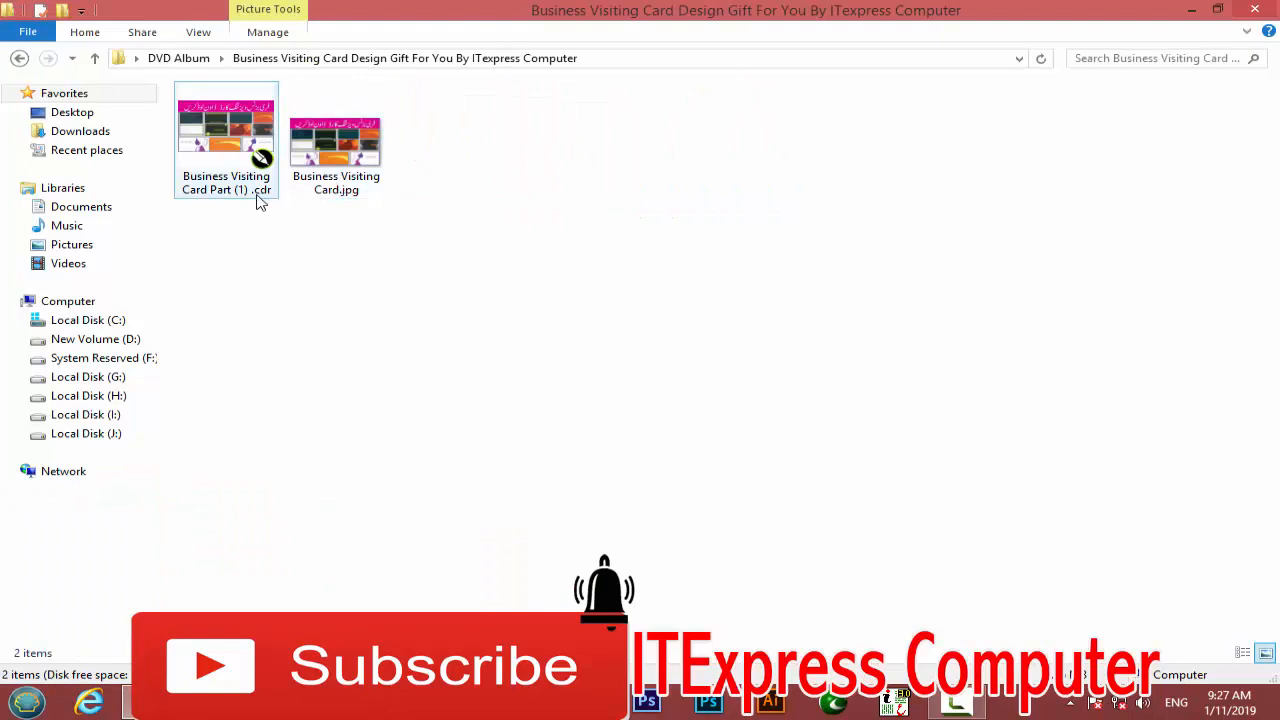
double_click(364, 178)
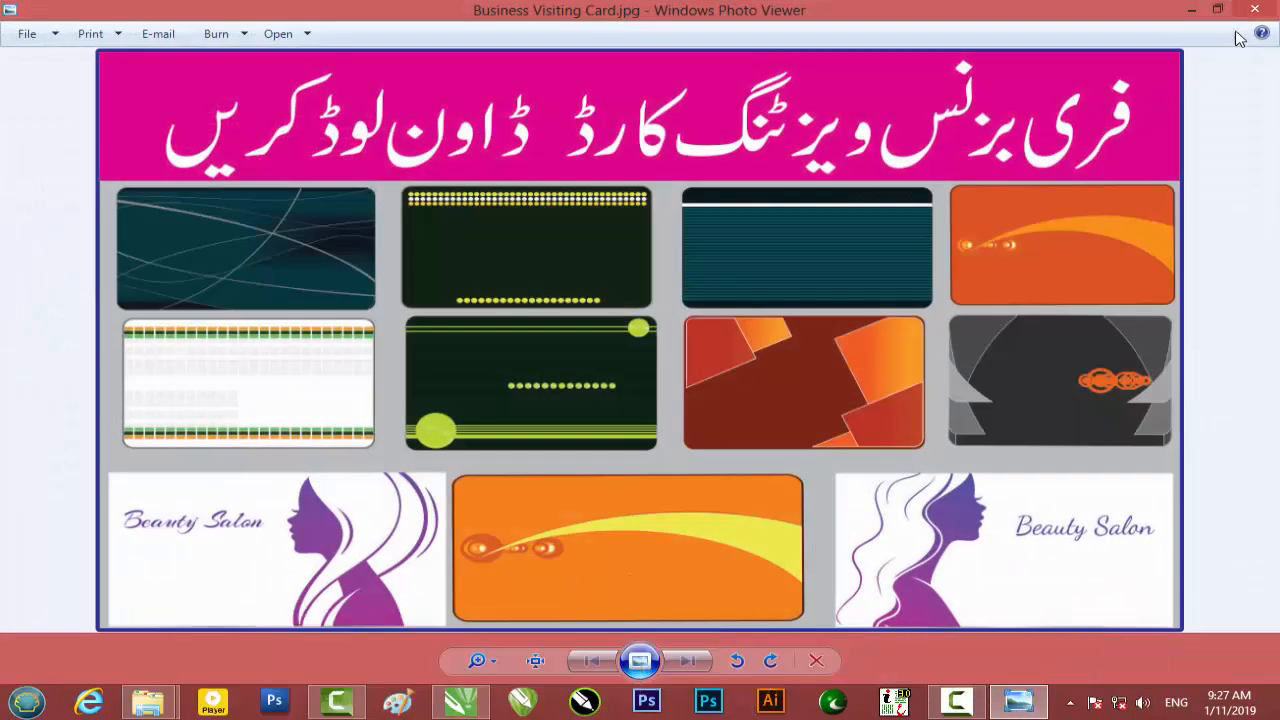
left_click(1252, 10)
Select the card's .cdr design file, then minimize the folder window to show the desktop.
left_click(205, 145)
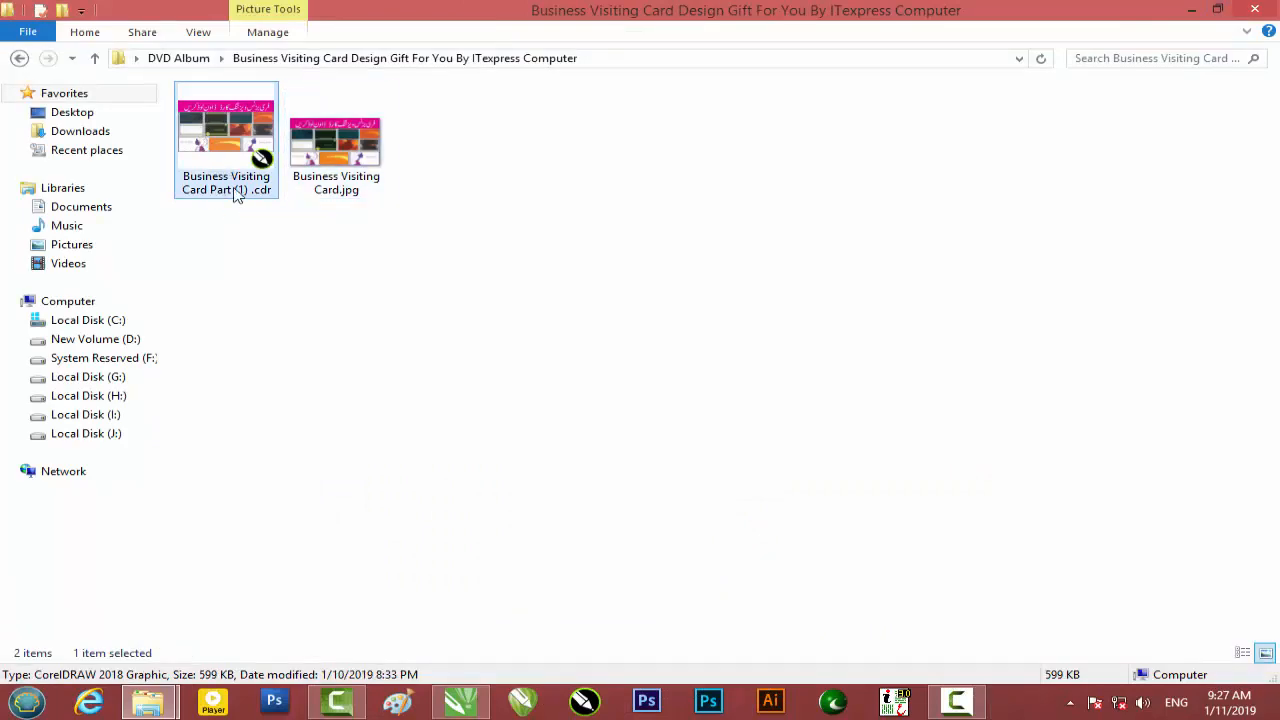
mouse_move(338, 190)
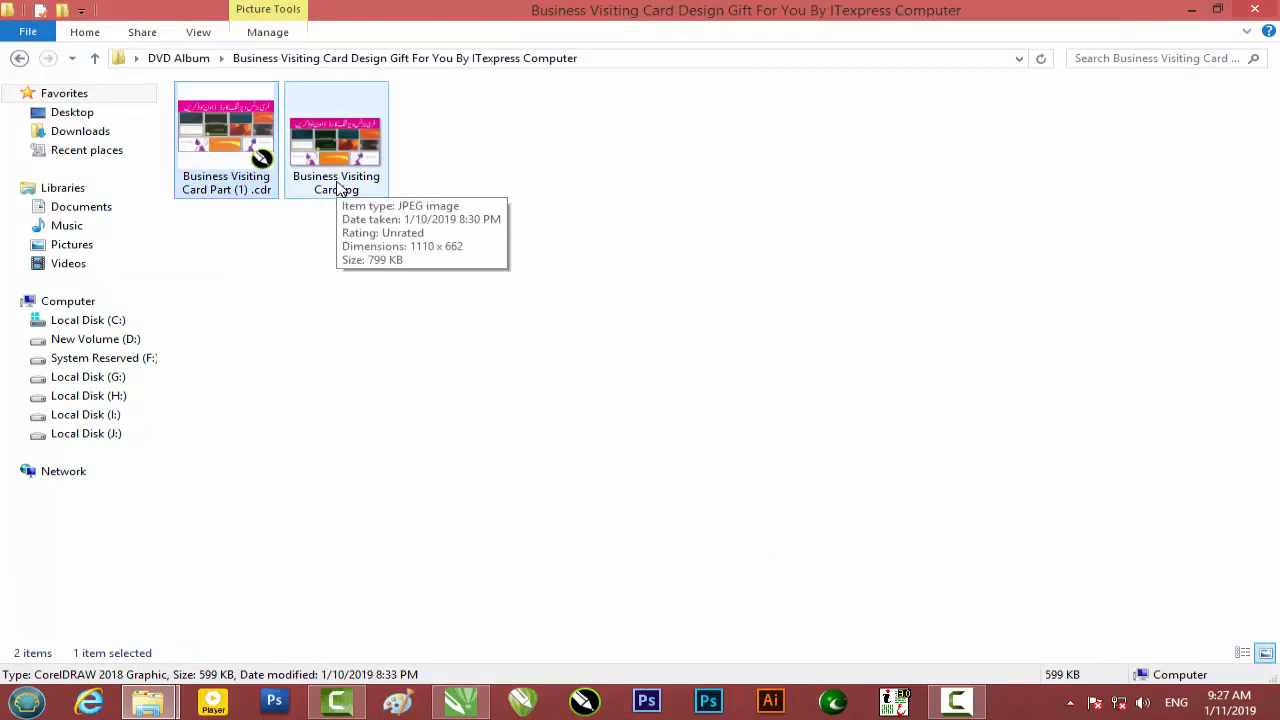
left_click(1187, 10)
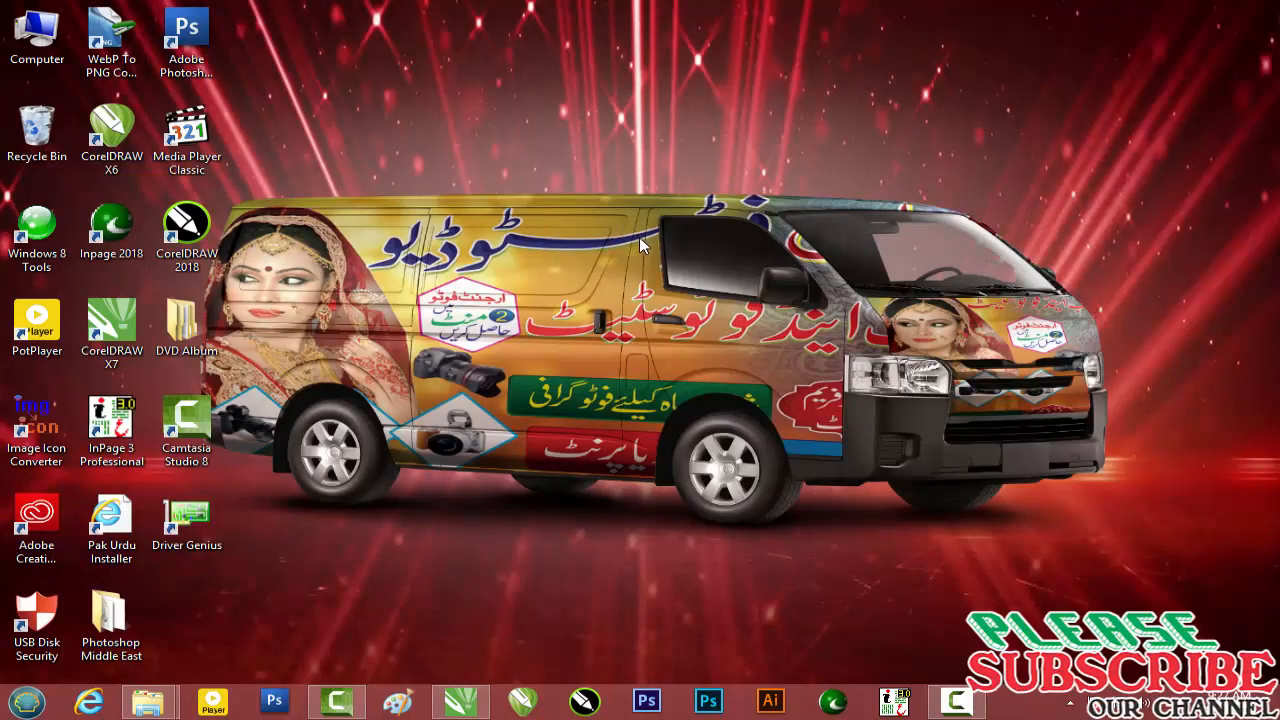